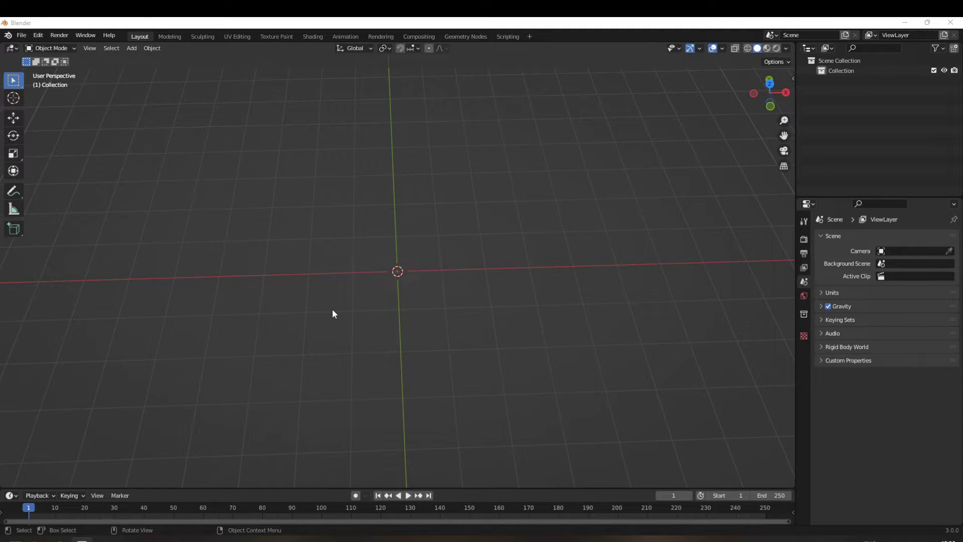
Add a text object at the world origin and replace its wording with "Blender".
middle_drag(315, 299, 326, 296)
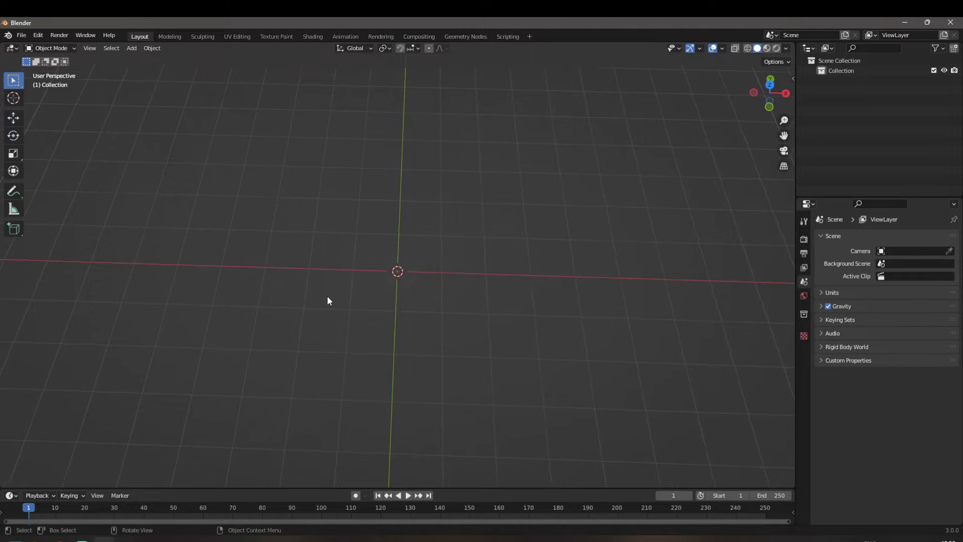
key(shift+a)
click(327, 295)
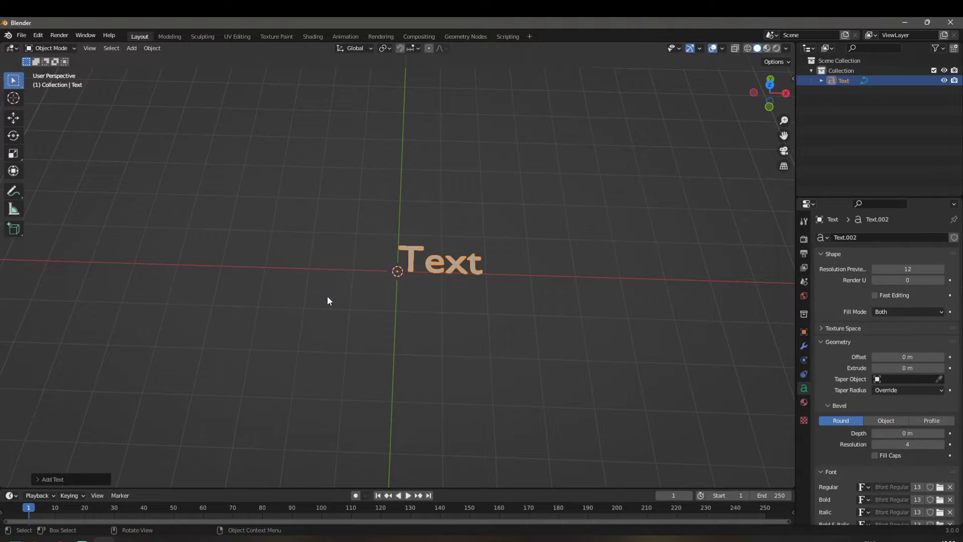
key(Tab)
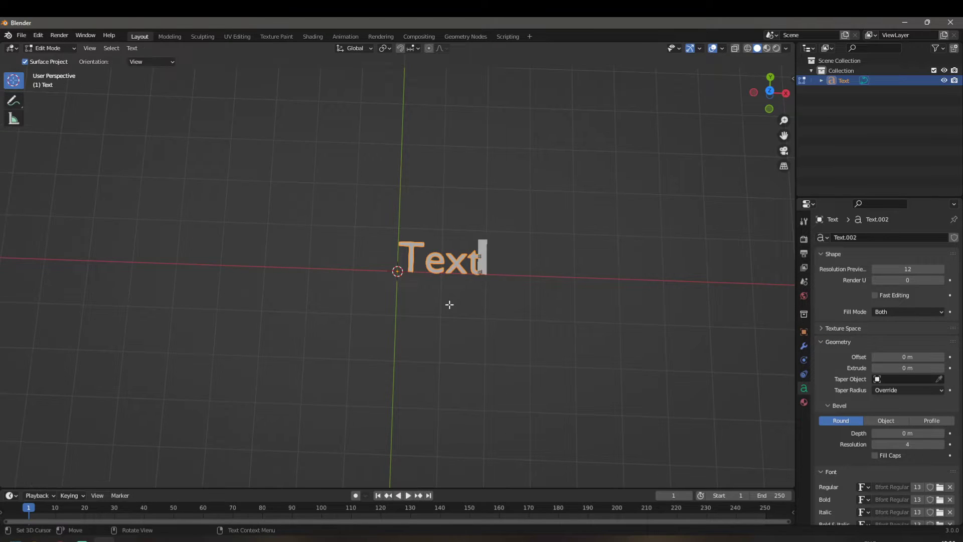
key(BackSpace)
key(BackSpace)
key(BackSpace)
key(BackSpace)
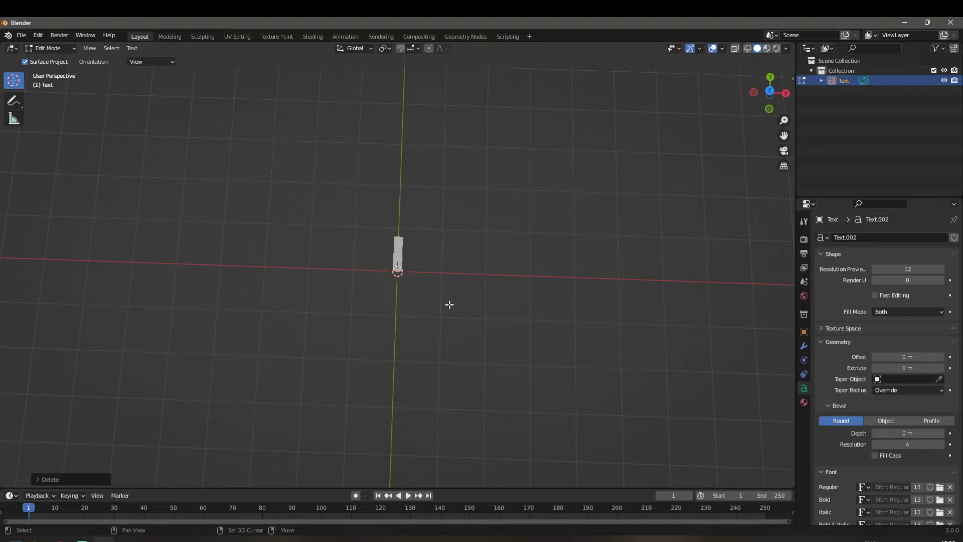
text(Blender)
key(Tab)
Set both the horizontal and the vertical alignment of the text to Center.
scroll(449, 303, up, 3)
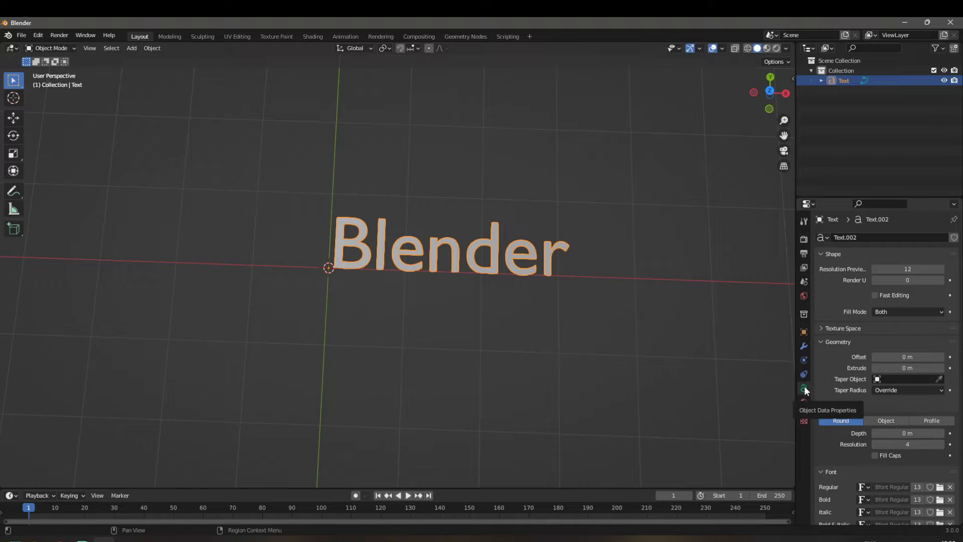
scroll(883, 463, down, 4)
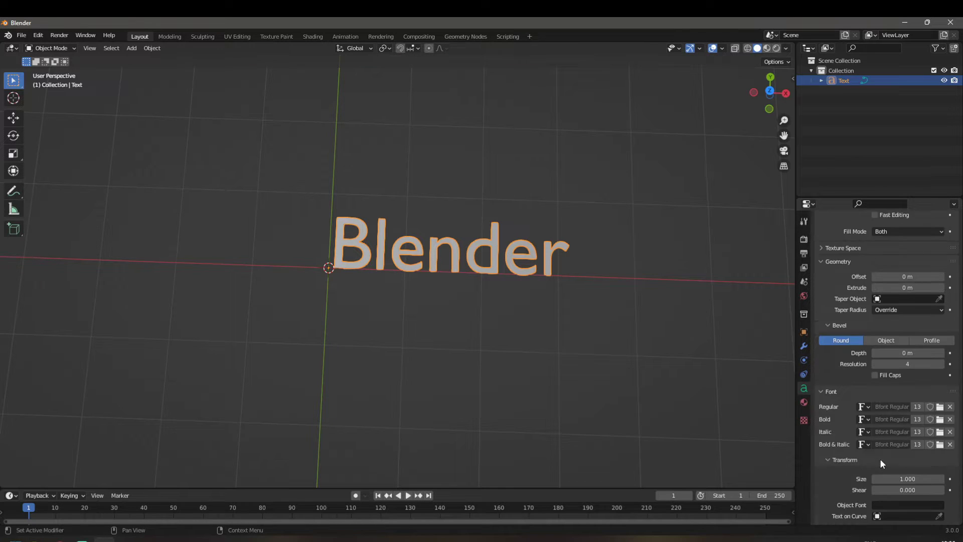
scroll(871, 474, down, 8)
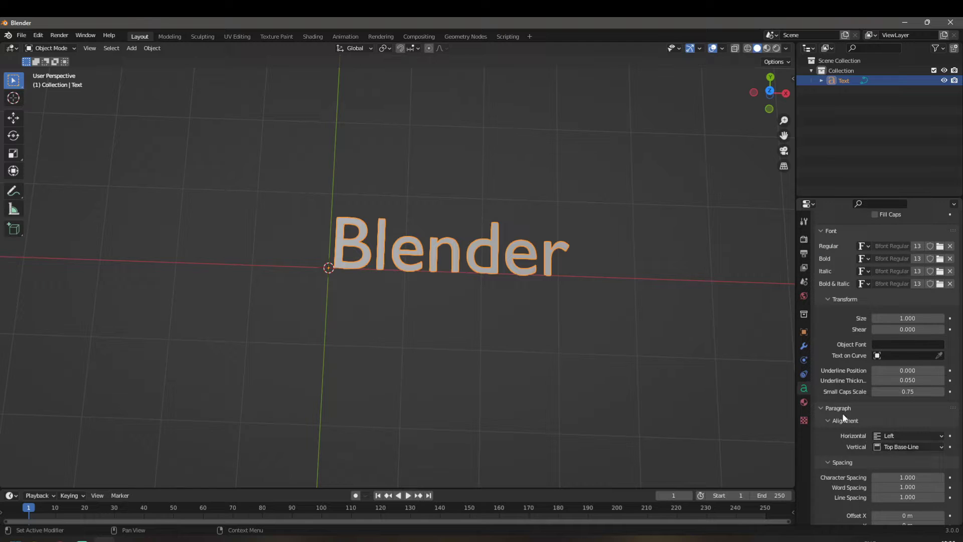
click(893, 435)
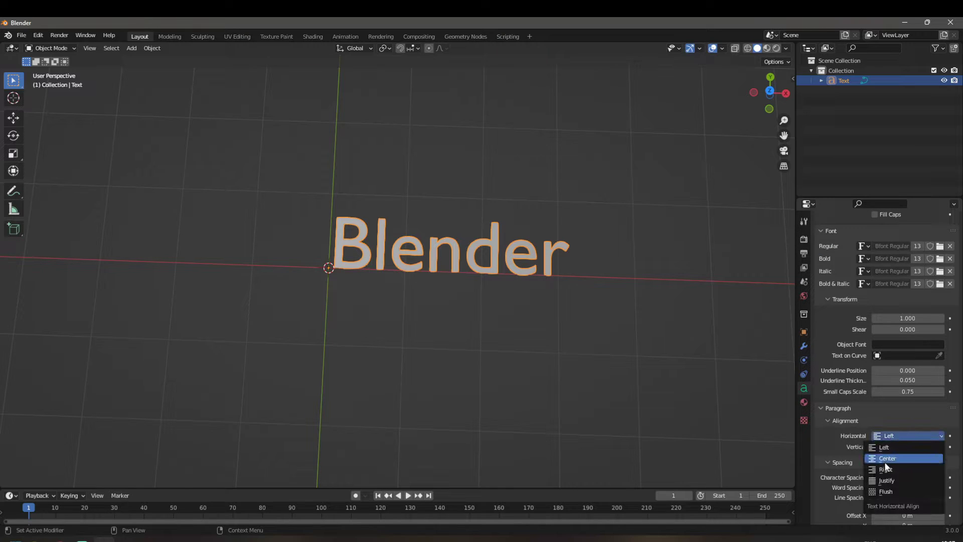
click(887, 458)
click(890, 446)
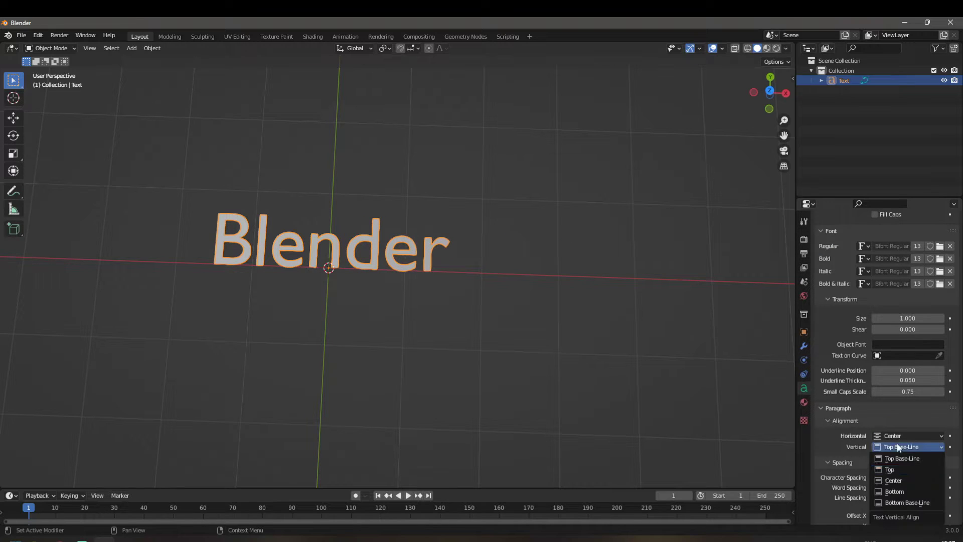
click(893, 480)
Extrude the "Blender" text by 0.1 m.
scroll(363, 376, up, 3)
shift+middle_drag(360, 366, 530, 387)
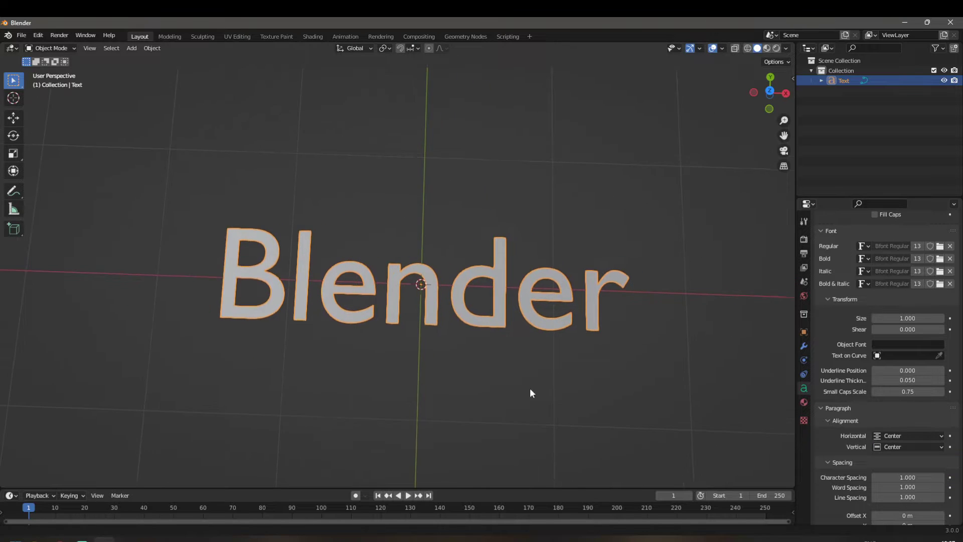
scroll(877, 313, up, 10)
scroll(863, 356, up, 2)
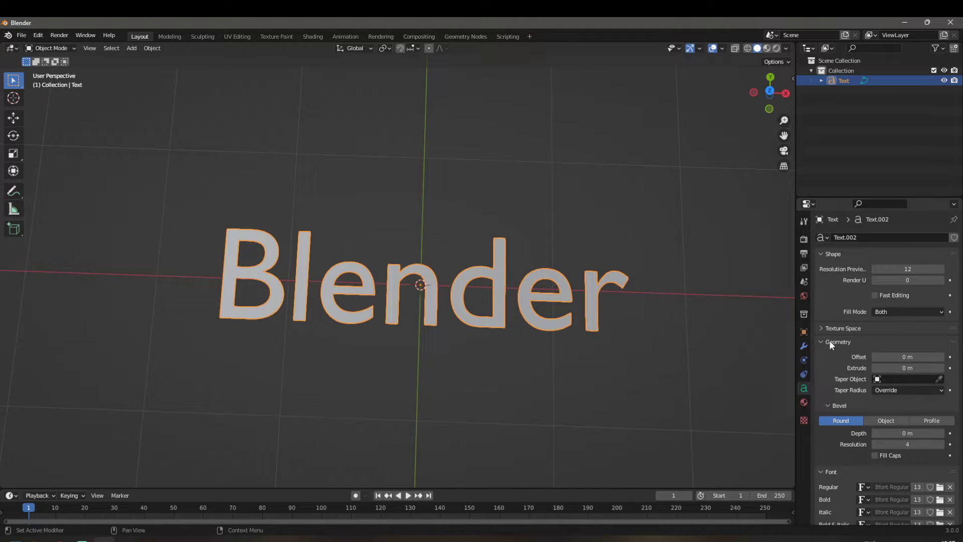
click(902, 367)
text(0.1)
key(Return)
middle_drag(288, 306, 306, 245)
Round the edges of the letters with a bevel depth of 0.01 m.
click(919, 434)
text(0.01)
key(Return)
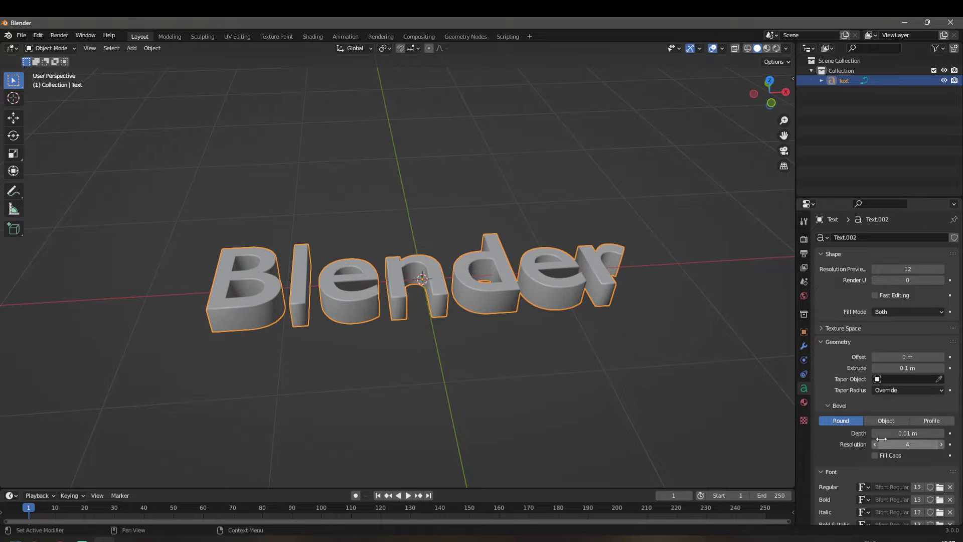
scroll(287, 341, up, 3)
middle_drag(287, 342, 252, 332)
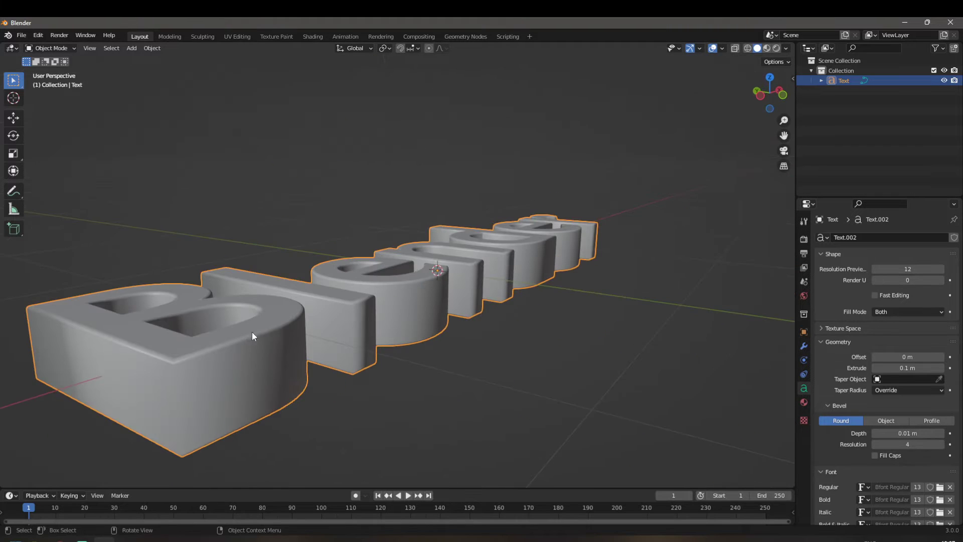
scroll(243, 374, down, 3)
middle_drag(243, 375, 346, 362)
scroll(346, 361, up, 3)
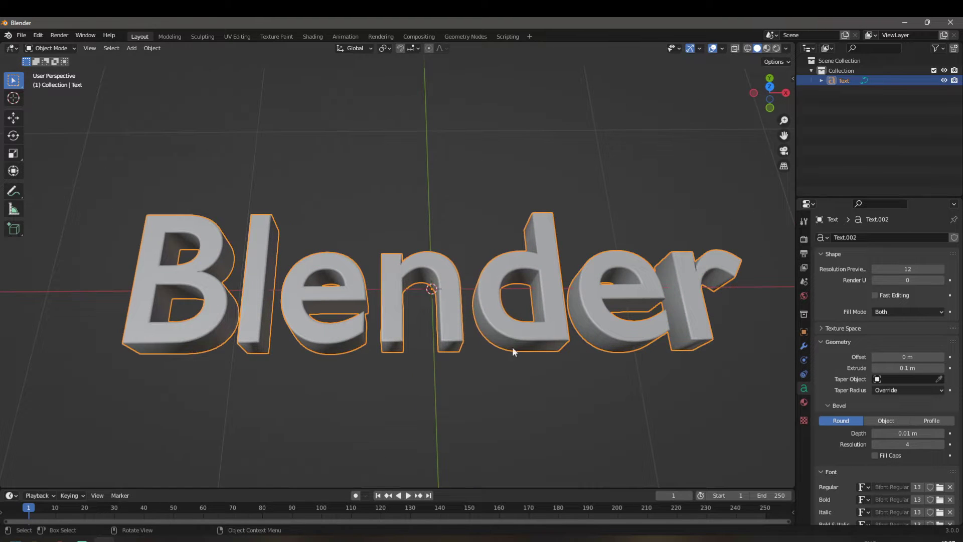
scroll(501, 347, down, 3)
scroll(901, 411, down, 5)
click(937, 388)
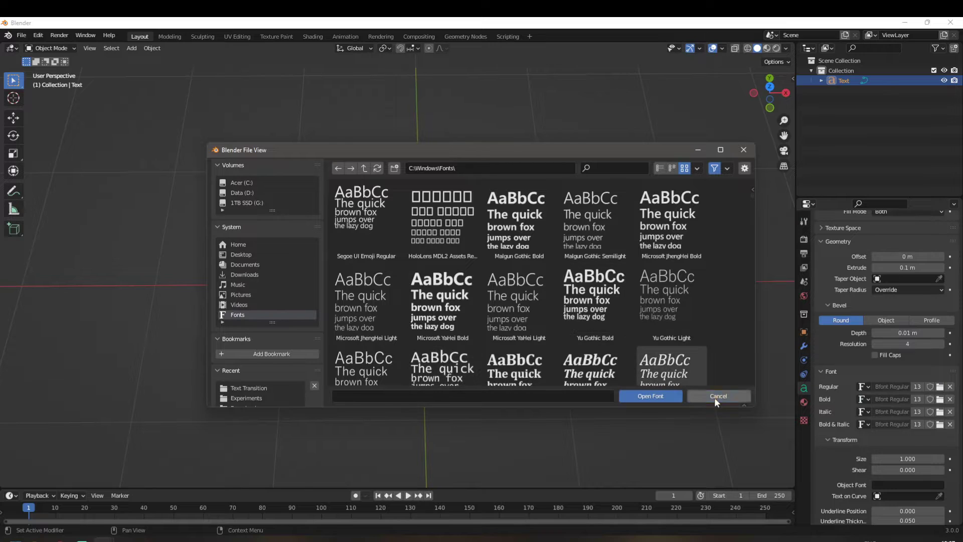
click(717, 396)
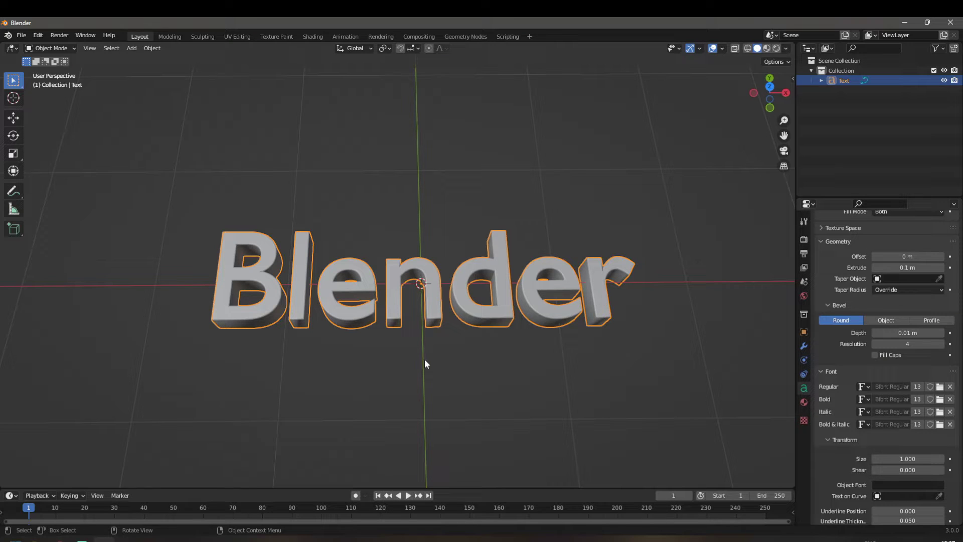
Convert the "Blender" text object to a mesh.
right_click(377, 298)
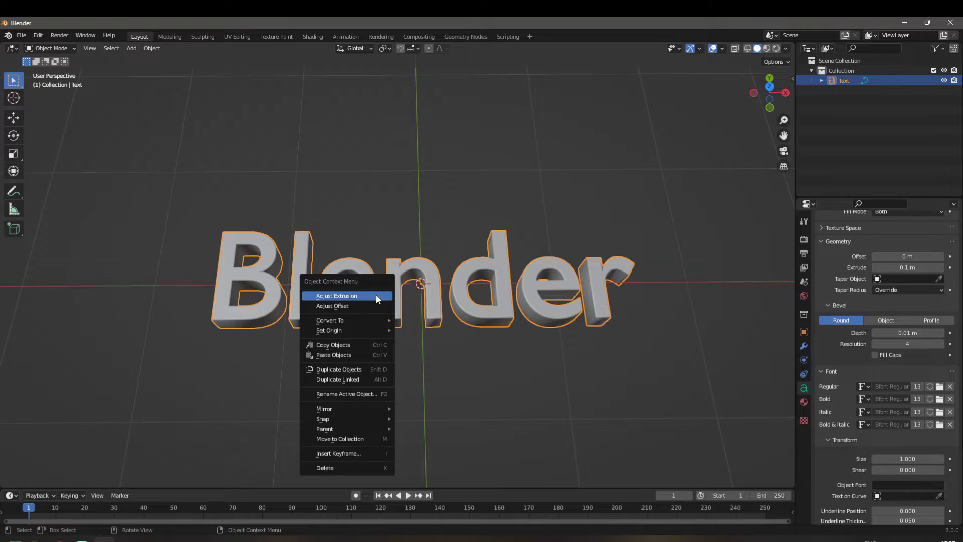
mouse_move(356, 317)
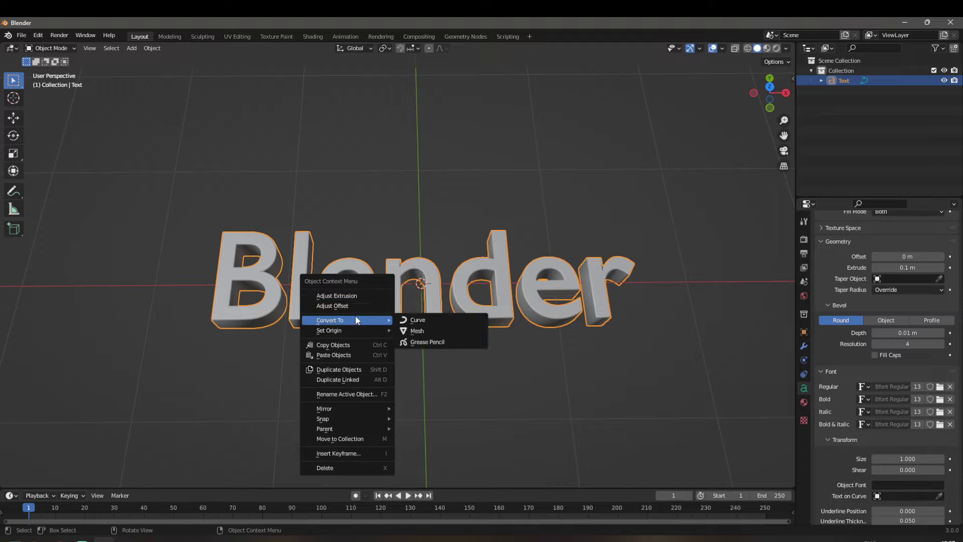
click(436, 332)
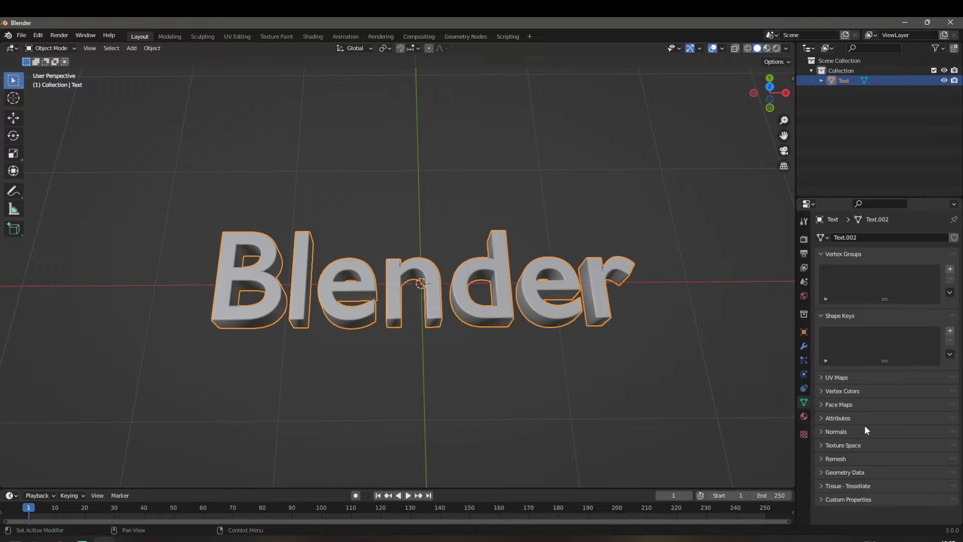
scroll(368, 382, up, 2)
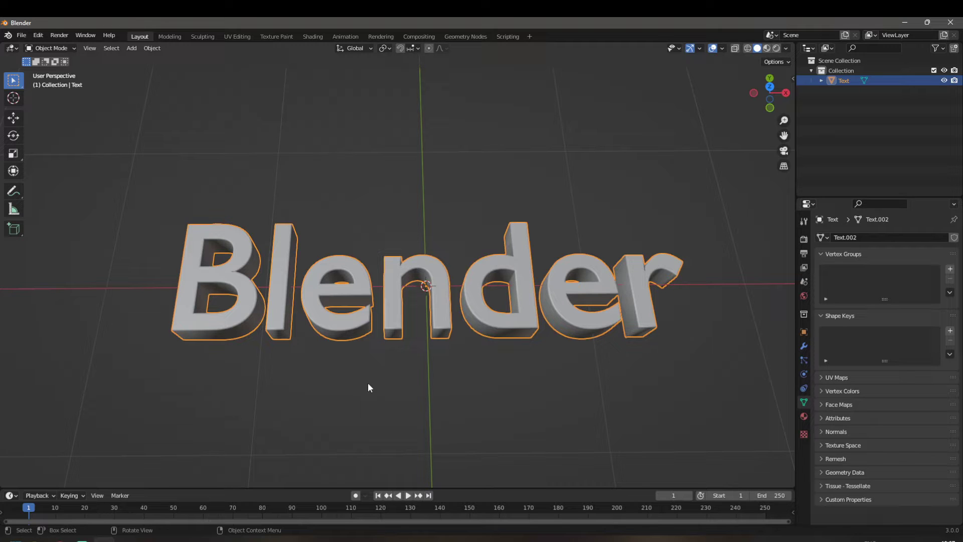
middle_drag(257, 350, 354, 352)
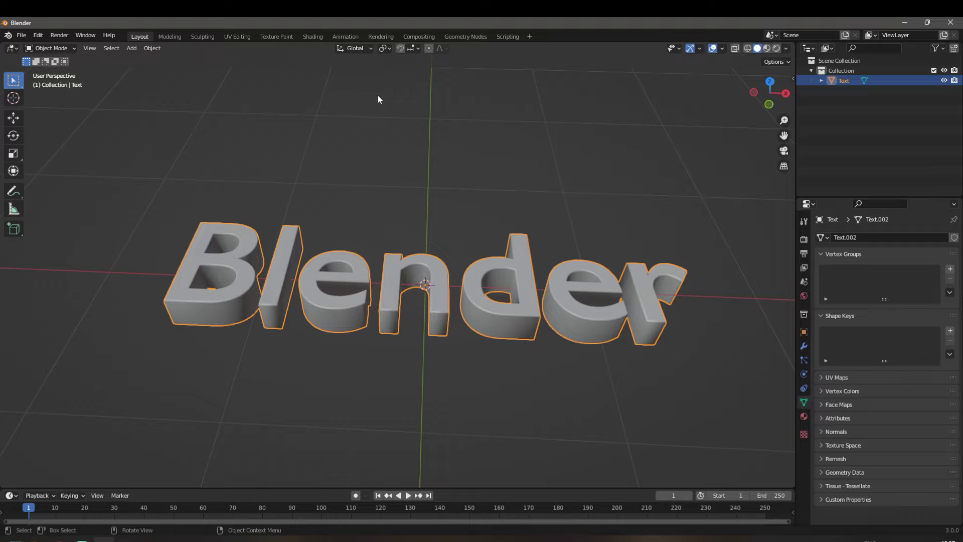
Switch to the Geometry Nodes workspace, create a new node tree on the text mesh and move Group Output away from Group Input.
click(467, 38)
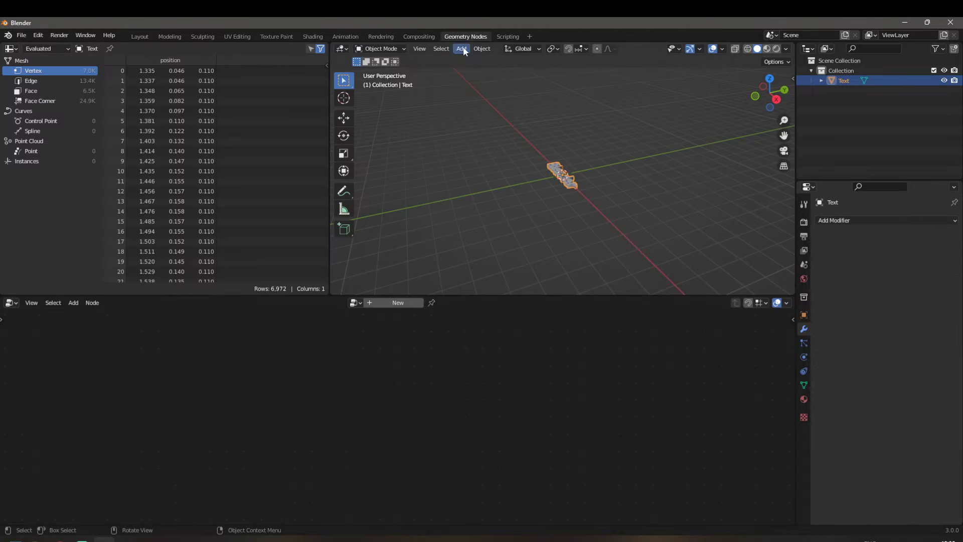
scroll(515, 226, up, 10)
middle_drag(477, 211, 564, 255)
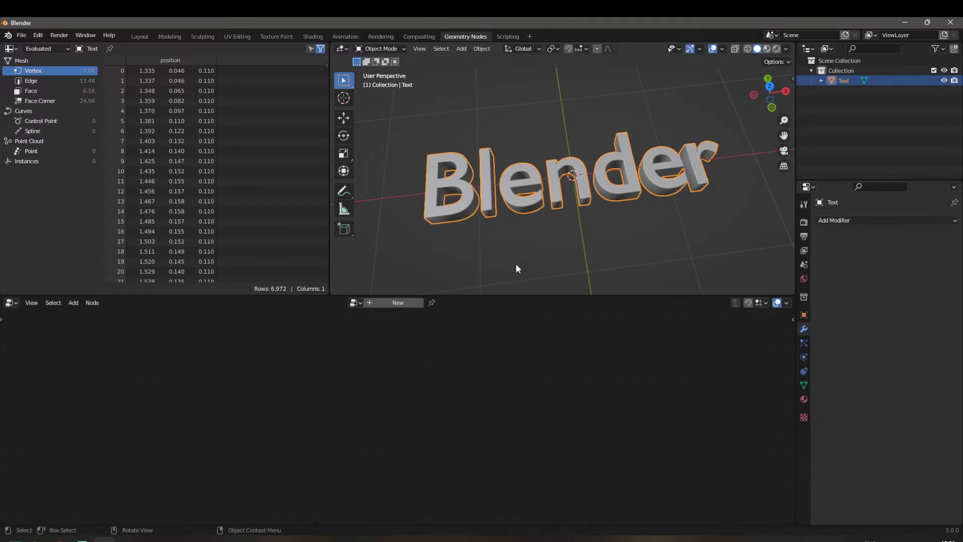
click(403, 302)
ctrl+right_drag(423, 389, 384, 450)
drag(275, 434, 239, 398)
key(ctrl+z)
drag(311, 430, 488, 426)
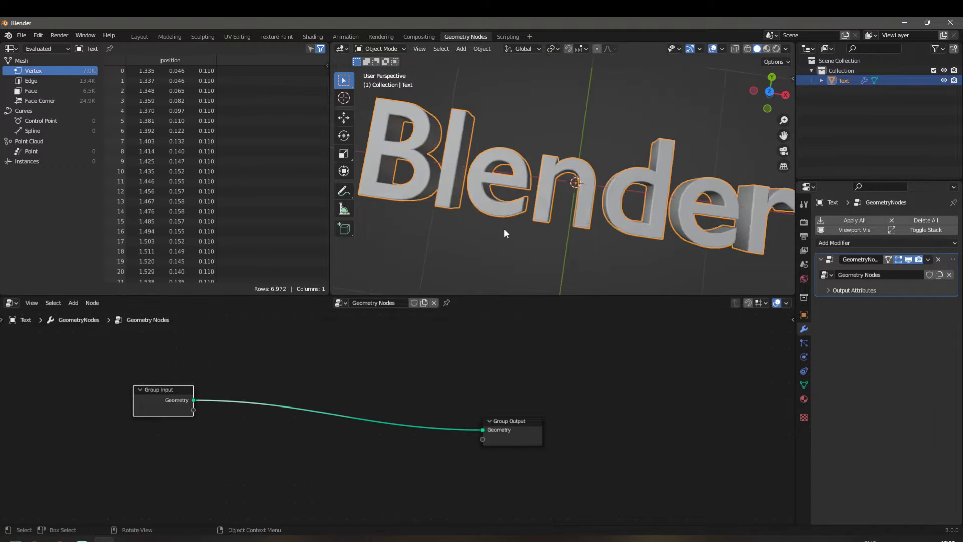
Add a Distribute Points on Faces node near Group Input in the text's node tree.
middle_drag(307, 428, 337, 434)
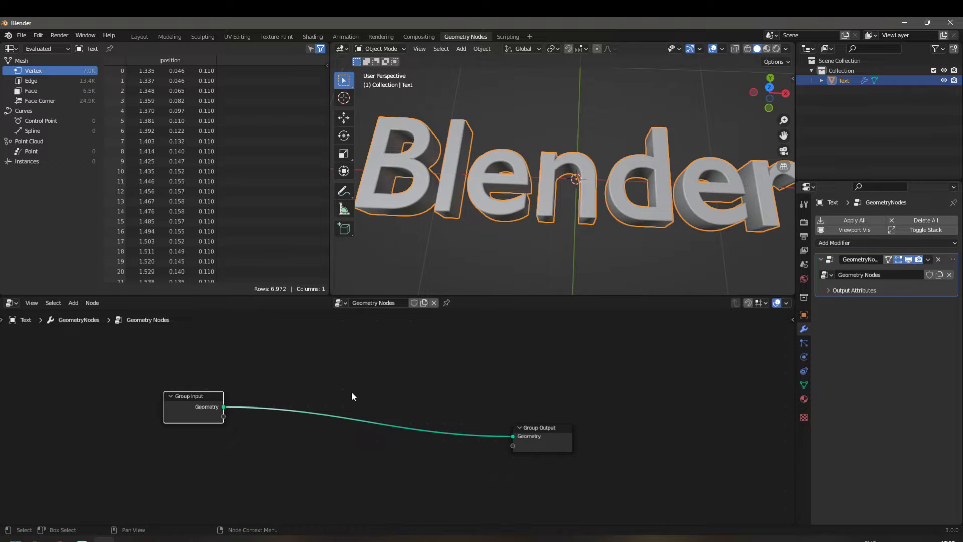
key(shift+a)
click(309, 230)
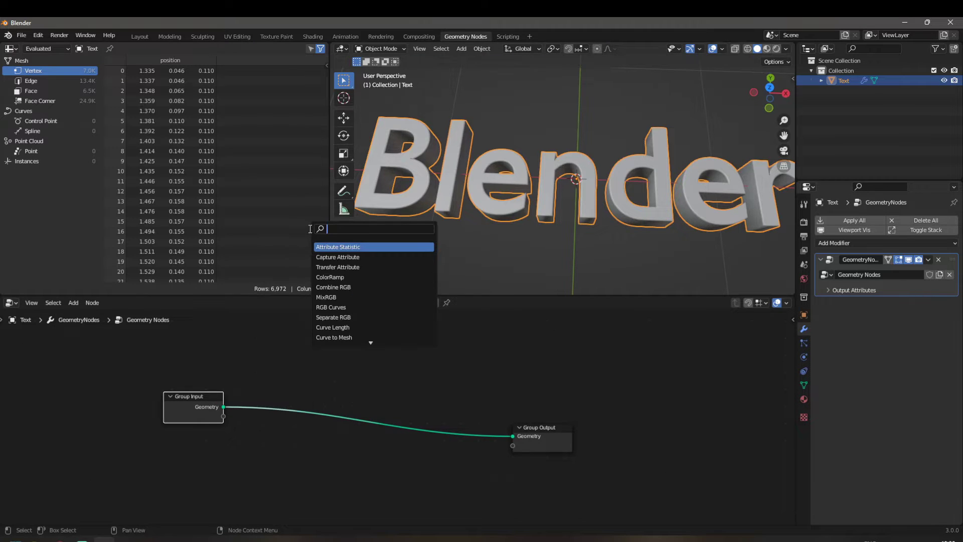
text(dis)
key(Return)
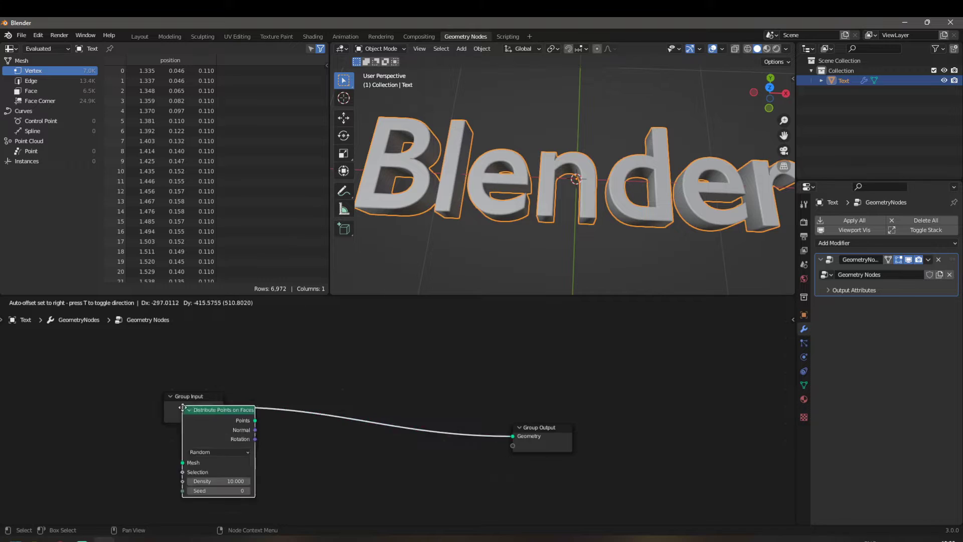
click(275, 430)
middle_drag(320, 366, 336, 330)
Merge the distributed points with the original geometry through a Join Geometry node, and feed the Group Input geometry into the distribution's Mesh input.
ctrl+shift+right_drag(336, 409, 208, 374)
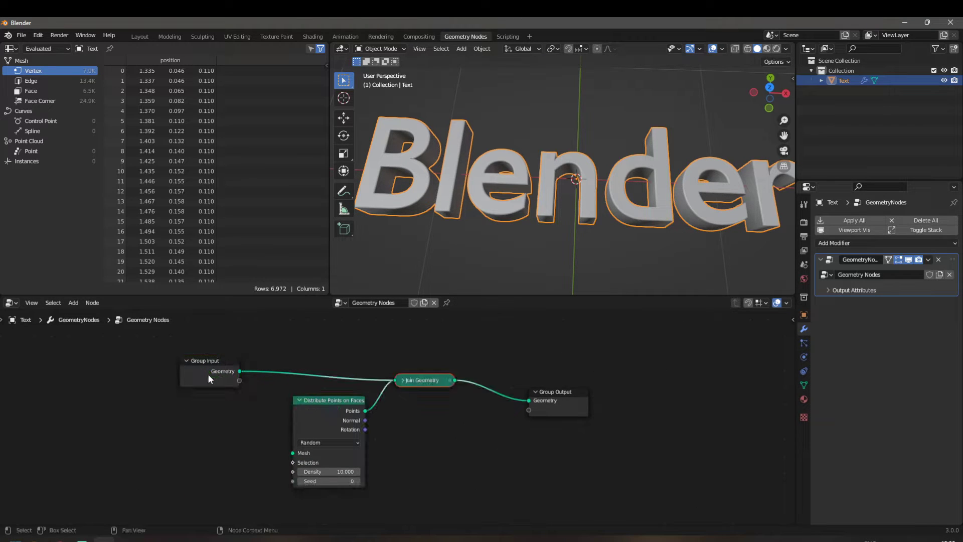
click(402, 379)
drag(432, 384, 469, 371)
drag(240, 372, 292, 453)
drag(440, 384, 452, 387)
middle_drag(484, 255, 493, 225)
Spread the nodes apart, leaving free space between Distribute Points on Faces and Join Geometry.
drag(429, 392, 428, 379)
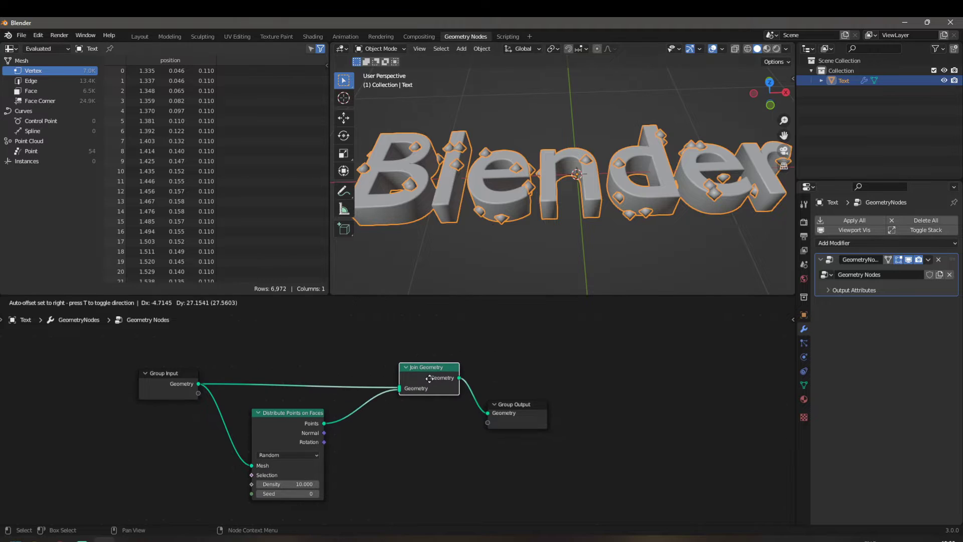
drag(518, 410, 565, 396)
drag(448, 392, 477, 400)
middle_drag(419, 469, 472, 444)
drag(339, 404, 300, 405)
drag(215, 374, 151, 383)
drag(283, 451, 247, 447)
Set the density of Distribute Points on Faces to 500.
double_click(271, 459)
text(5)
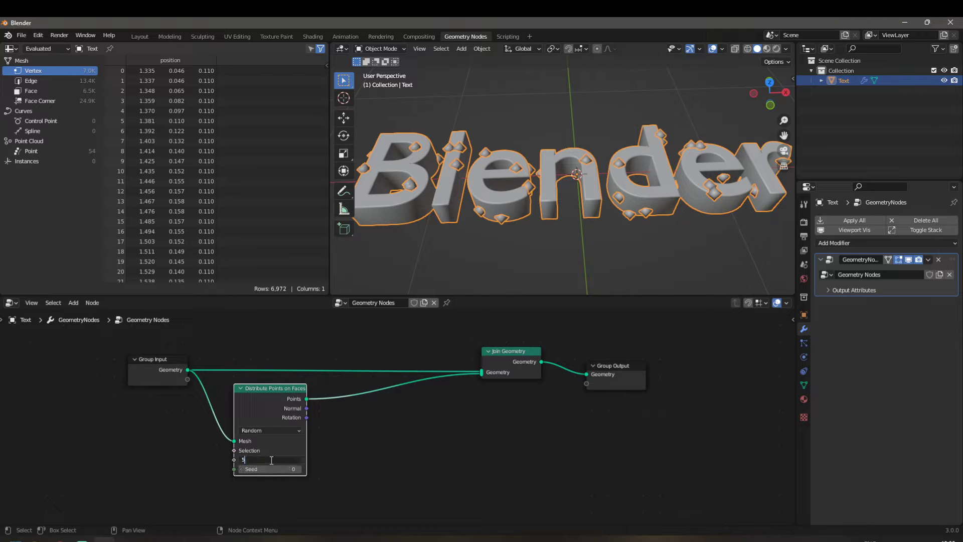
text(00)
key(Return)
middle_drag(577, 211, 446, 267)
scroll(381, 401, down, 2)
Deselect the text and add a mesh cube at the origin of the scene.
click(446, 266)
scroll(448, 260, down, 3)
key(shift+a)
mouse_move(396, 201)
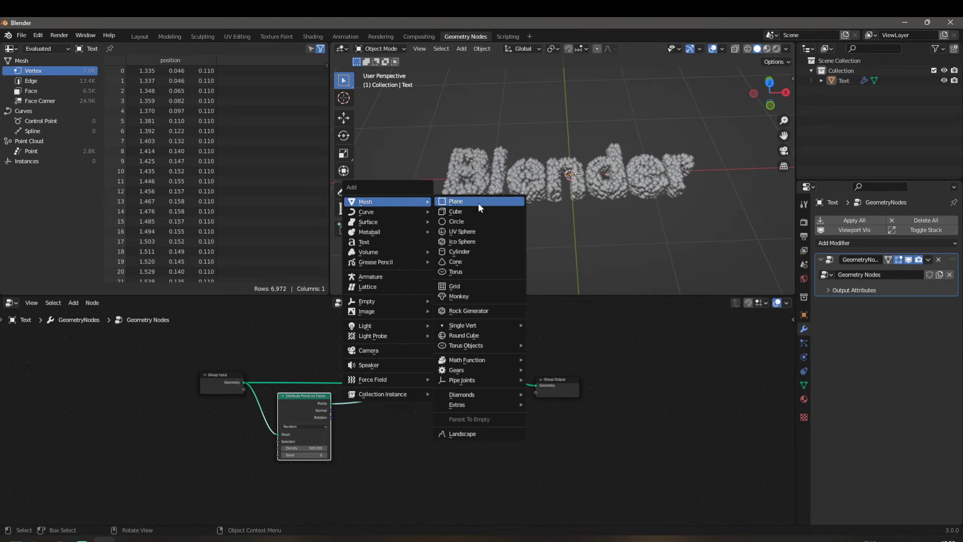
click(468, 211)
Scale the cube into a tall column about 0.4 × 0.4 × 2.2 m and apply its scale.
middle_drag(472, 212, 414, 169)
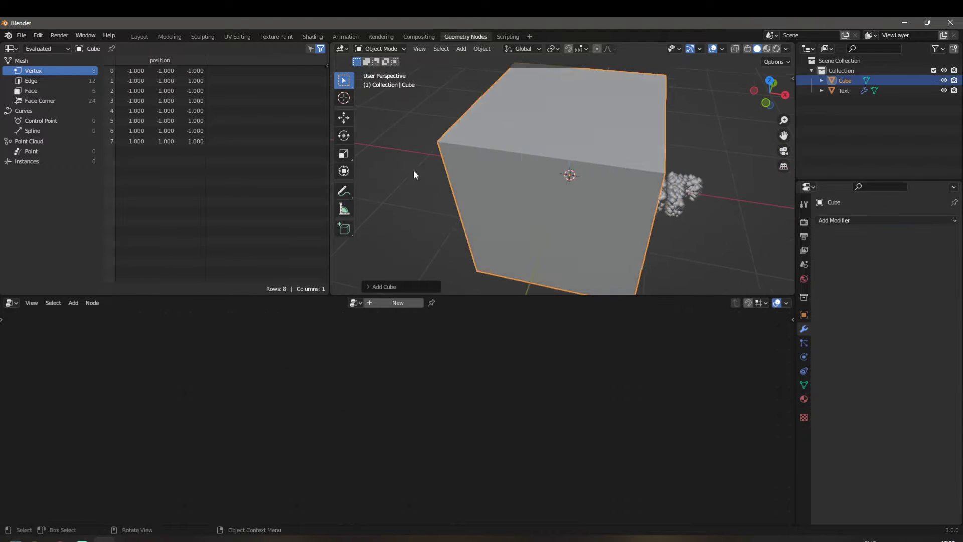
scroll(413, 170, down, 4)
key(s)
key(z)
click(380, 206)
scroll(488, 217, up, 3)
middle_drag(470, 215, 488, 219)
scroll(496, 228, down, 3)
key(ctrl+a)
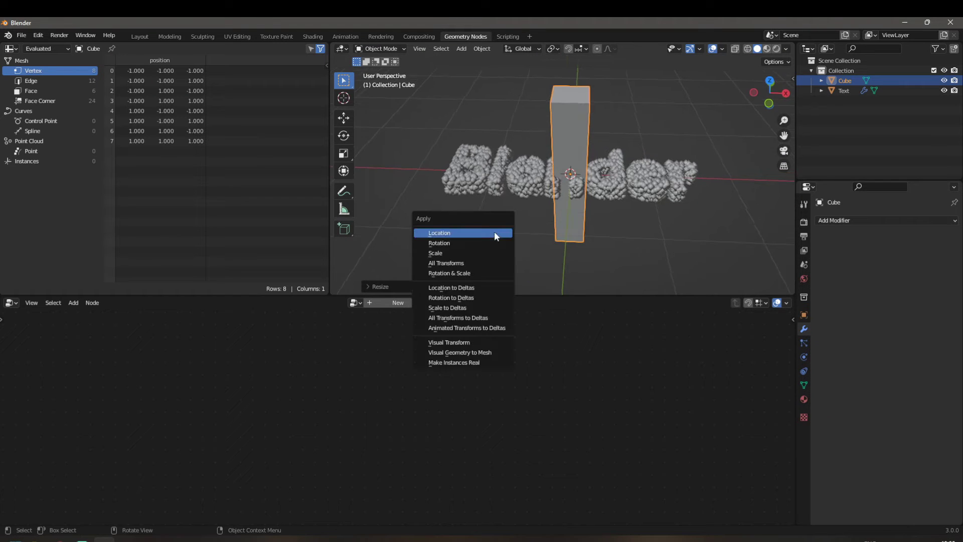
click(464, 255)
Select the tall cube column standing in the middle of the point-covered text.
click(497, 189)
scroll(296, 444, down, 1)
mouse_move(300, 445)
middle_down()
mouse_move(331, 430)
mouse_move(299, 445)
middle_up()
scroll(570, 208, up, 2)
middle_drag(570, 208, 577, 205)
click(567, 155)
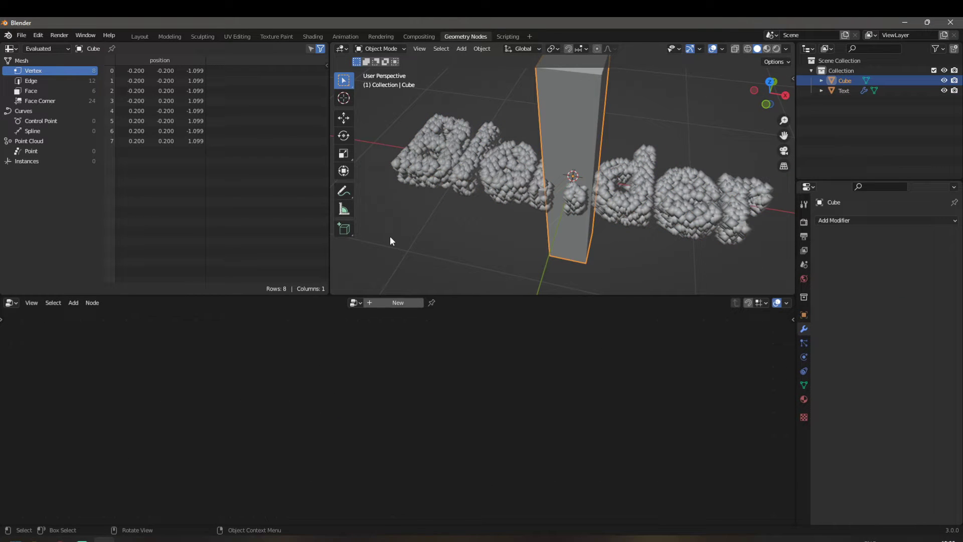
scroll(550, 216, down, 4)
middle_drag(549, 216, 548, 242)
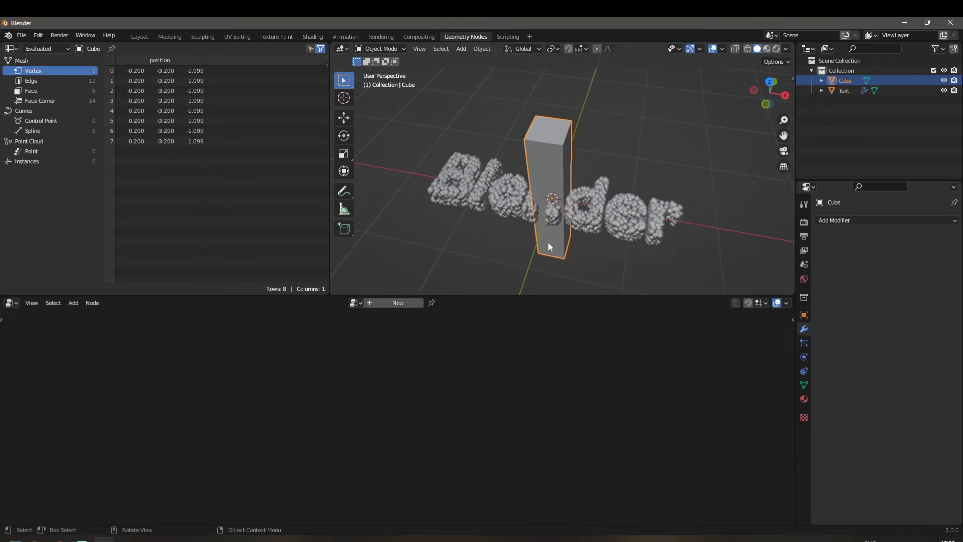
Scale the tall column down to about 0.32 × 0.32 × 1.74 m and apply its scale.
middle_drag(505, 173, 566, 220)
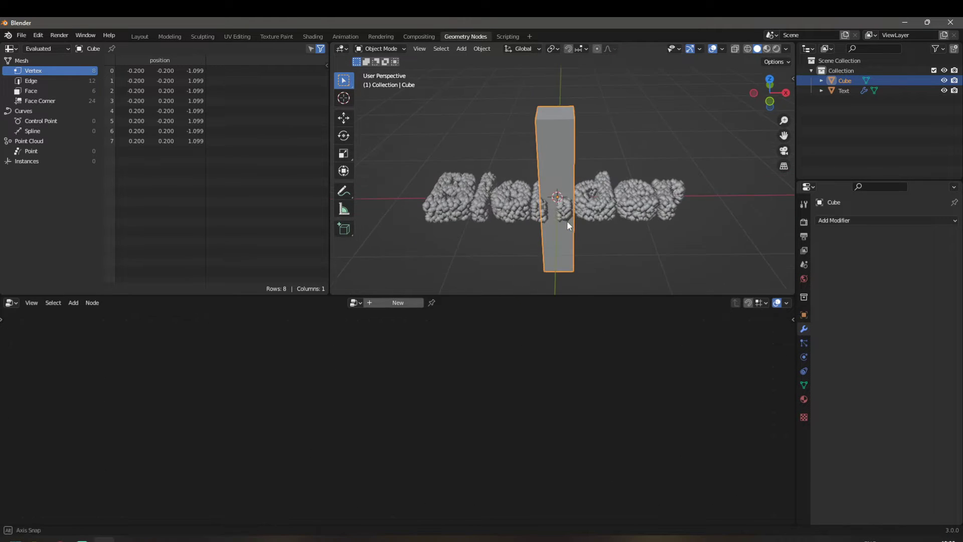
key(s)
key(z)
click(494, 174)
key(ctrl+a)
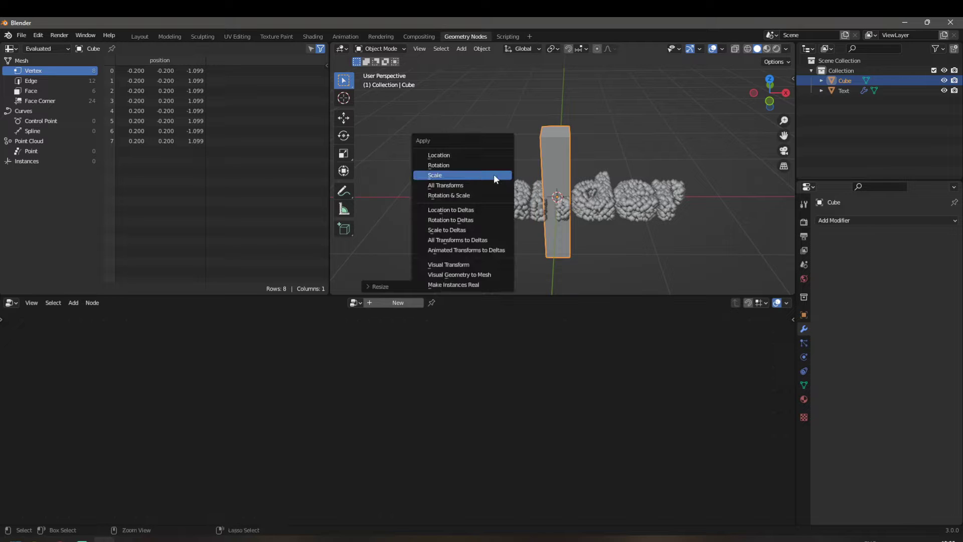
click(491, 176)
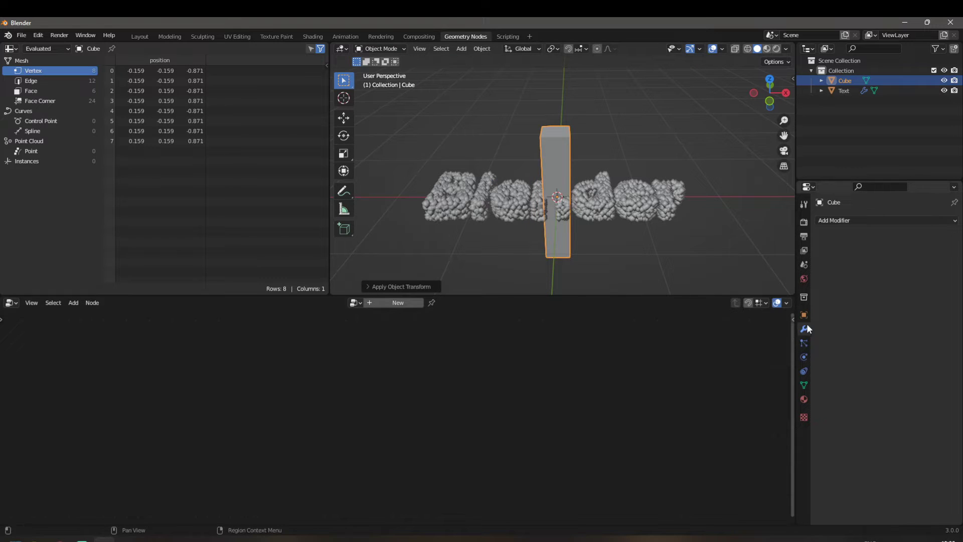
Add a Bevel modifier to the column with an amount of 0.014 m and 3 segments.
click(875, 219)
click(768, 257)
scroll(579, 249, up, 4)
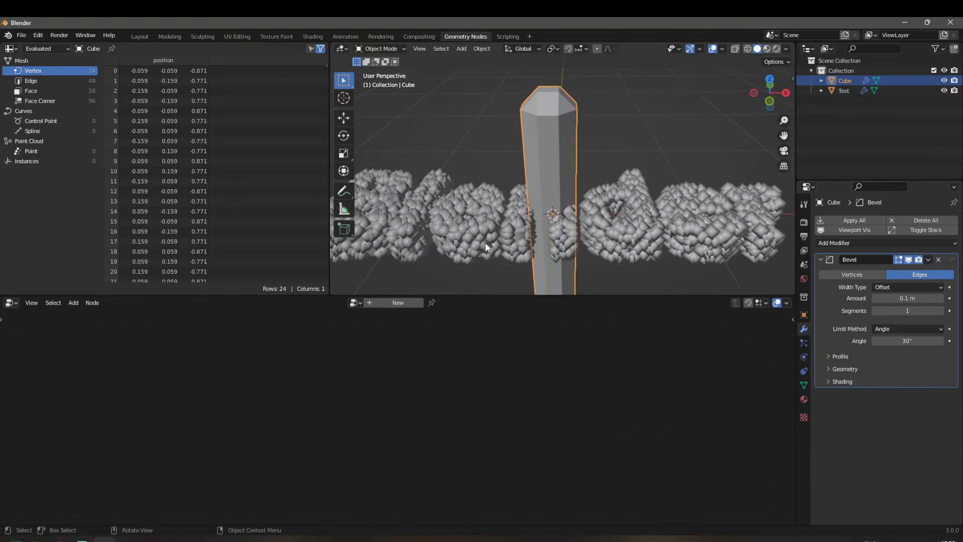
mouse_move(907, 298)
mouse_down()
mouse_move(850, 298)
mouse_move(907, 298)
mouse_up()
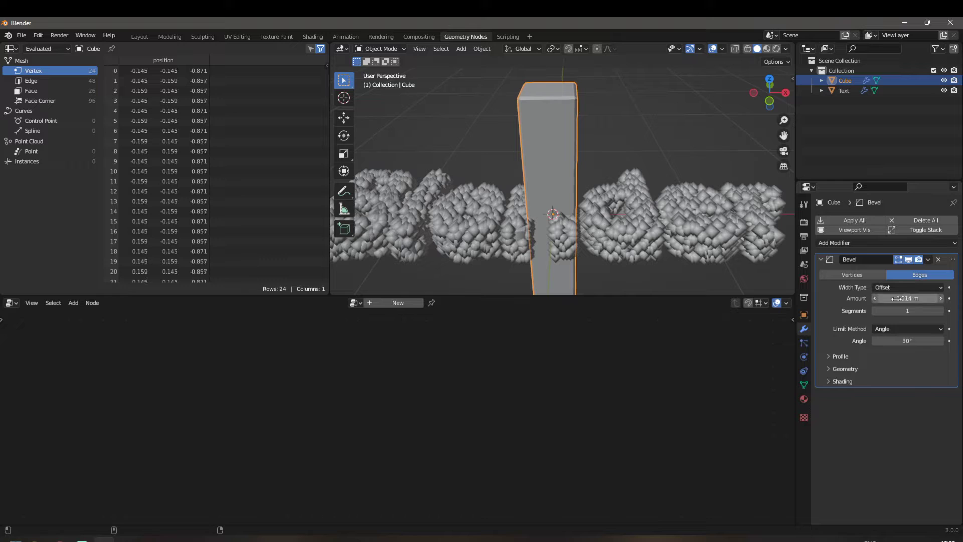
click(941, 311)
click(941, 311)
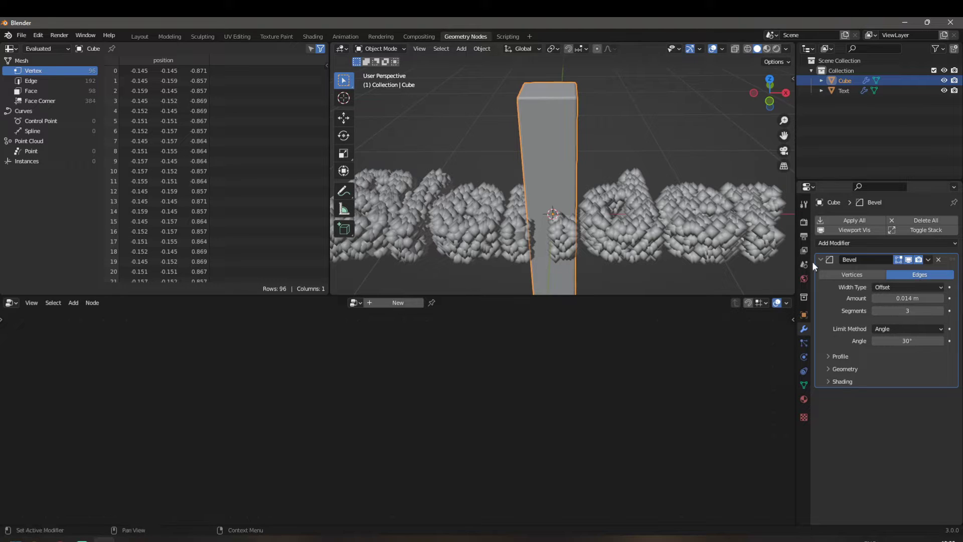
Shade the column smooth and enable Auto Smooth for its normals at 30°.
right_click(549, 157)
mouse_move(550, 155)
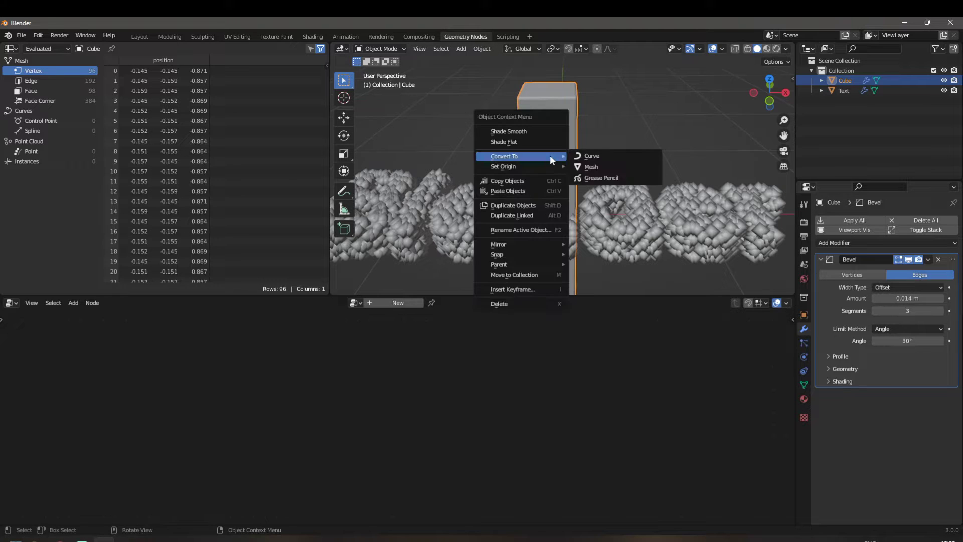
click(535, 132)
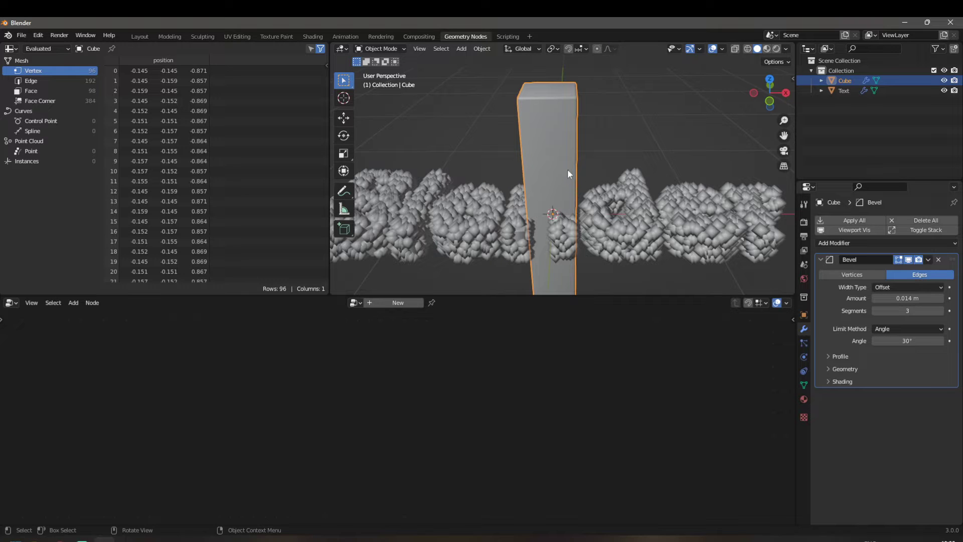
click(803, 385)
click(848, 414)
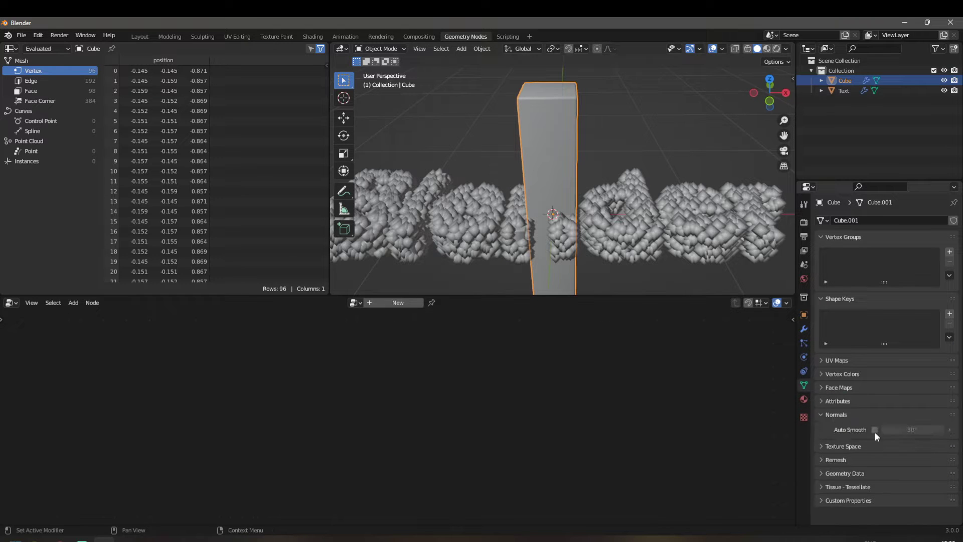
click(874, 429)
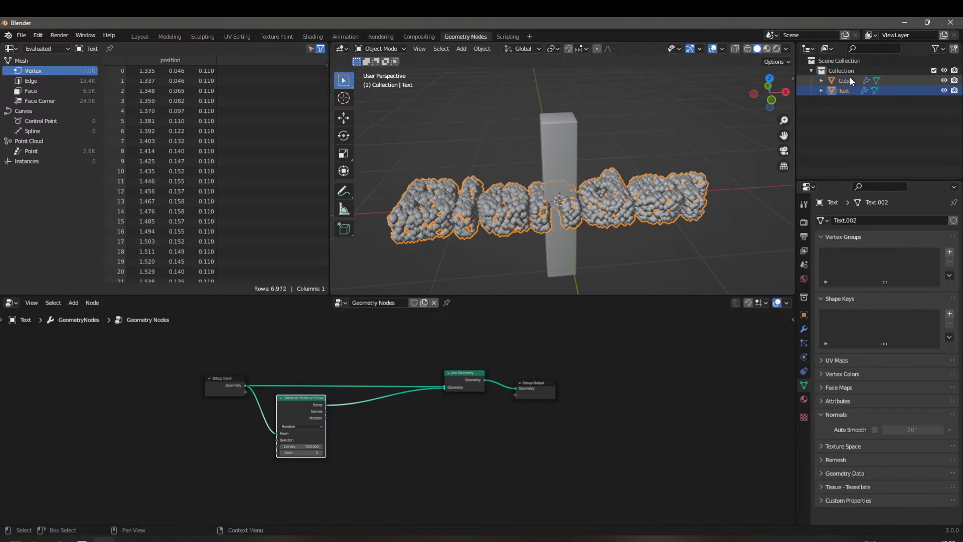
Bring the column into the text's node tree as an Object Info node and hide the column in viewport and renders.
drag(844, 90, 205, 482)
middle_drag(262, 489, 259, 432)
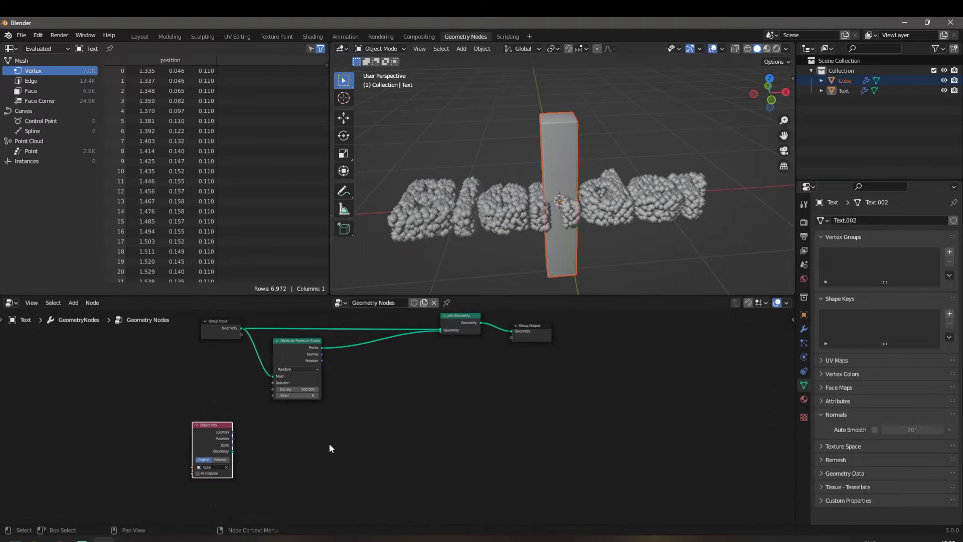
click(846, 80)
click(943, 80)
click(953, 80)
middle_drag(702, 151, 677, 171)
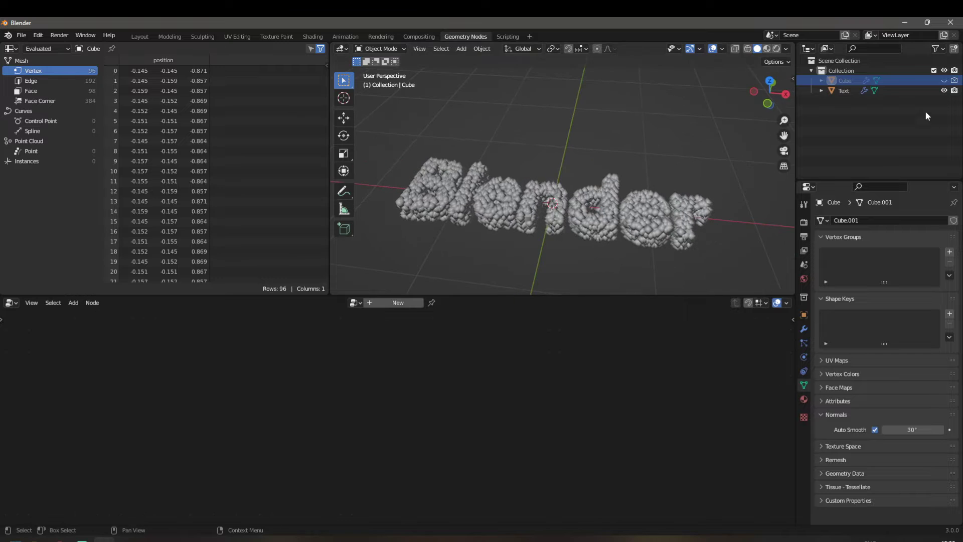
Insert an Instance on Points node between Distribute Points on Faces and Join Geometry, using the Object Info geometry as its instance.
click(845, 90)
scroll(279, 465, up, 5)
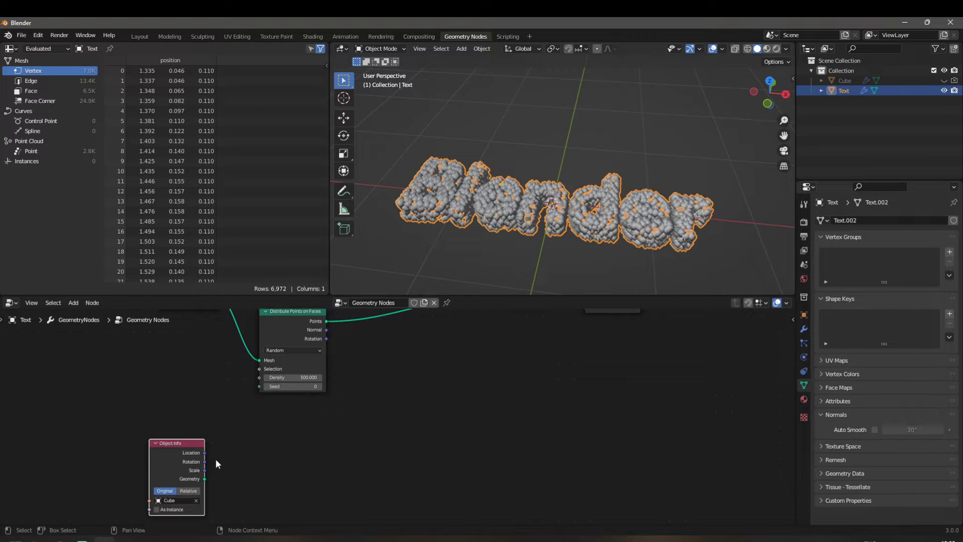
shift+scroll(321, 464, up, 2)
key(shift+a)
click(386, 278)
text(inst)
key(Down)
key(Down)
key(Down)
key(Return)
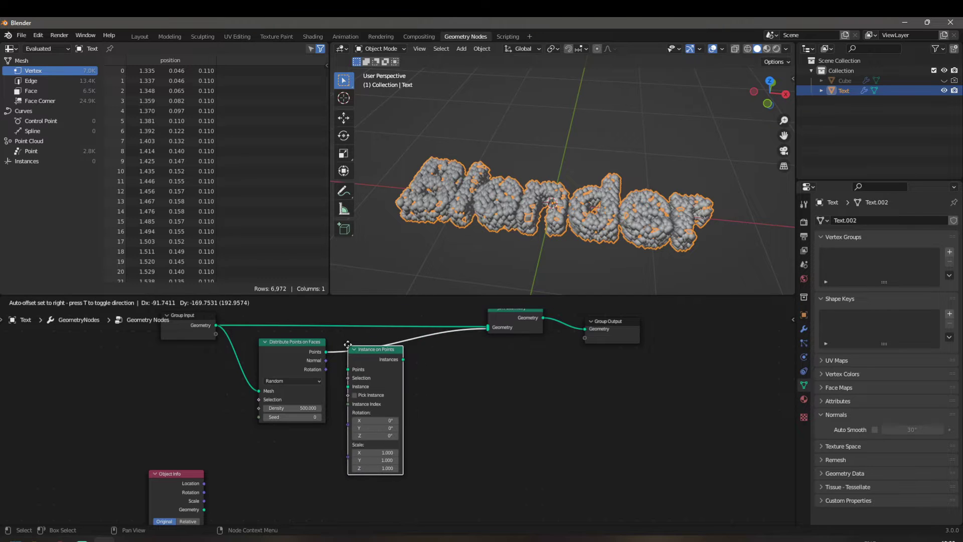
click(351, 344)
drag(209, 507, 368, 385)
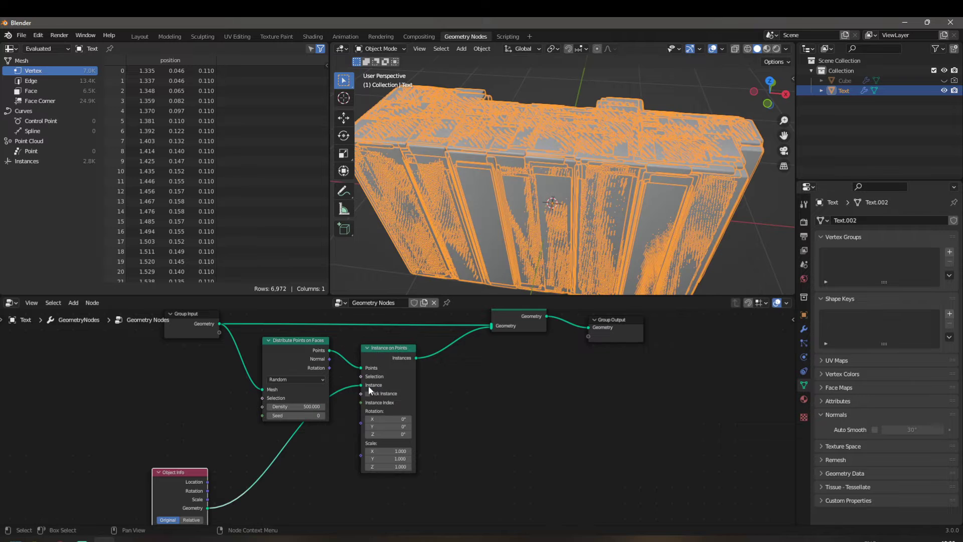
middle_drag(409, 368, 457, 379)
Insert a Transform node between the cube's Object Info node and Instance on Points.
drag(237, 480, 189, 504)
middle_drag(267, 442, 287, 369)
key(shift+a)
click(241, 327)
text(tra)
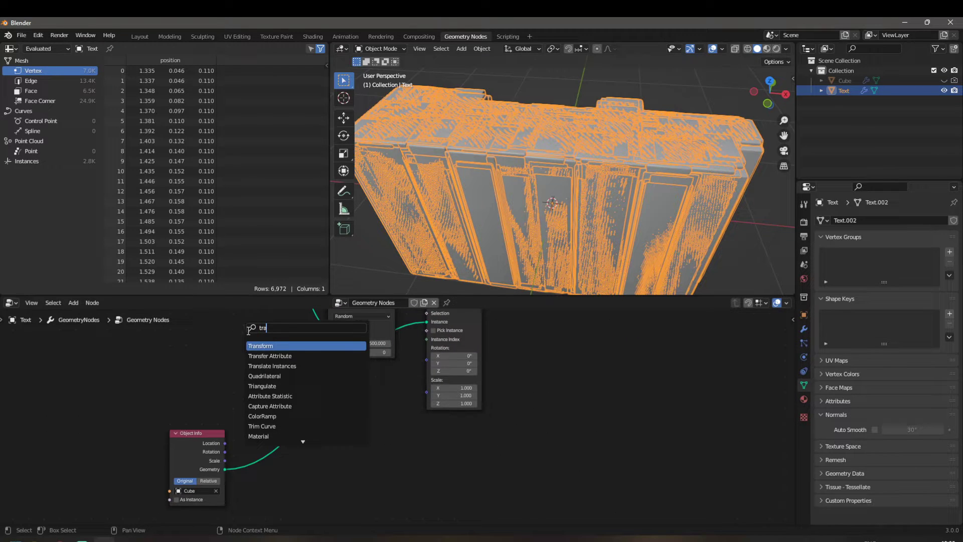
click(270, 346)
click(296, 416)
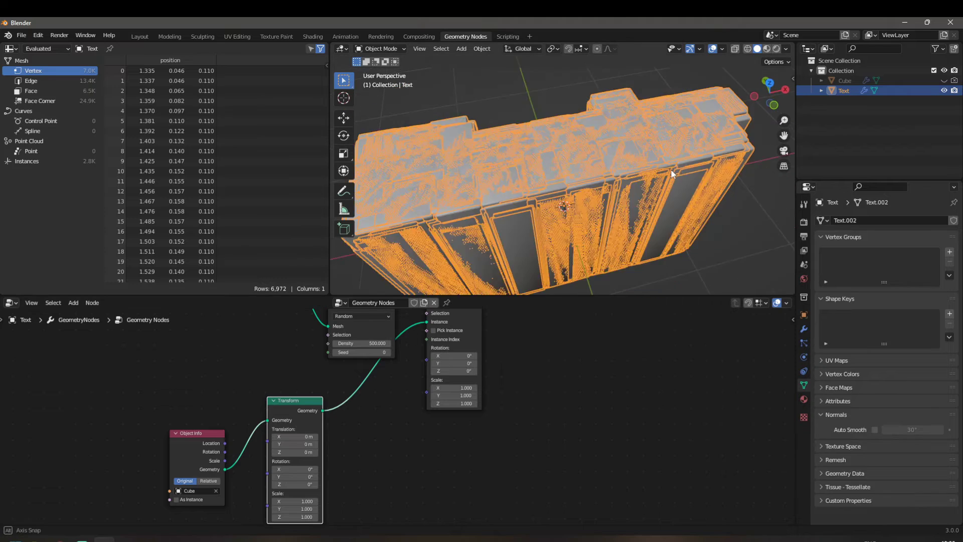
Set the Transform node's scale to 0.1 on X, Y and Z.
middle_drag(349, 516, 378, 453)
scroll(378, 452, up, 4)
drag(300, 447, 300, 468)
text(.1)
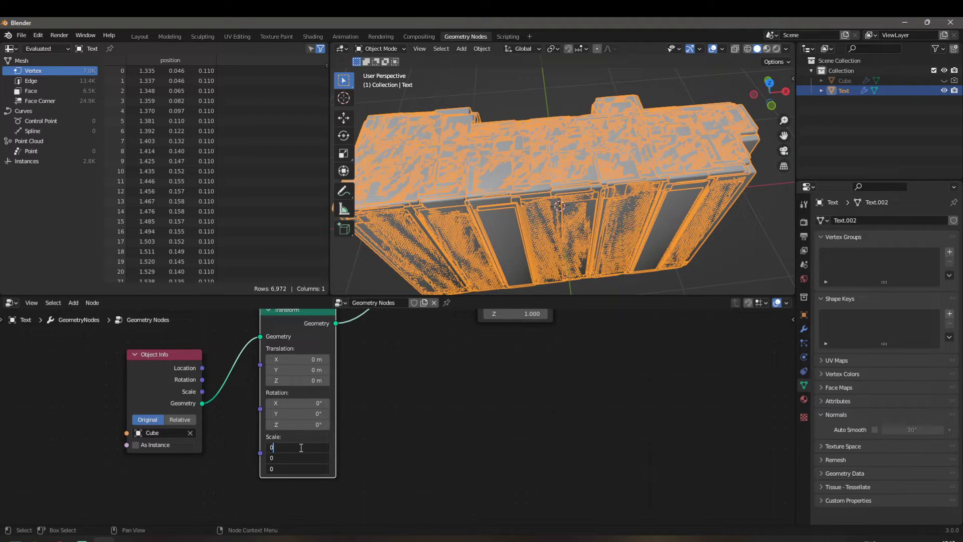
key(Return)
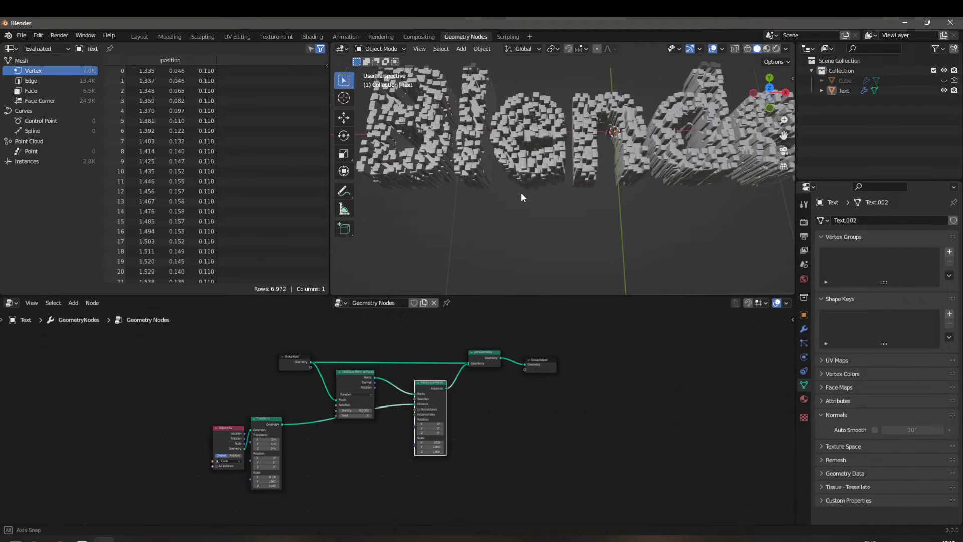
Add a second mesh cube around the middle letter and set its viewport display to Bounds.
key(shift+a)
mouse_move(503, 186)
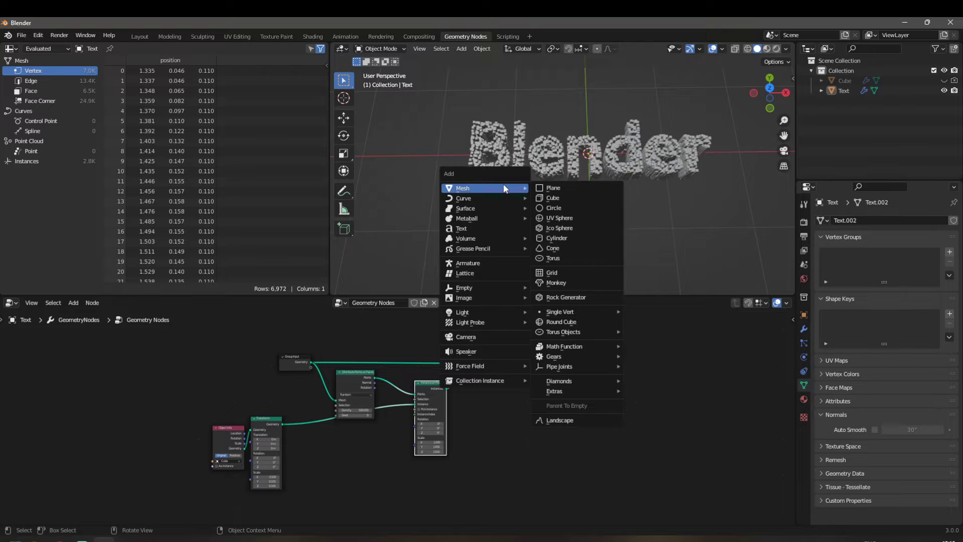
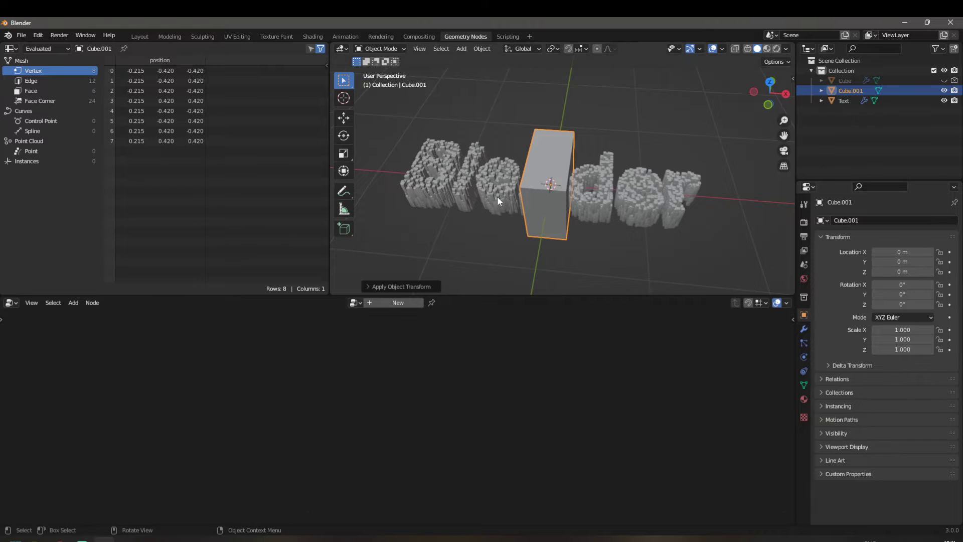
middle_drag(497, 196, 520, 205)
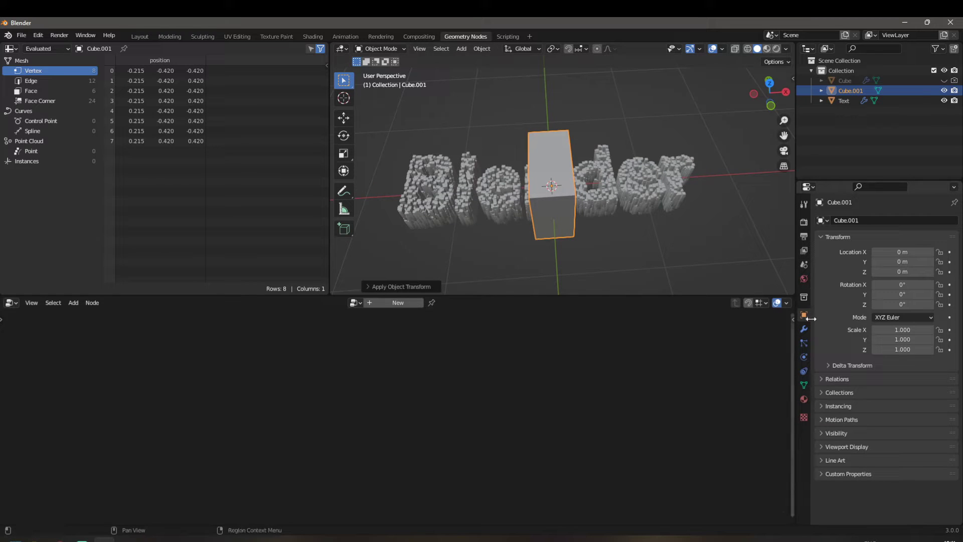
click(830, 430)
scroll(852, 424, down, 1)
scroll(847, 451, down, 5)
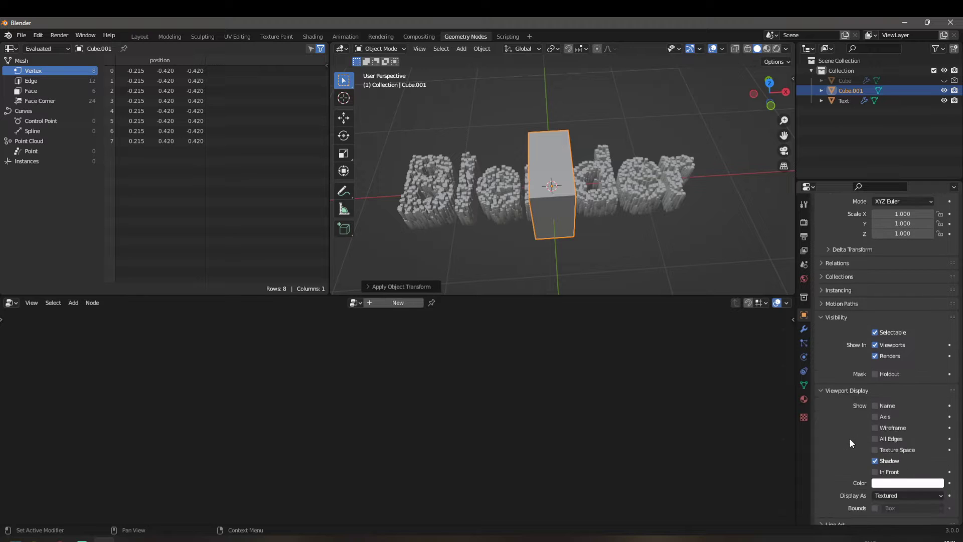
click(890, 495)
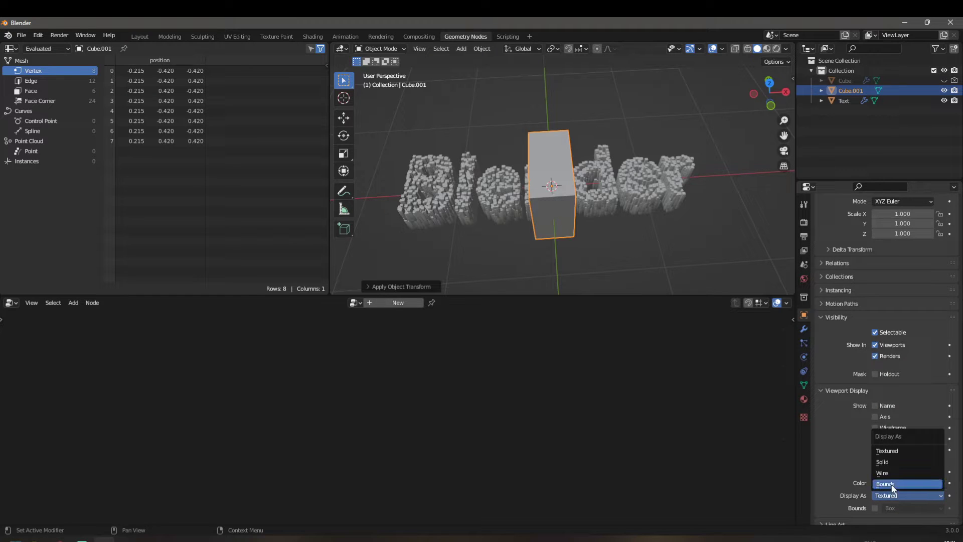
click(893, 489)
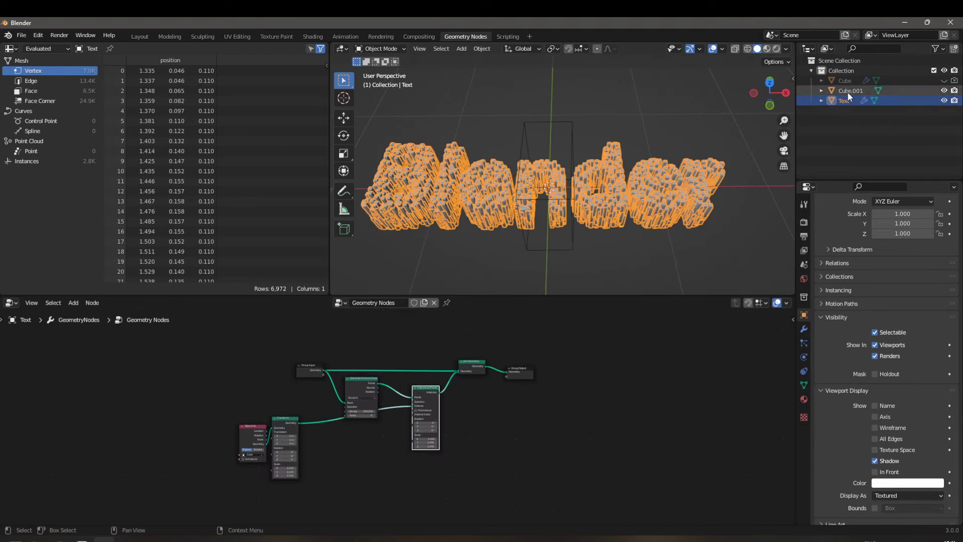
Bring the new box into the text's node tree as an Object Info node and rename the box object Effector.
click(850, 90)
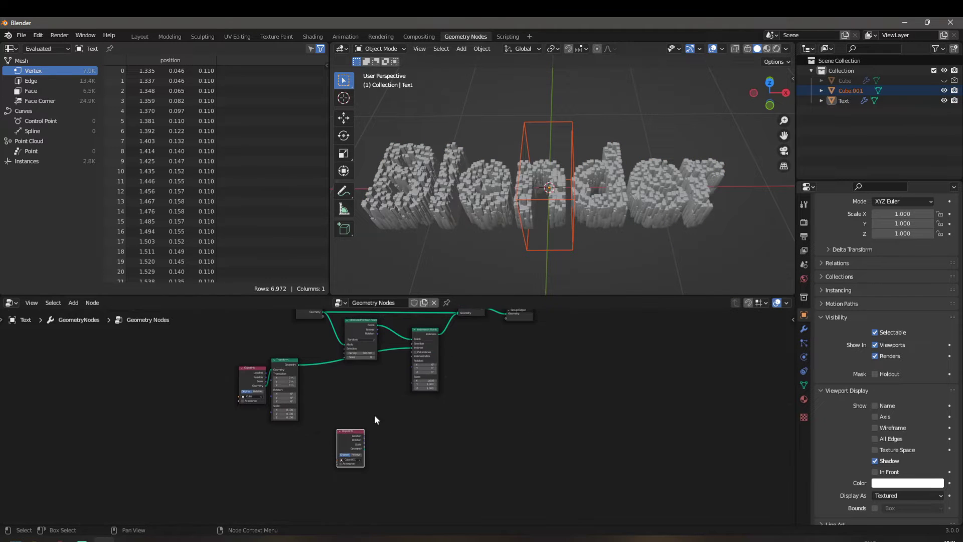
double_click(849, 91)
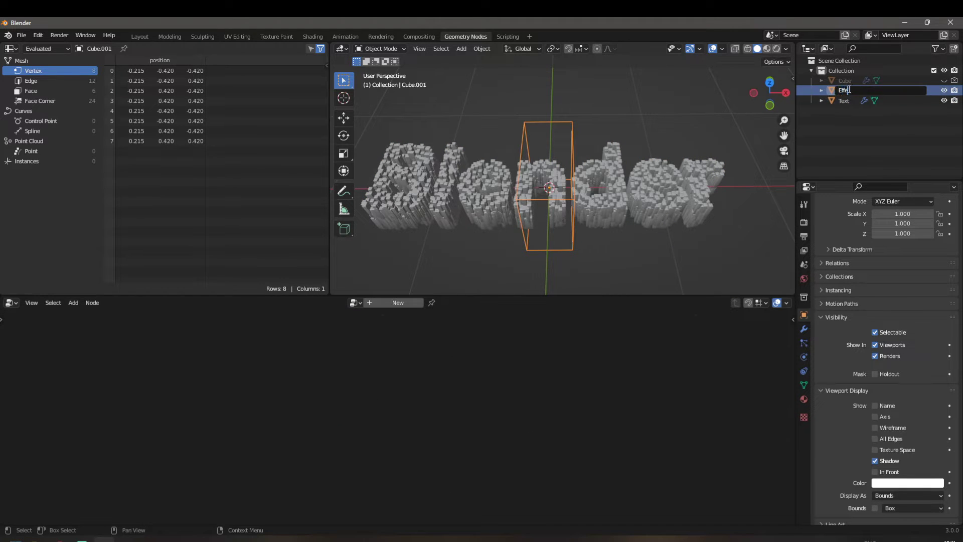
text(Effec)
text(tor)
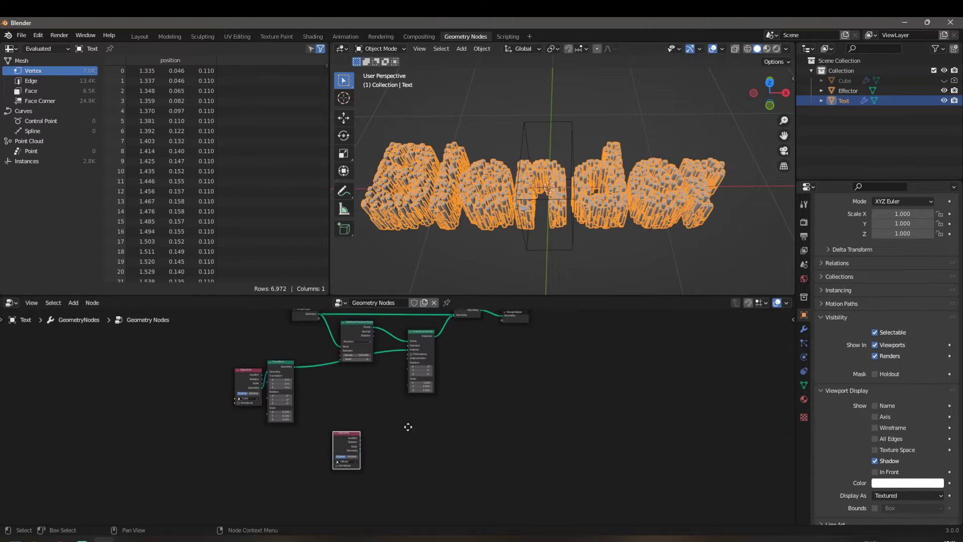
Move the Effector's Object Info node aside and add a Geometry Proximity node next to it.
middle_drag(408, 426, 350, 407)
scroll(330, 456, up, 8)
middle_drag(282, 436, 321, 477)
drag(221, 450, 39, 450)
scroll(312, 420, down, 4)
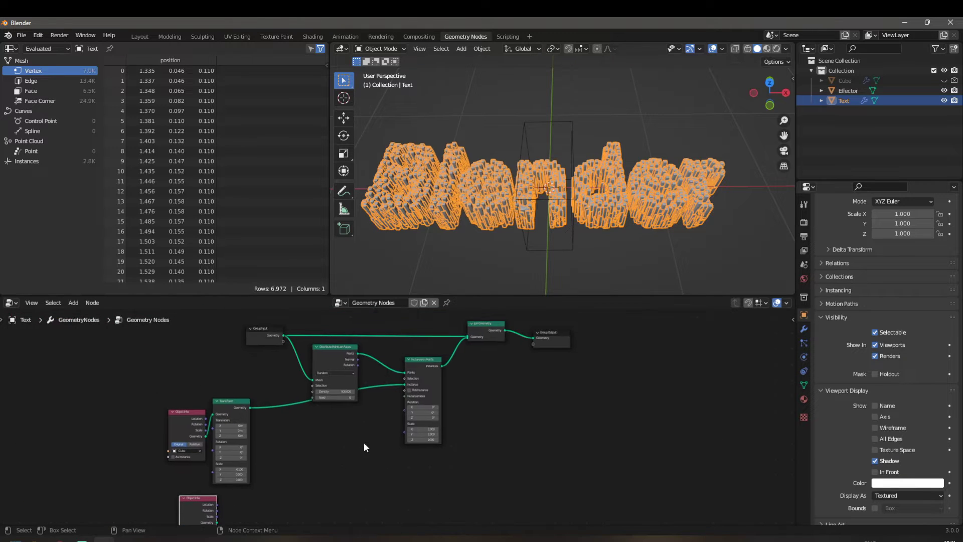
key(shift+a)
click(301, 329)
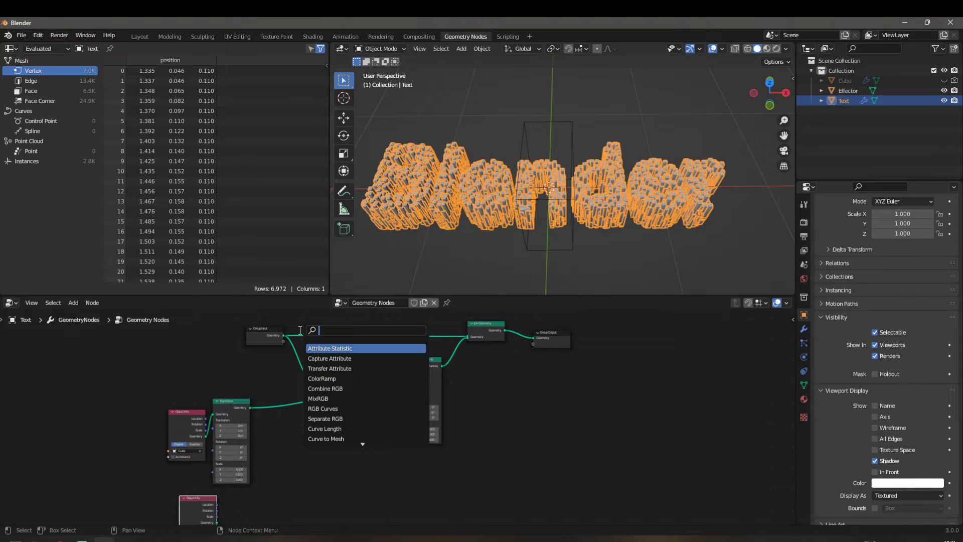
text(pro)
key(Return)
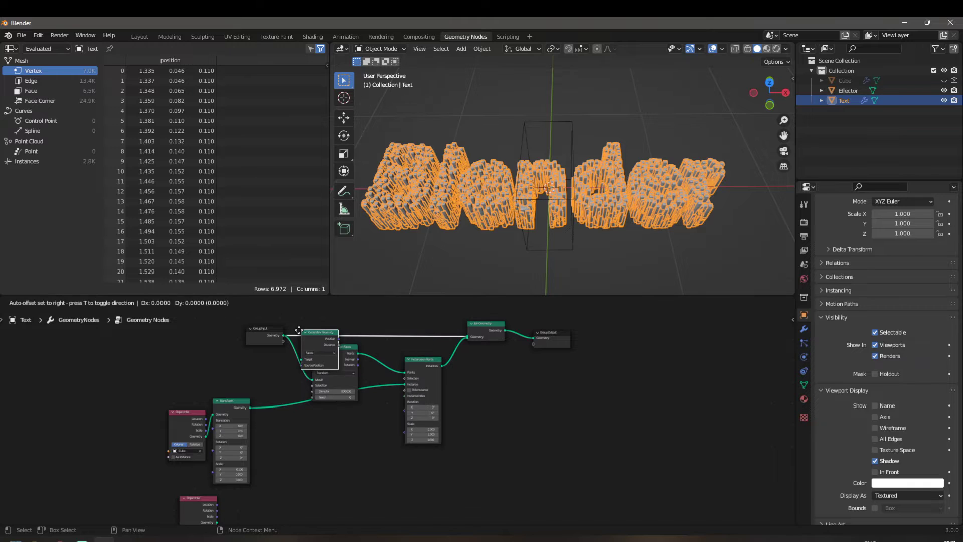
click(284, 470)
middle_drag(284, 469, 310, 432)
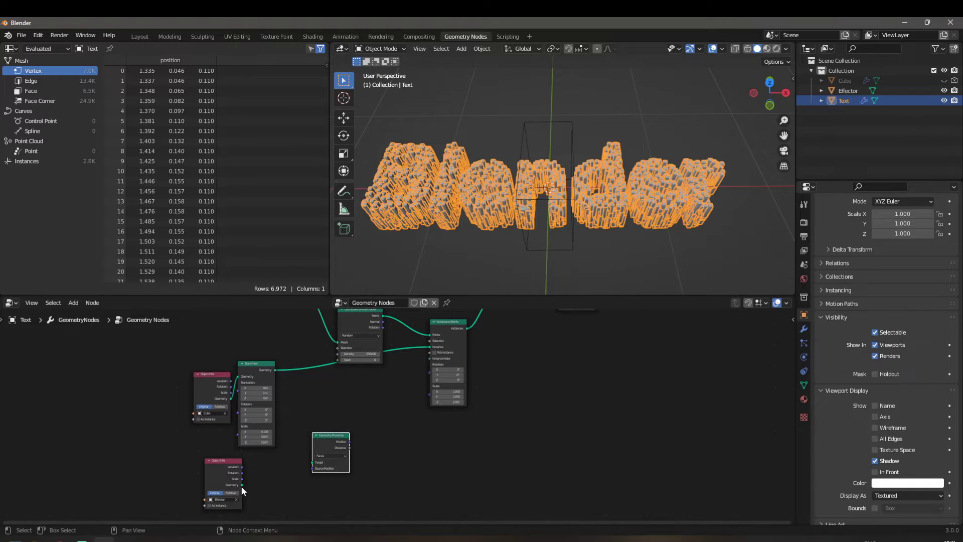
Connect the Effector geometry to the Geometry Proximity target and its Distance output to the Instance on Points scale.
drag(241, 485, 429, 392)
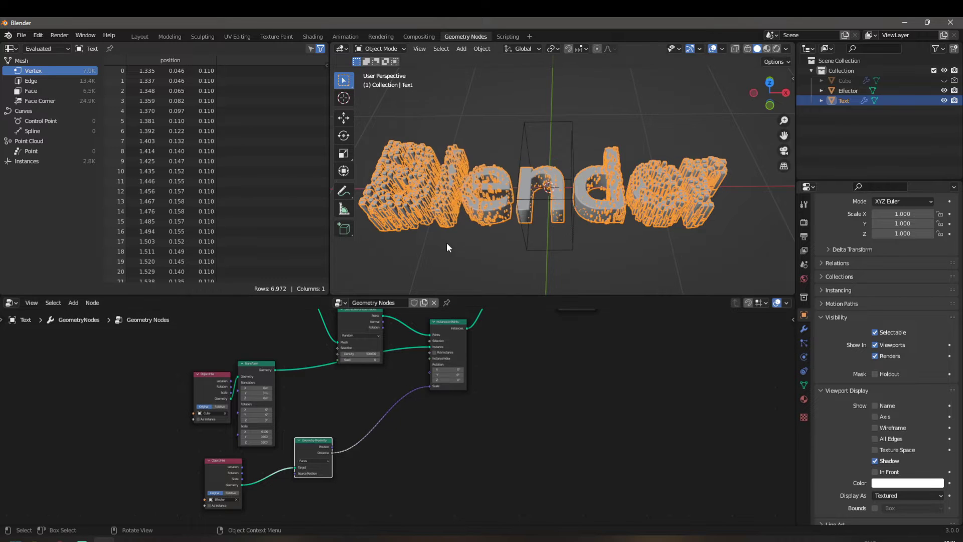
click(446, 242)
mouse_move(459, 254)
middle_down()
mouse_move(479, 263)
mouse_move(467, 259)
middle_up()
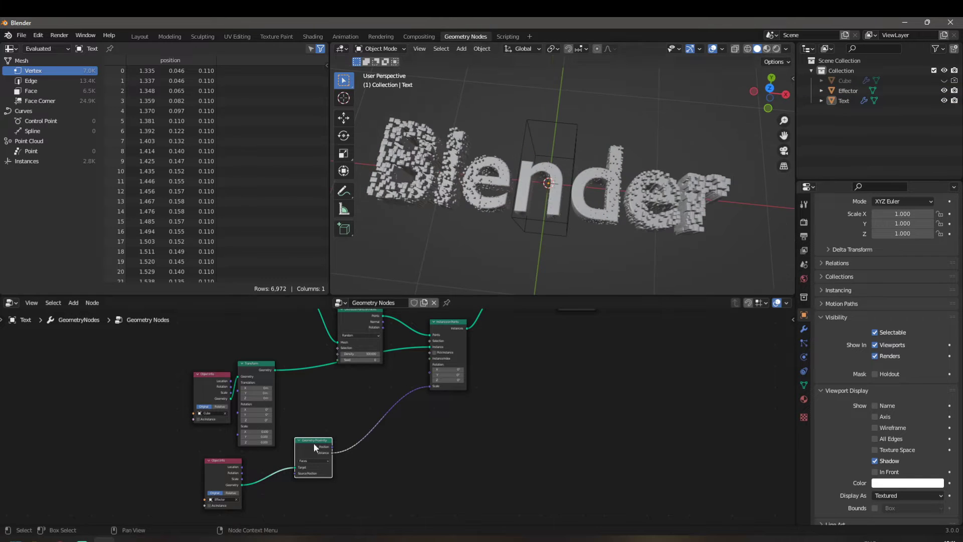
middle_drag(312, 504, 368, 469)
scroll(340, 455, up, 4)
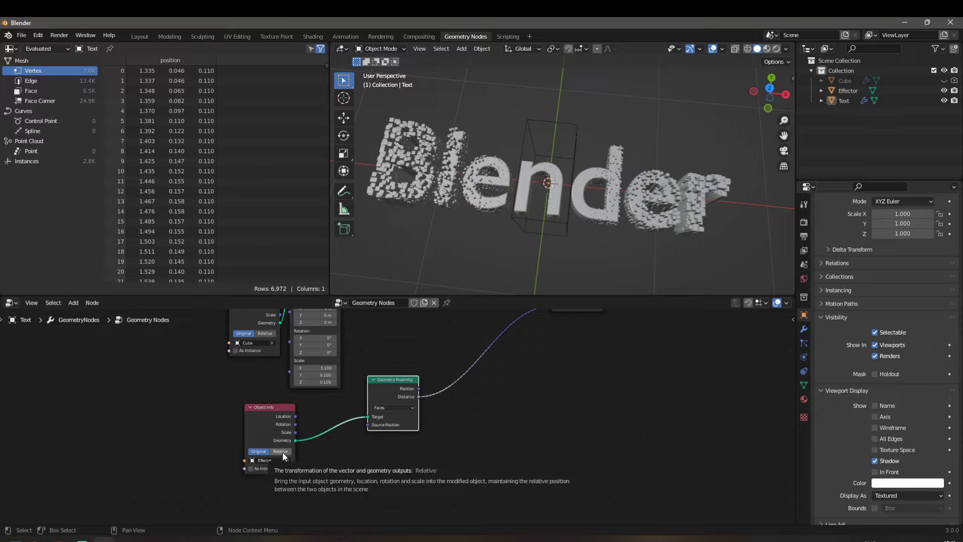
Try moving the Effector box from the "n" toward the first letters of the text, and cancel the move.
click(550, 219)
key(g)
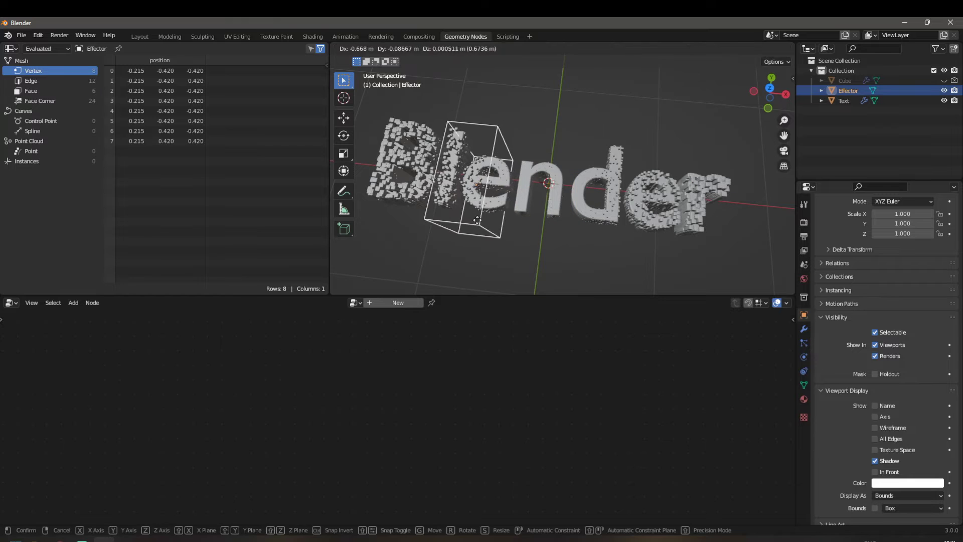
key(Escape)
Switch the Effector's Object Info node in the text's node tree from Original to Relative, nudging the node slightly upward.
click(584, 198)
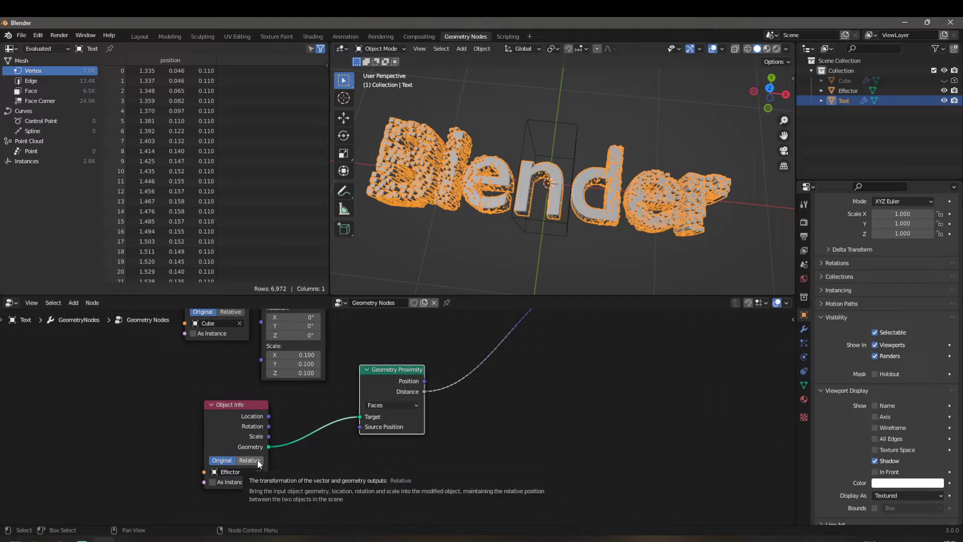
drag(231, 420, 235, 413)
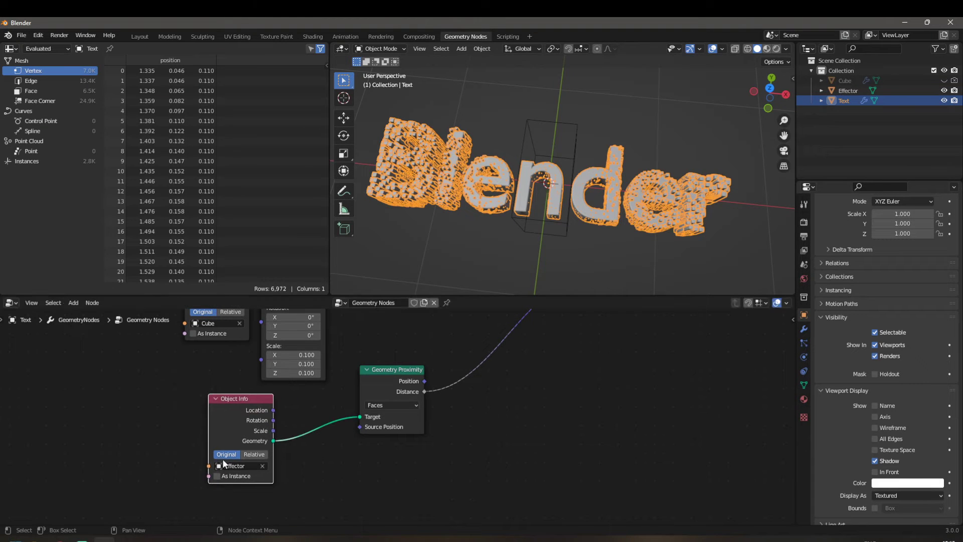
click(255, 454)
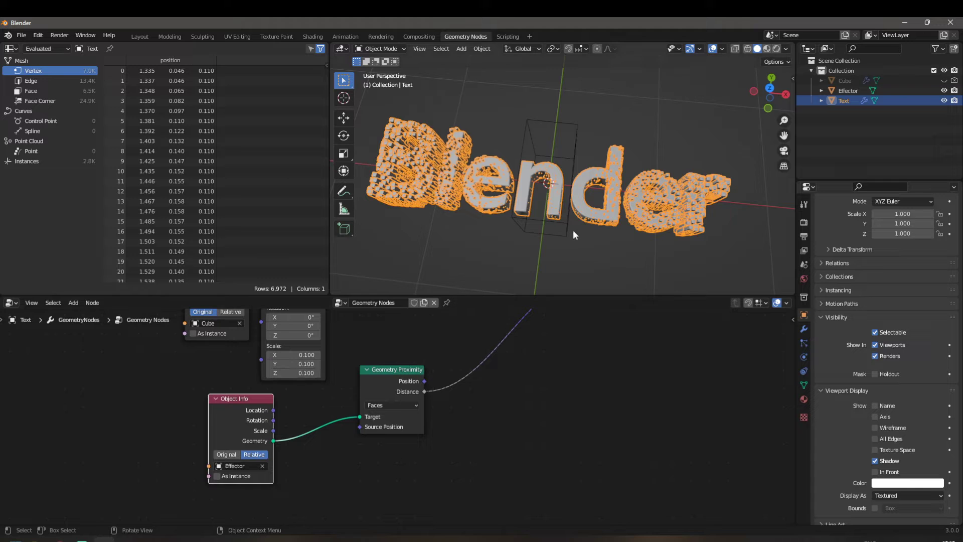
Try moving the Effector box over the "d" to test its influence, and return it to the "n".
click(564, 220)
key(g)
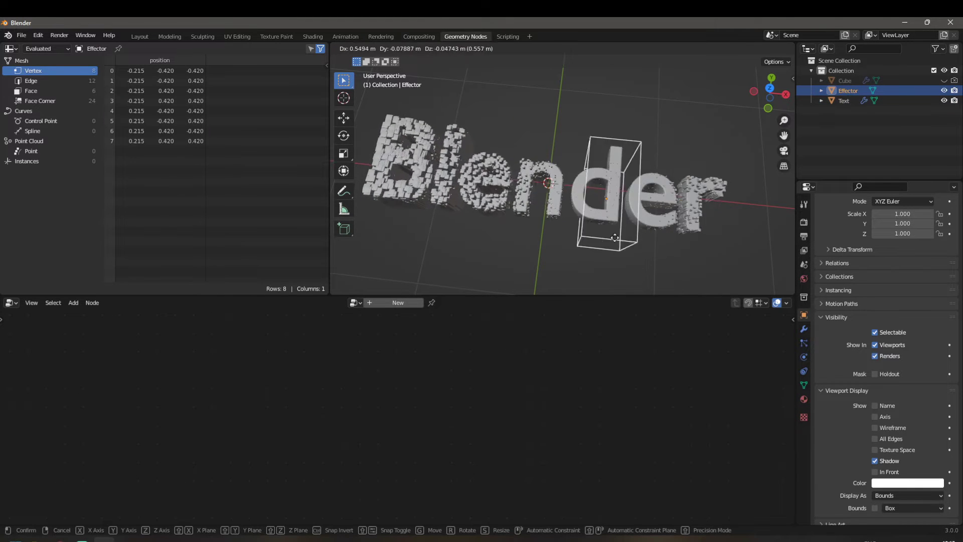
click(574, 221)
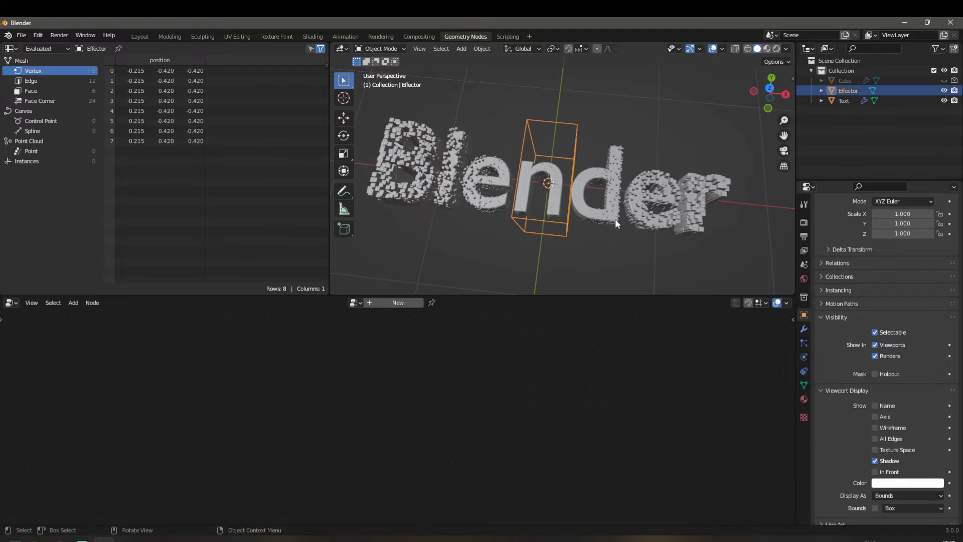
Add a Map Range node to the text's tree between the Geometry Proximity distance and the Instance on Points scale.
middle_drag(554, 222, 546, 186)
click(465, 186)
scroll(425, 261, up, 3)
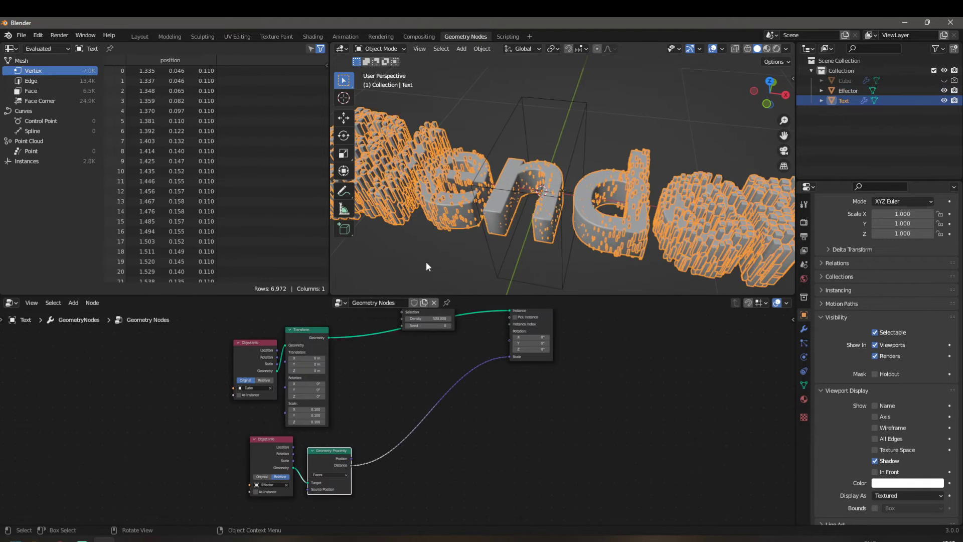
middle_drag(425, 261, 466, 289)
key(shift+a)
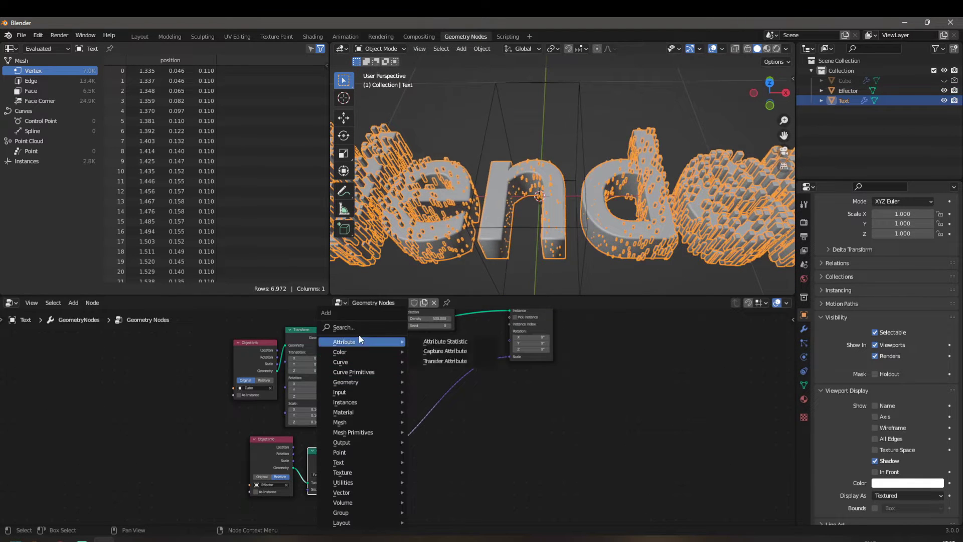
click(360, 332)
text(map)
key(Return)
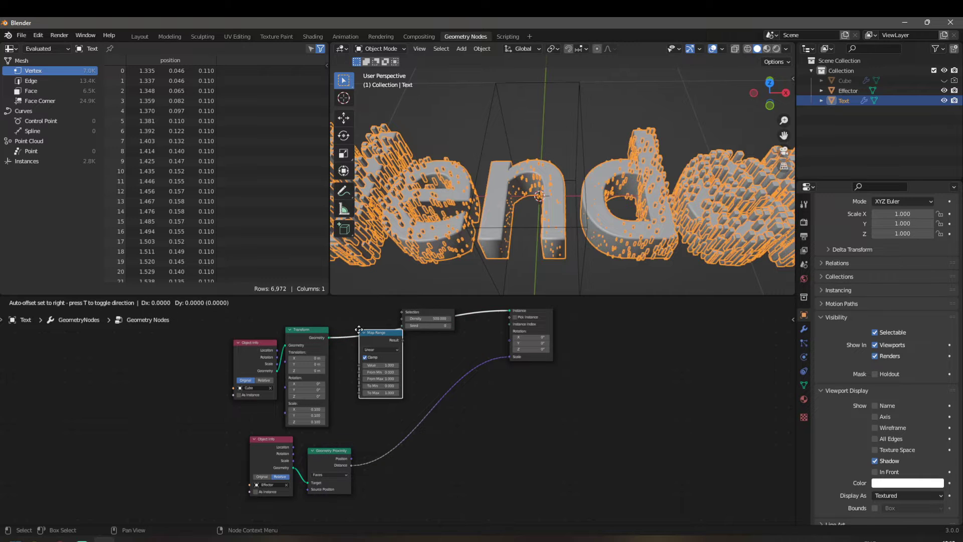
click(378, 432)
Invert the Map Range output by setting To Min to 1 and To Max to 0.
scroll(455, 464, up, 3)
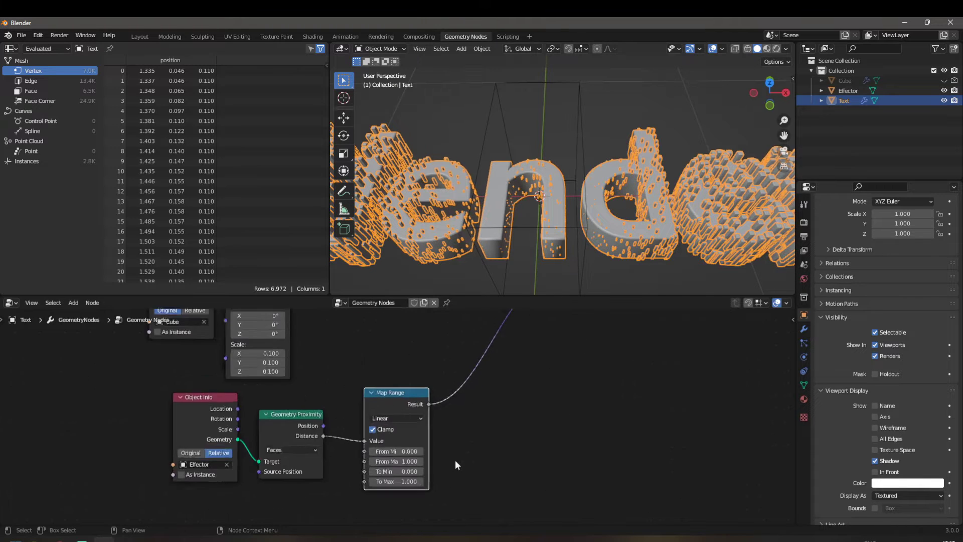
scroll(456, 459, up, 2)
click(398, 472)
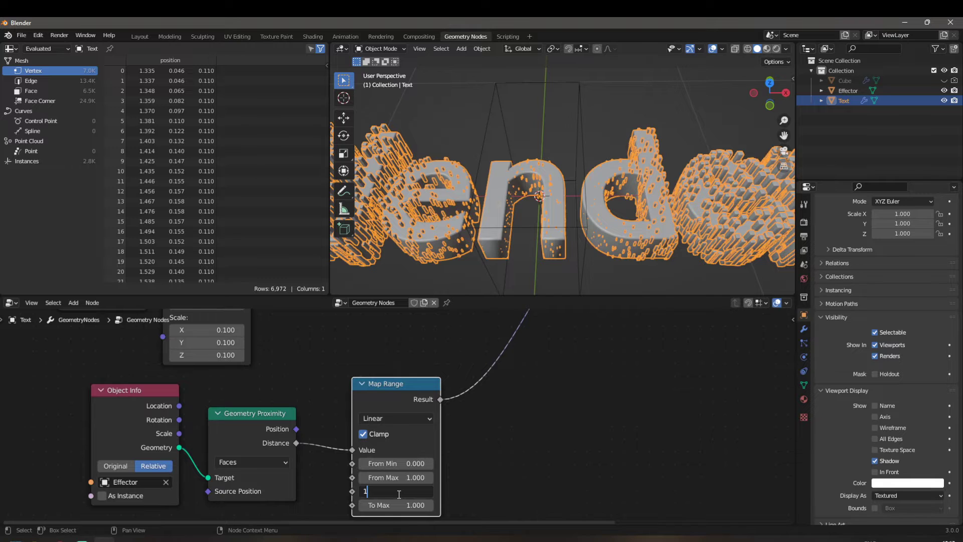
text(1)
key(Return)
click(407, 510)
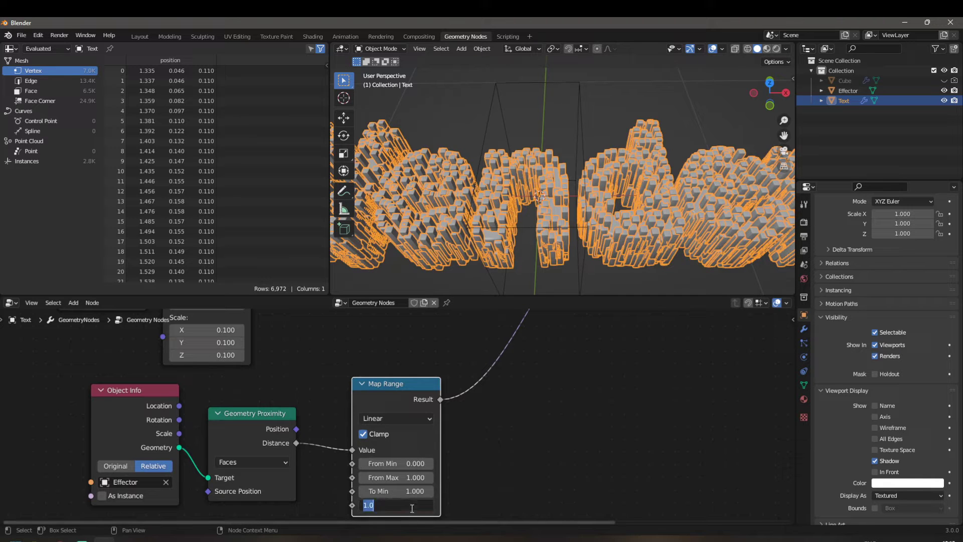
text(0)
key(Return)
Test the inverted falloff by trial-moving the Effector box along the text.
click(557, 235)
middle_drag(557, 235, 609, 257)
click(561, 227)
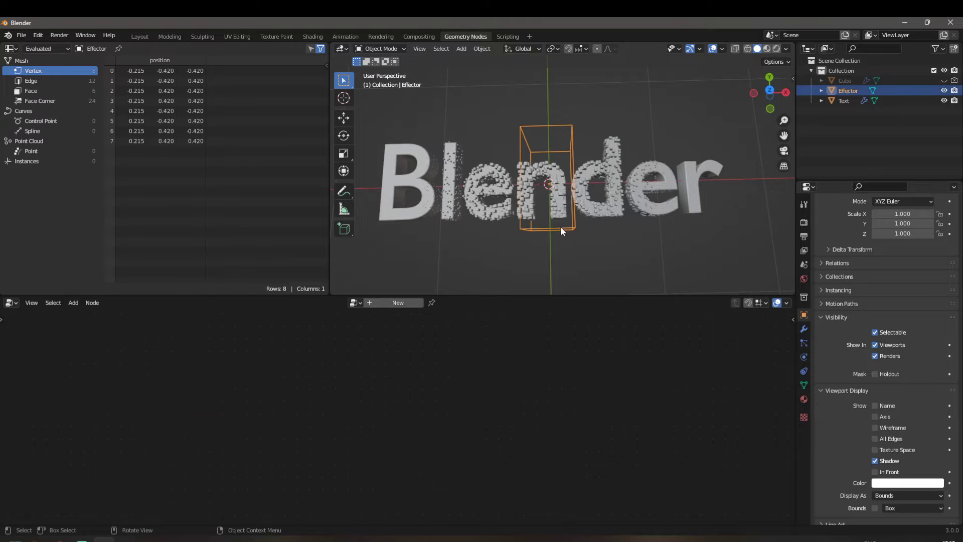
key(g)
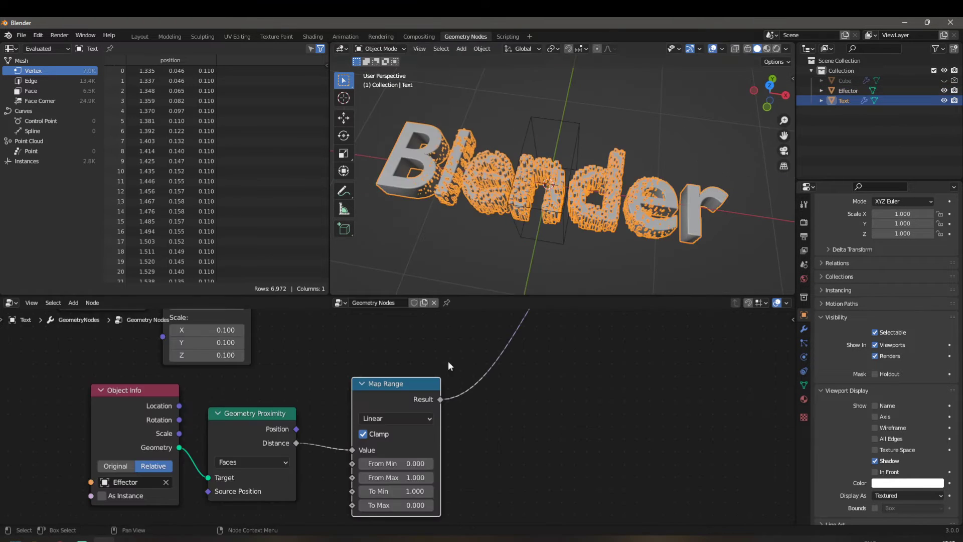
Set the Density of the Distribute Points on Faces node to 1000 and inspect the denser columns on the text.
middle_drag(327, 367, 382, 462)
middle_drag(358, 403, 368, 459)
scroll(394, 417, down, 8)
middle_drag(414, 381, 373, 448)
scroll(381, 446, up, 2)
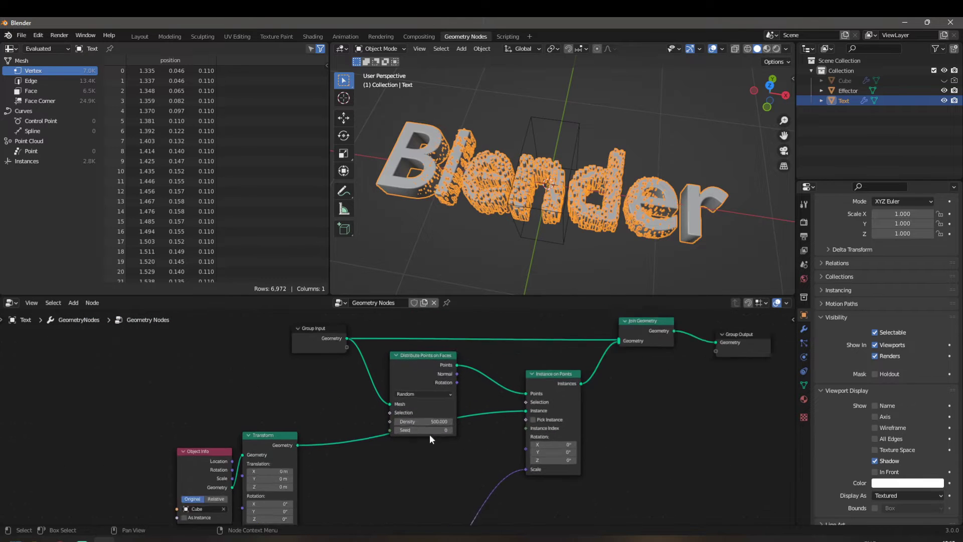
scroll(429, 435, up, 1)
double_click(431, 421)
text(1000)
key(Return)
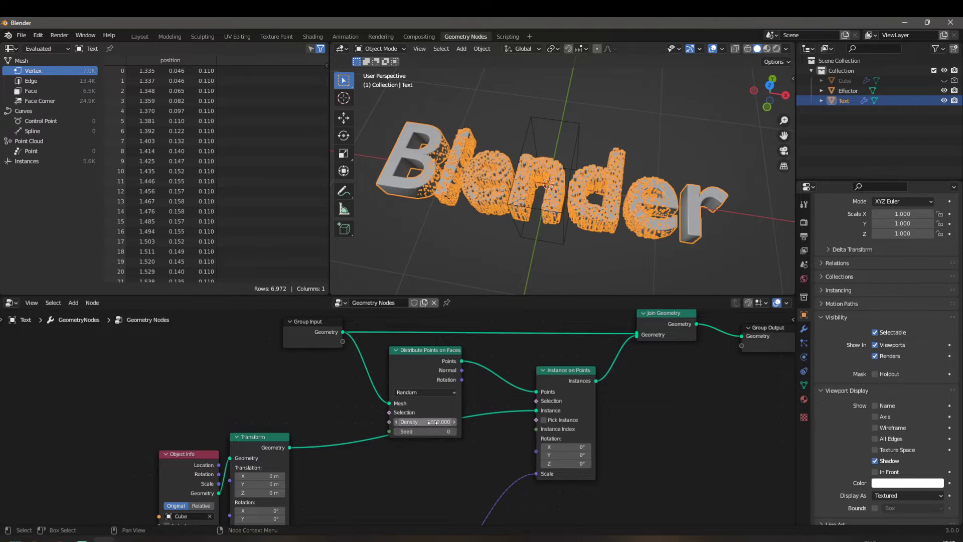
scroll(410, 252, up, 5)
middle_drag(410, 252, 514, 60)
scroll(624, 435, down, 3)
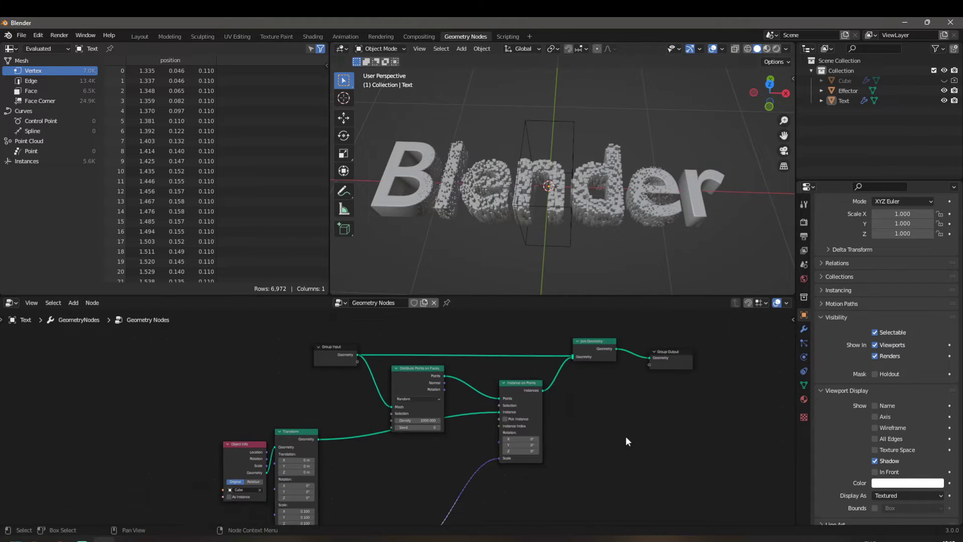
click(419, 387)
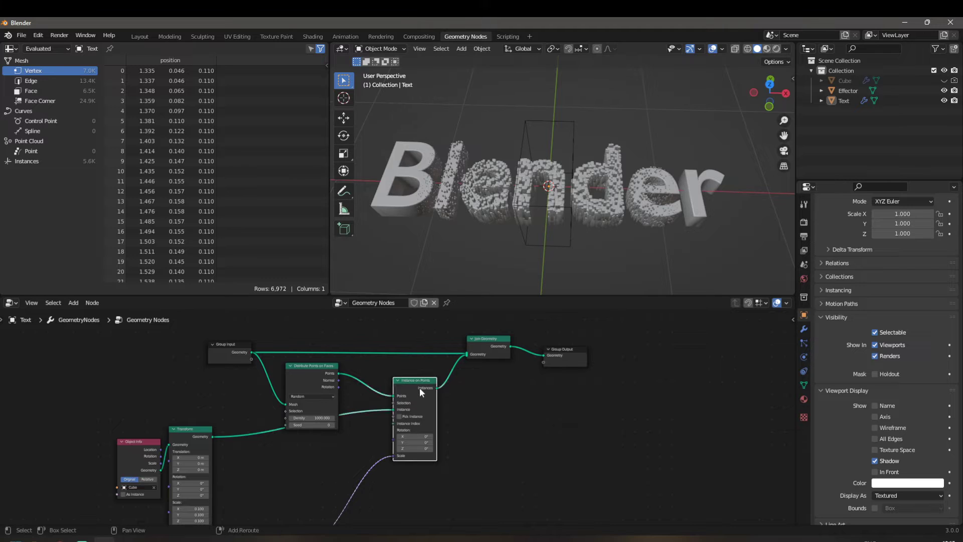
key(shift+d)
click(554, 413)
key(x)
Add a Scale Instances node between Instance on Points and Join Geometry.
key(shift+a)
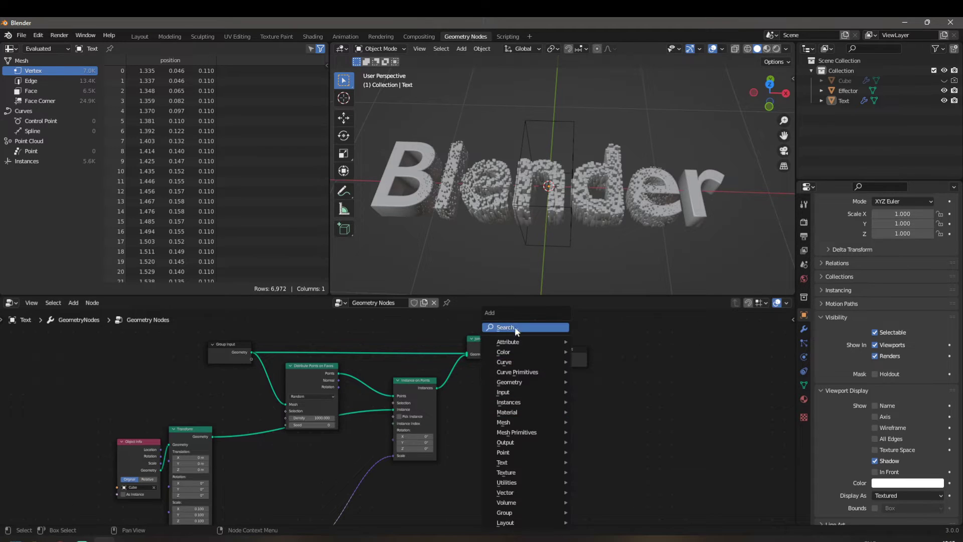
click(510, 327)
text(ca)
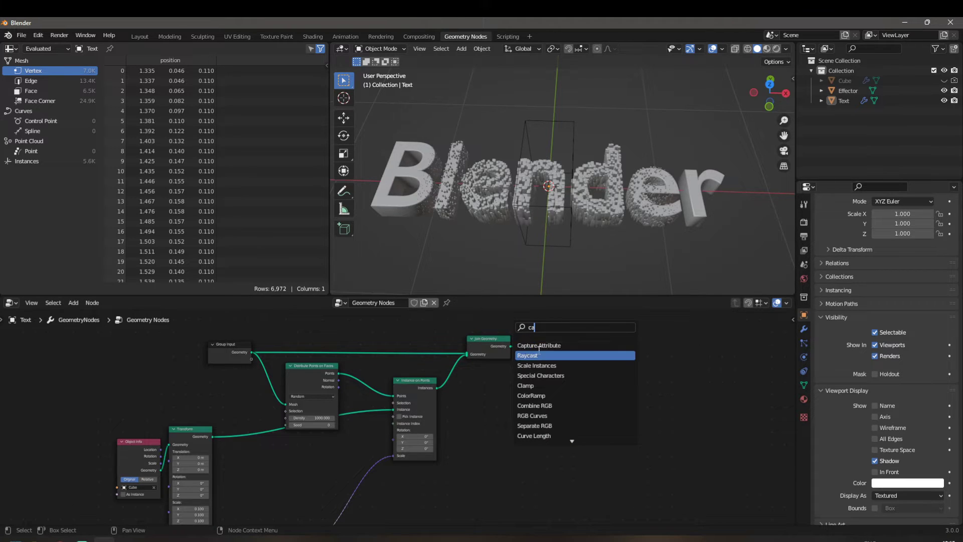
key(BackSpace)
key(BackSpace)
text(sca)
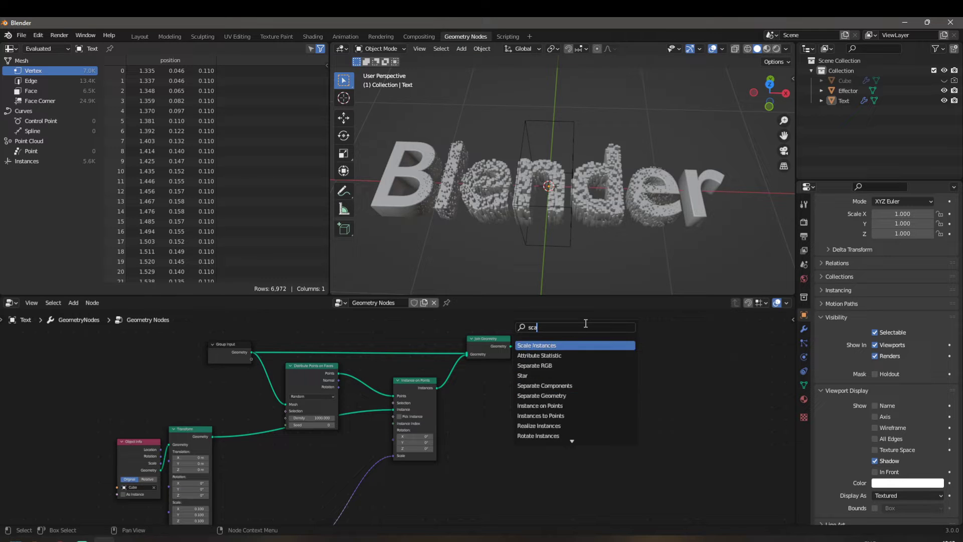
key(Return)
click(513, 361)
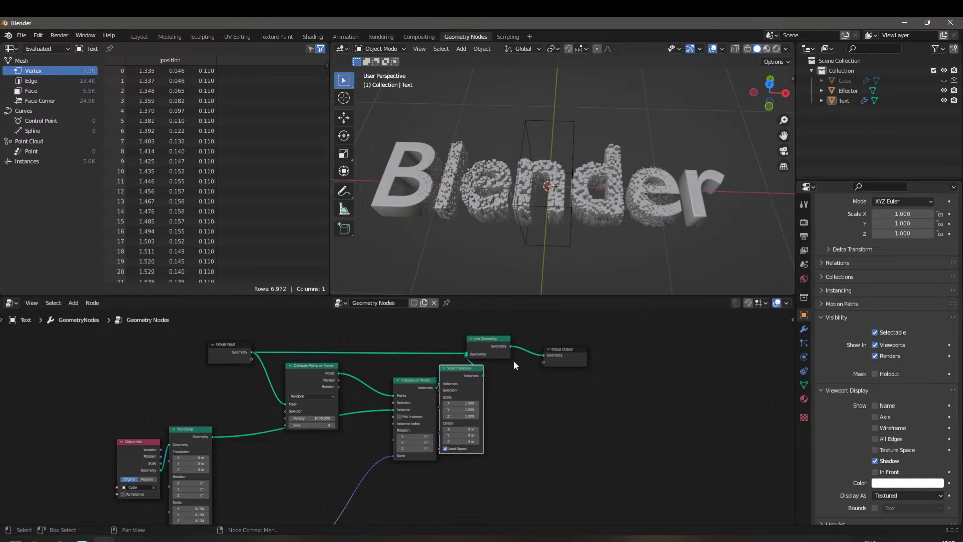
Move the Map Range node up beside the column's Transform node.
scroll(443, 458, up, 4)
middle_drag(379, 516, 393, 454)
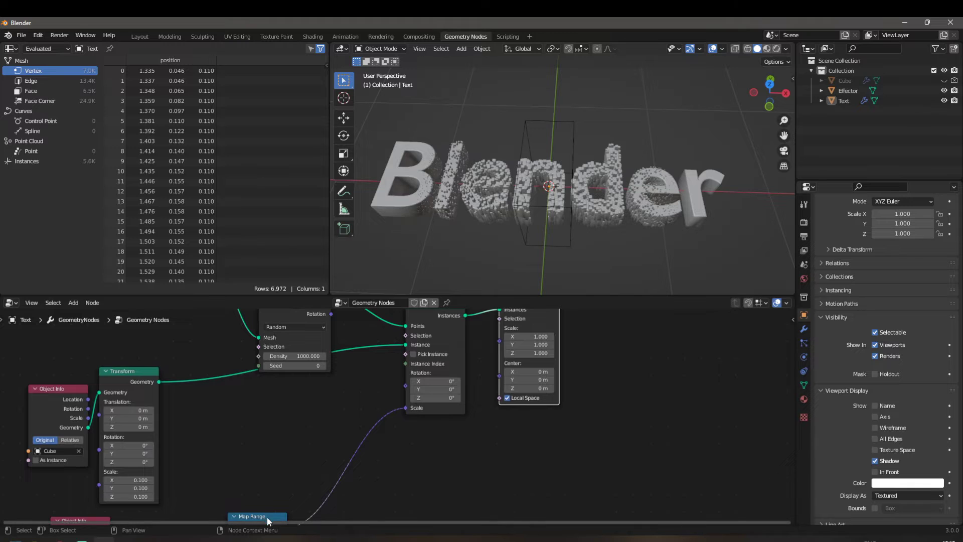
drag(272, 518, 248, 462)
middle_drag(495, 442, 438, 435)
scroll(429, 493, down, 1)
scroll(429, 493, down, 1)
Add a Random Value node below Instance on Points and connect its Value output to the Scale Instances scale.
key(shift+a)
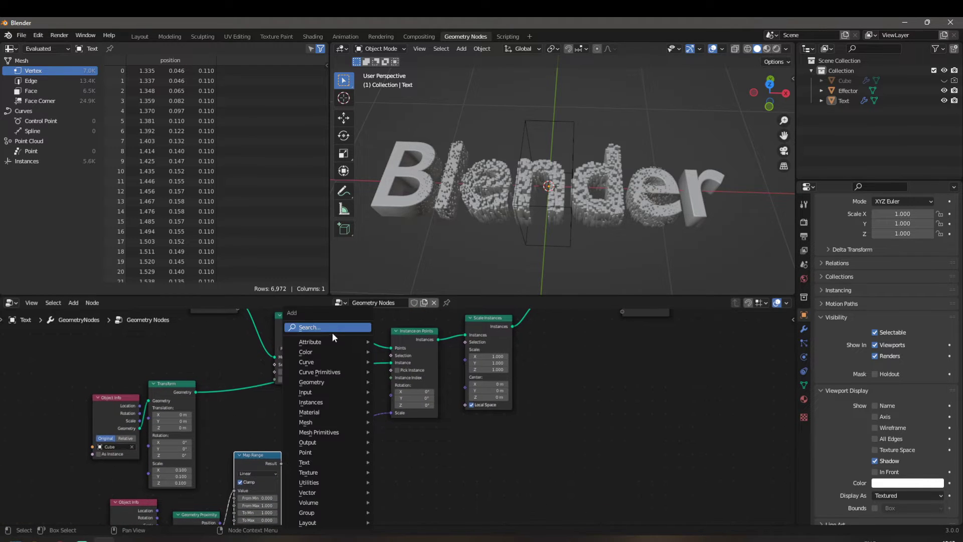
click(331, 326)
text(ranbo)
key(BackSpace)
key(BackSpace)
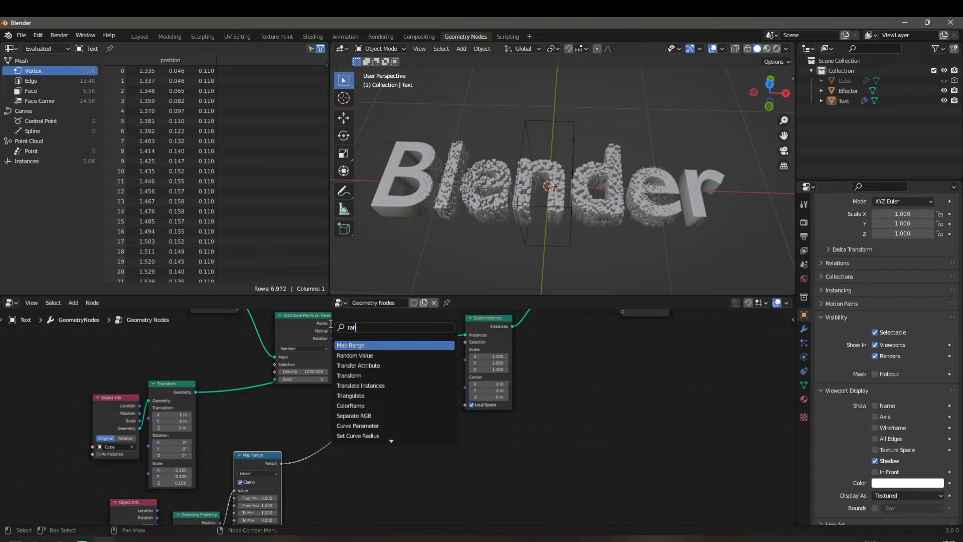
text(d)
key(Return)
drag(441, 442, 467, 359)
Change the Random Value data type to Vector and connect its output to the Scale input of Scale Instances.
middle_drag(530, 230, 513, 226)
scroll(477, 452, up, 4)
middle_drag(479, 469, 471, 428)
click(407, 423)
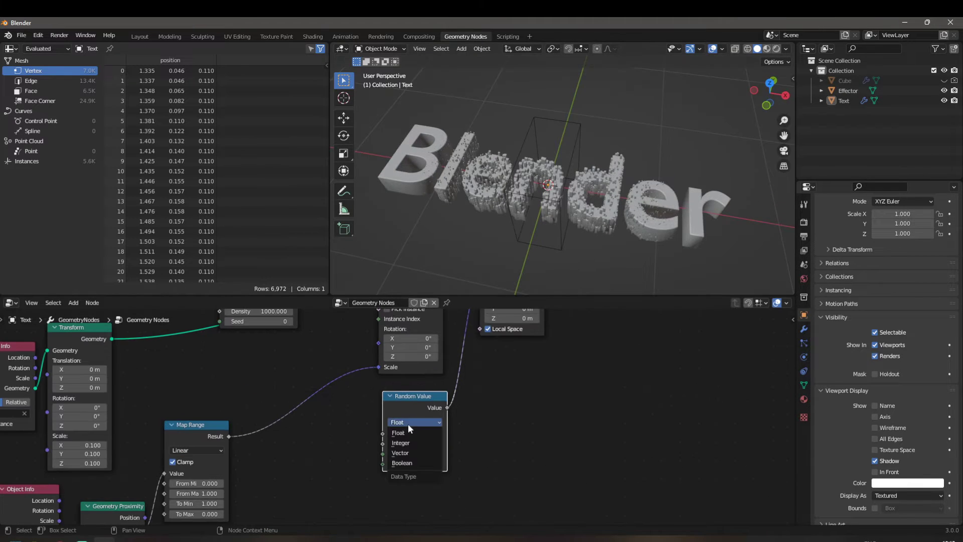
click(400, 452)
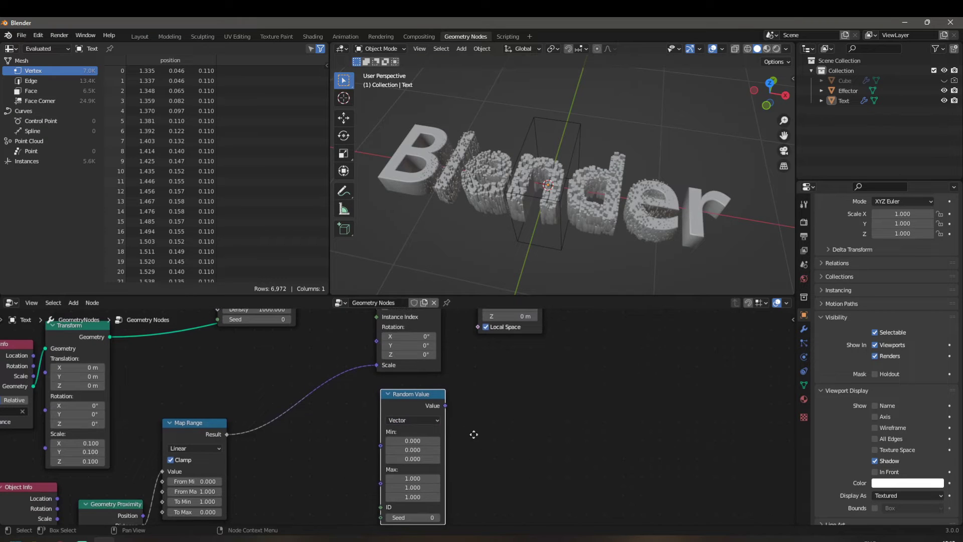
drag(447, 407, 473, 361)
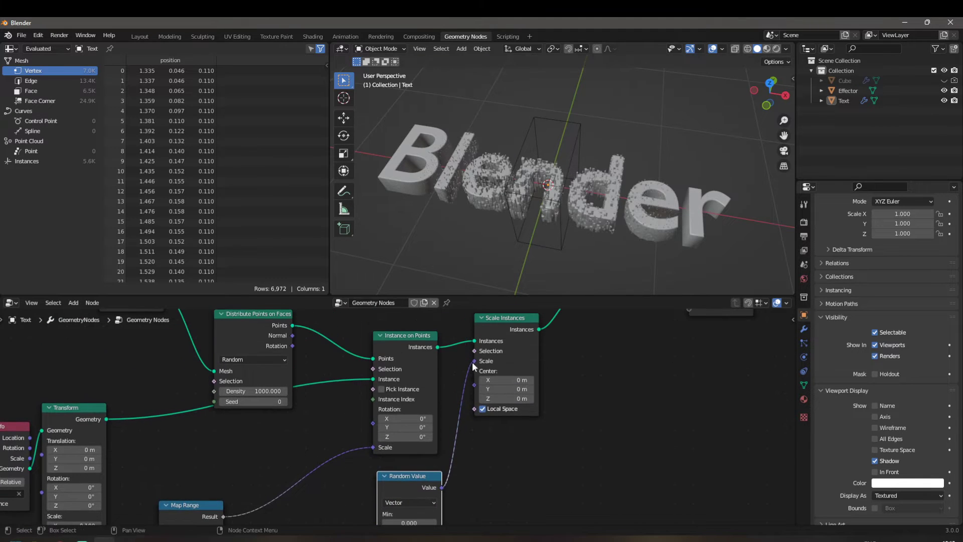
Set the first two Min components of the Random Value node to 1, leaving only the Z scale random.
middle_drag(475, 463, 477, 404)
scroll(484, 232, up, 4)
scroll(473, 211, down, 1)
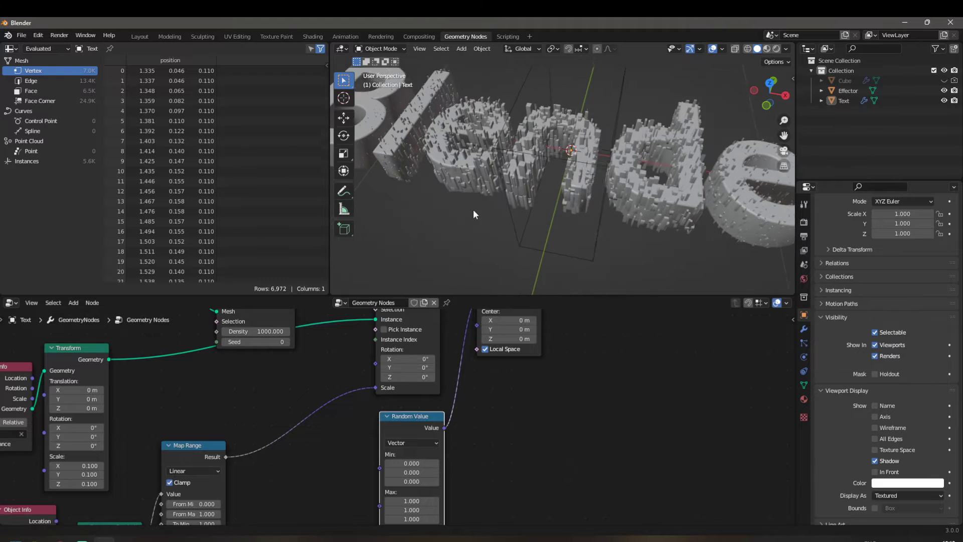
middle_drag(512, 486, 539, 413)
scroll(539, 414, up, 3)
drag(408, 386, 408, 397)
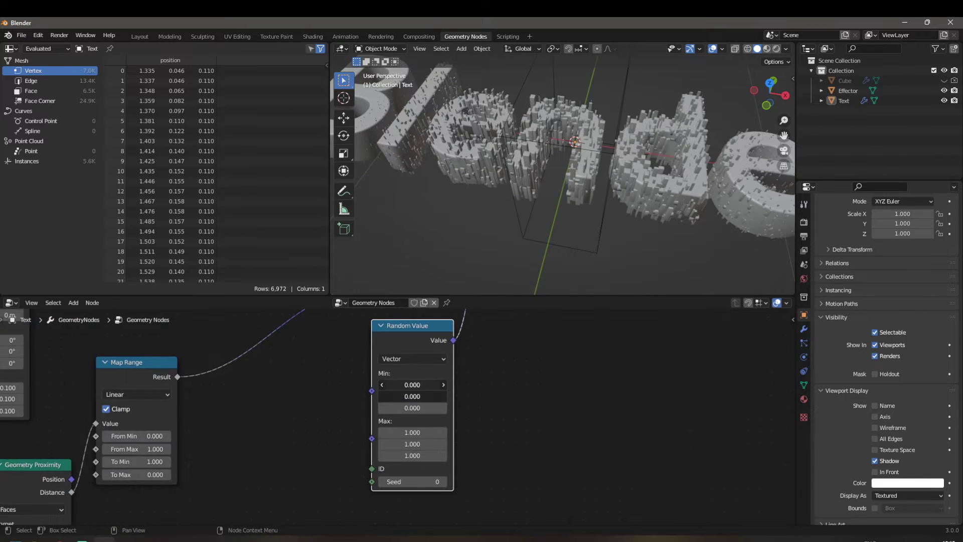
key(Return)
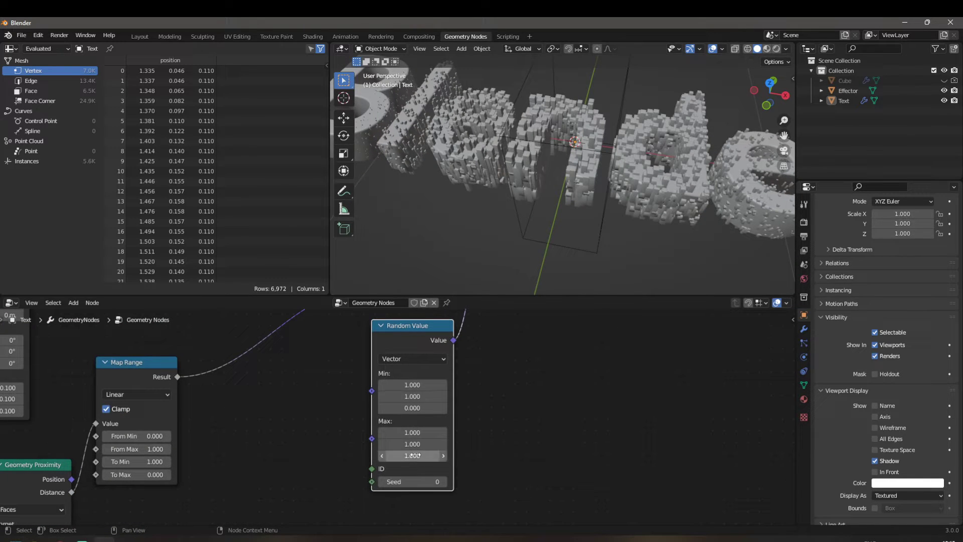
Set the Z component of the Random Value node's Max to 3.
scroll(426, 401, down, 2)
mouse_move(469, 409)
middle_down()
mouse_move(468, 434)
mouse_move(475, 404)
middle_up()
scroll(507, 210, up, 3)
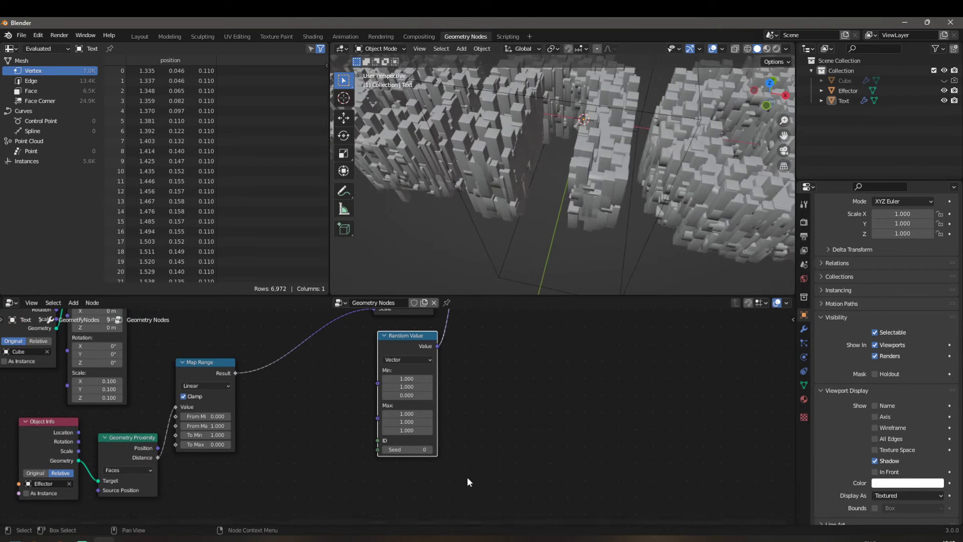
scroll(401, 421, up, 1)
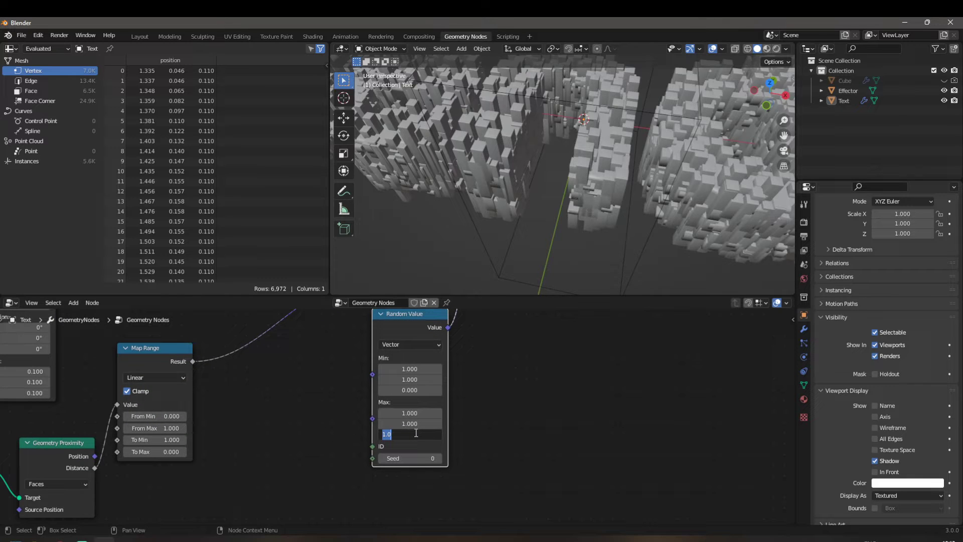
text(3)
key(Return)
Slide the Effector box across the text to test how the columns grow around it.
scroll(565, 249, down, 5)
middle_drag(565, 249, 581, 212)
scroll(576, 219, down, 3)
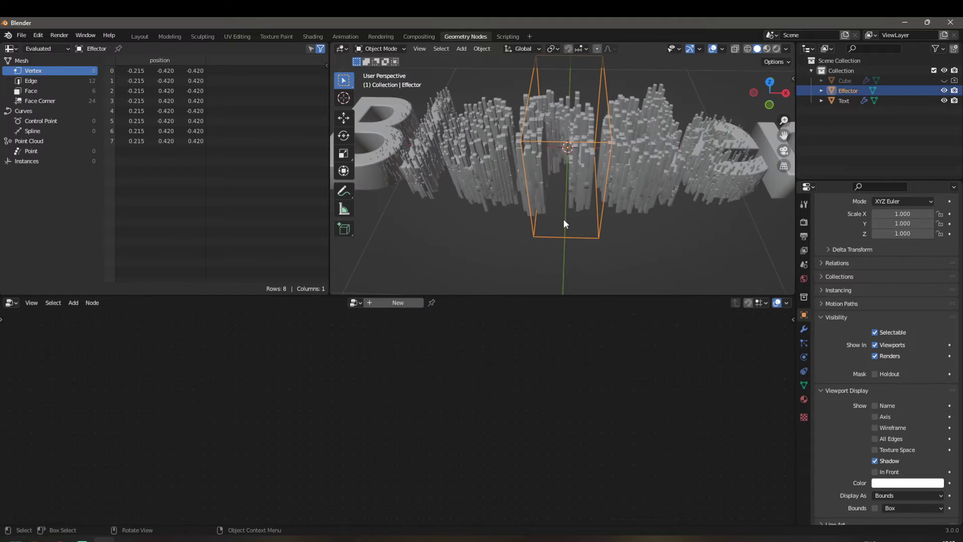
key(g)
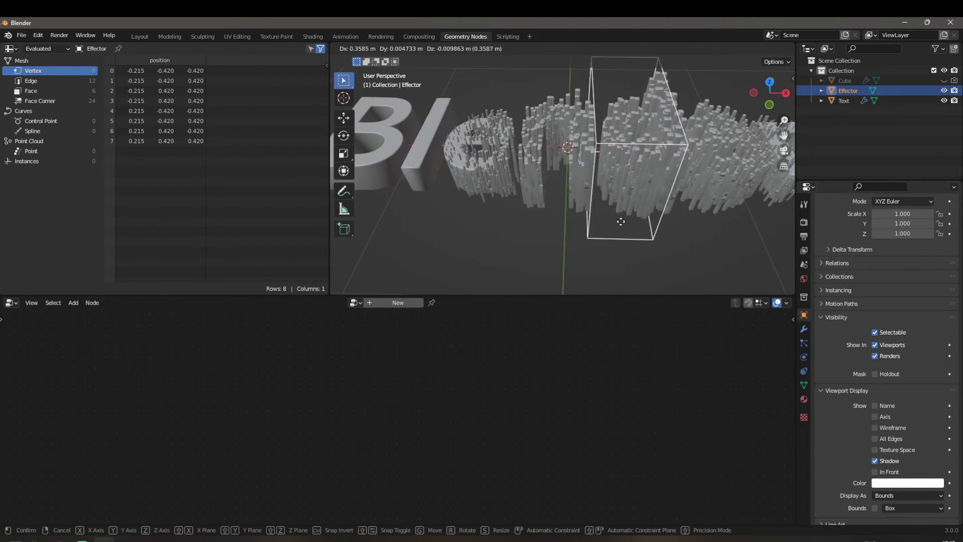
click(547, 216)
scroll(547, 217, down, 4)
middle_drag(465, 218, 461, 250)
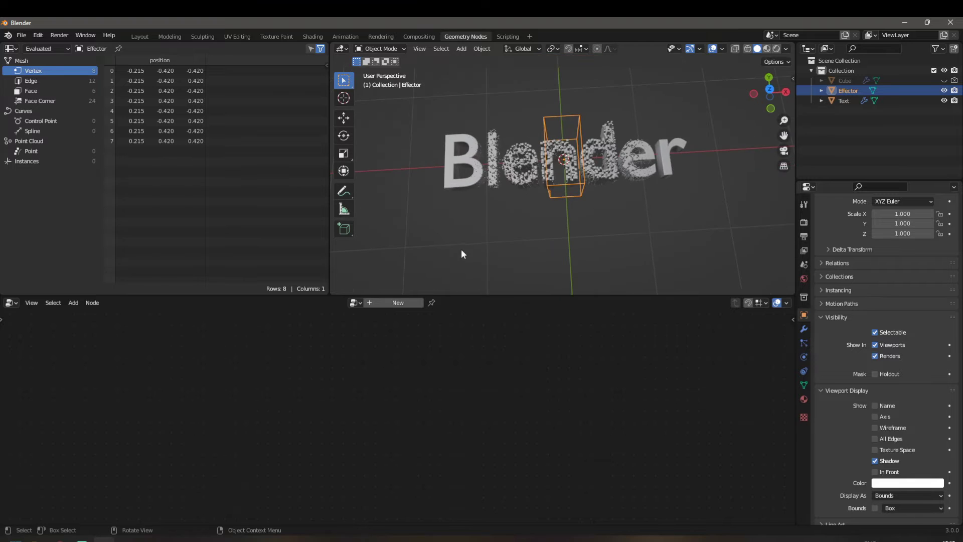
middle_drag(461, 249, 541, 230)
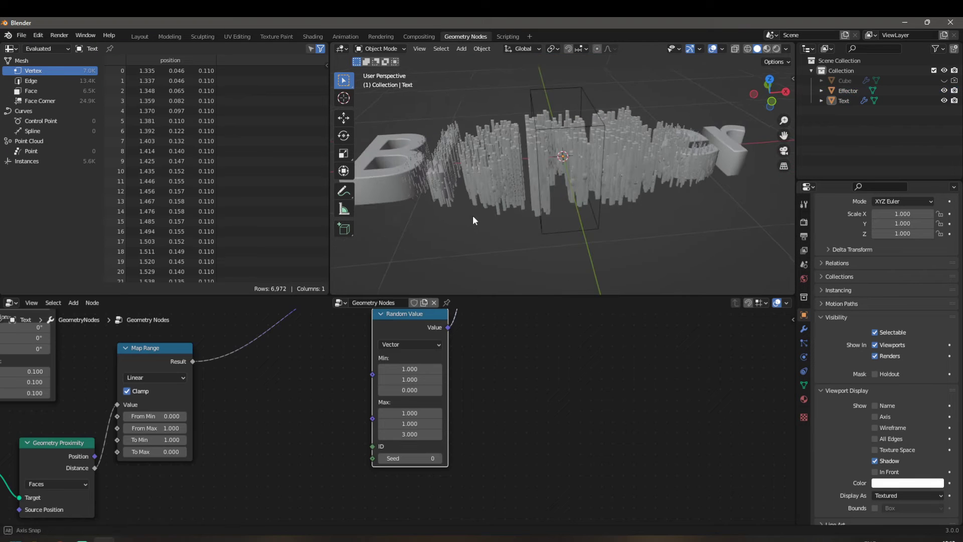
Move the Effector box along the X axis to just before the letter B.
scroll(474, 219, down, 3)
click(554, 207)
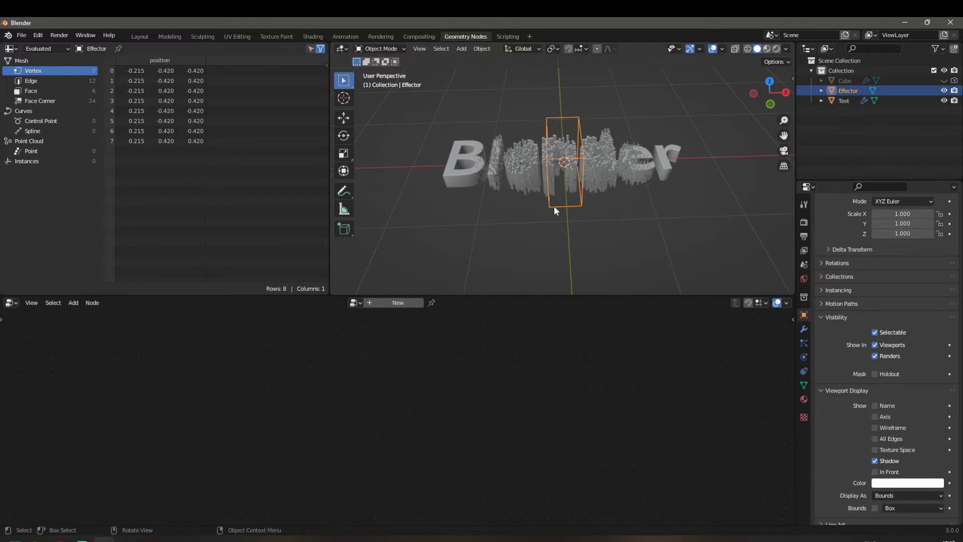
key(g)
key(x)
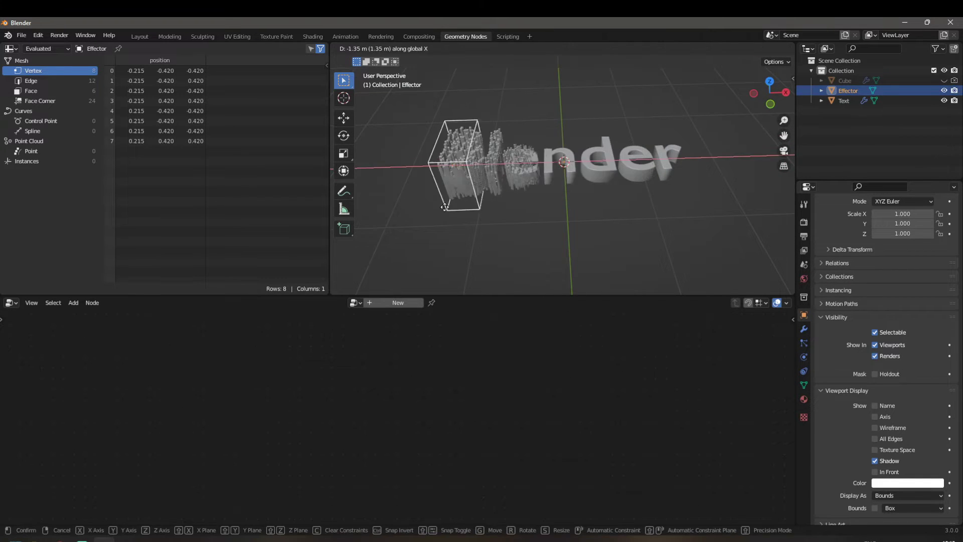
click(403, 207)
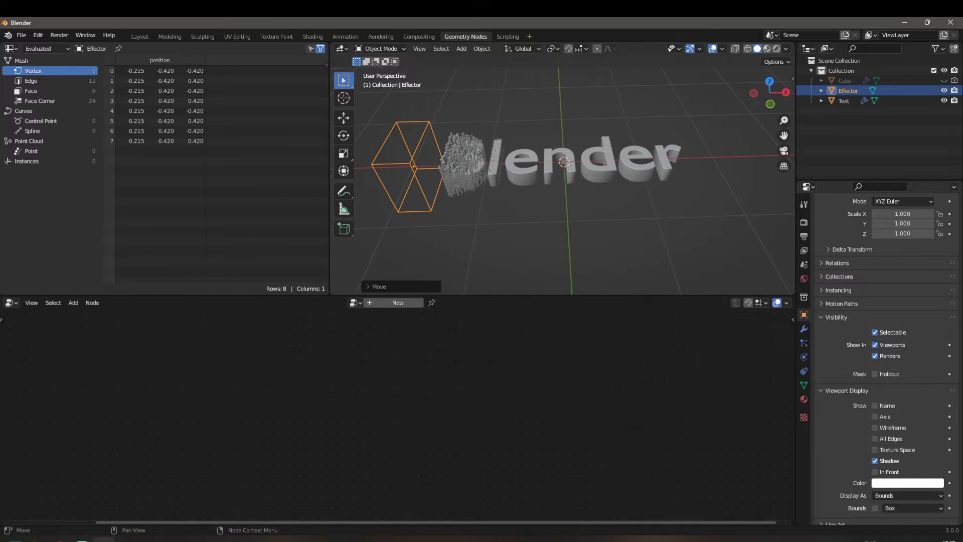
Split off a new area below the geometry node editor and make it a Timeline.
drag(3, 523, 28, 421)
key(shift+F12)
Move the Effector along X fully clear of the text's start and insert a Location keyframe at frame 1.
key(g)
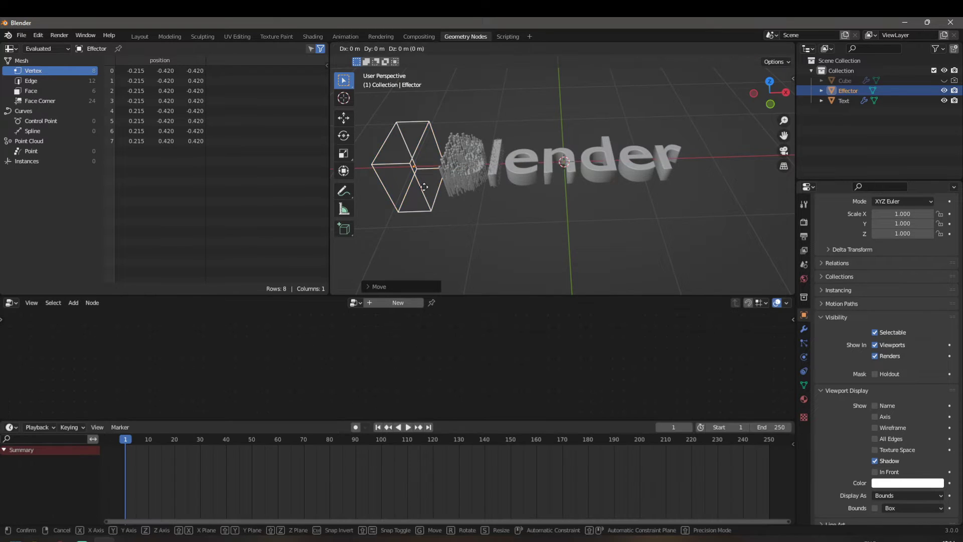
key(x)
click(374, 186)
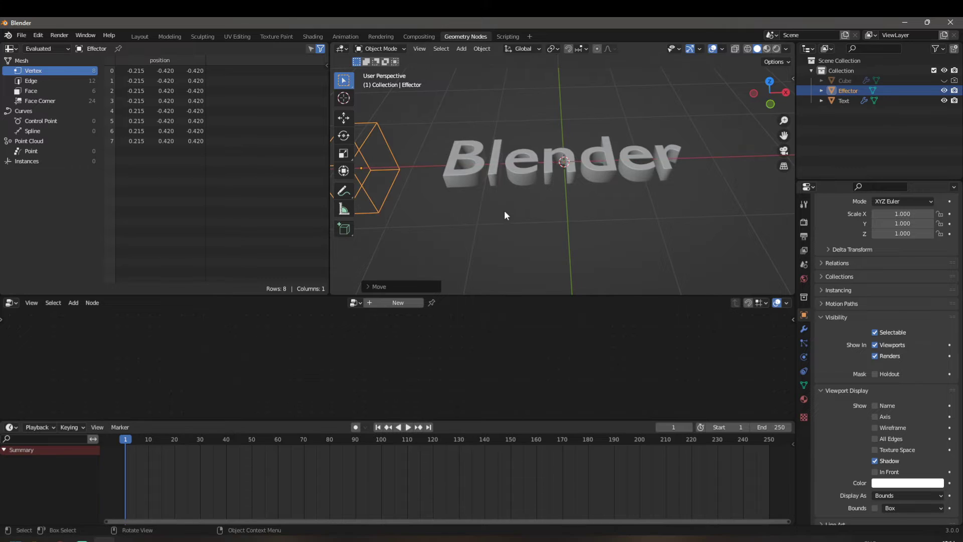
key(i)
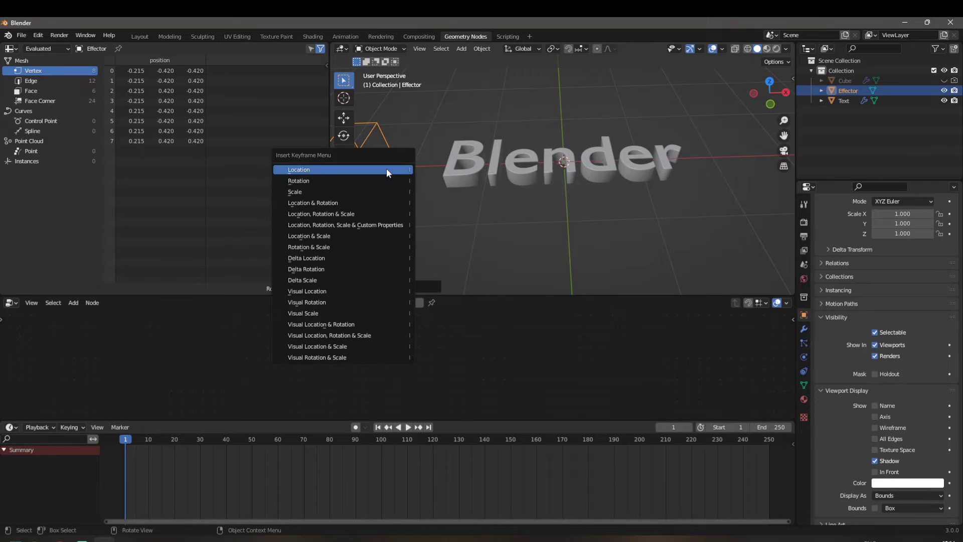
click(386, 170)
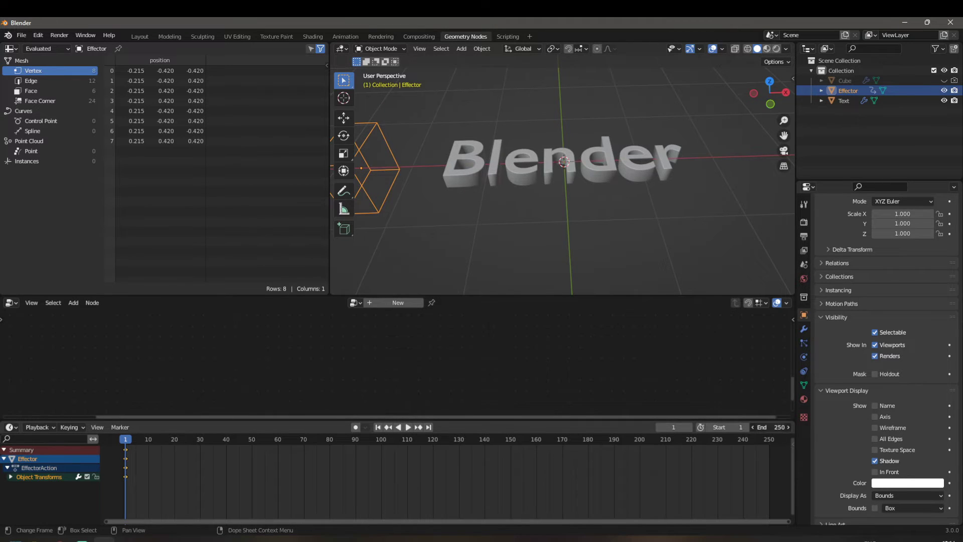
Set the animation's end frame to 200.
click(773, 427)
text(200)
key(Return)
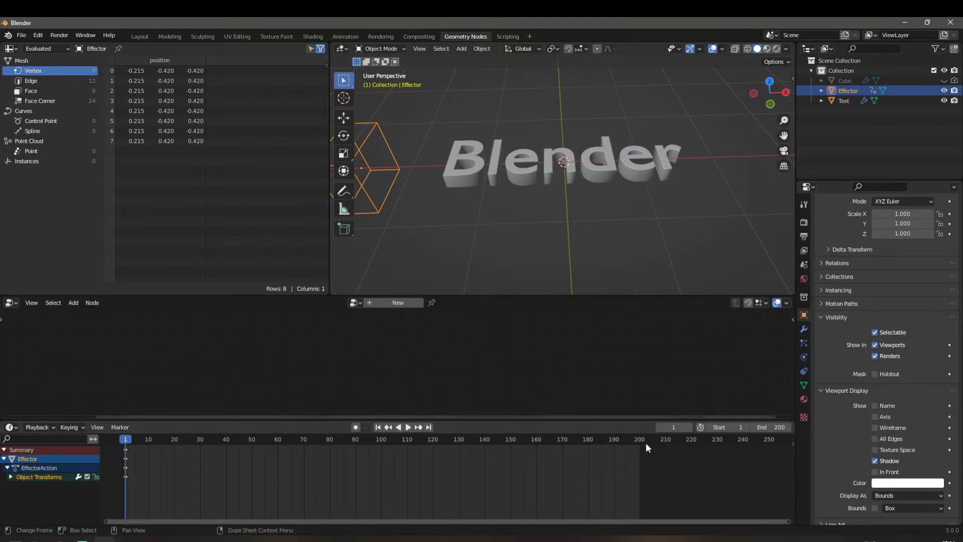
At frame 201, move the Effector along X past the end of the text and insert a Location keyframe.
drag(641, 438, 643, 442)
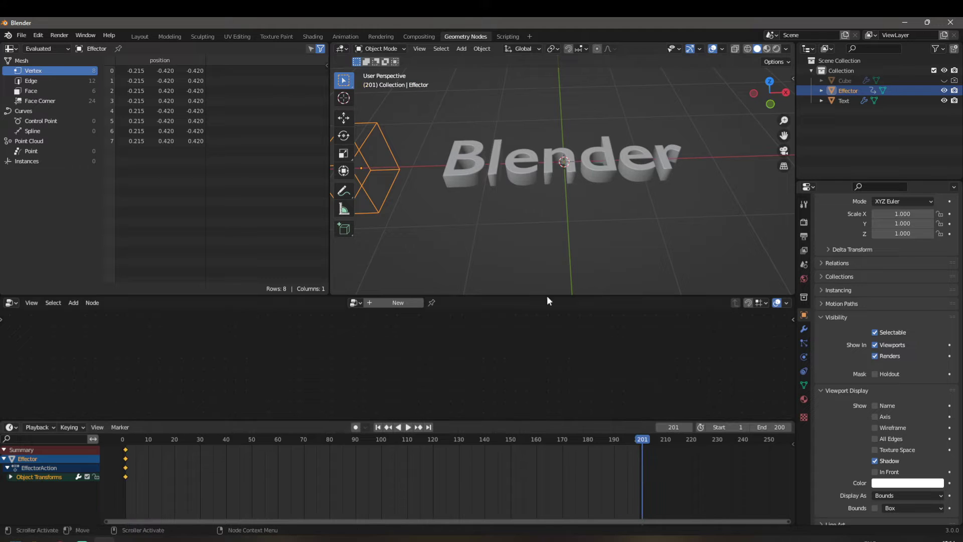
key(g)
key(x)
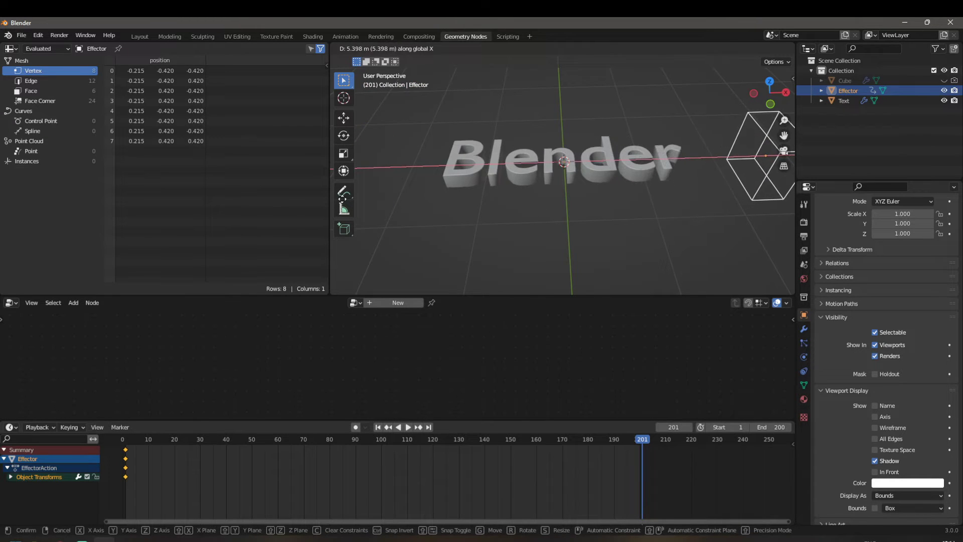
click(361, 209)
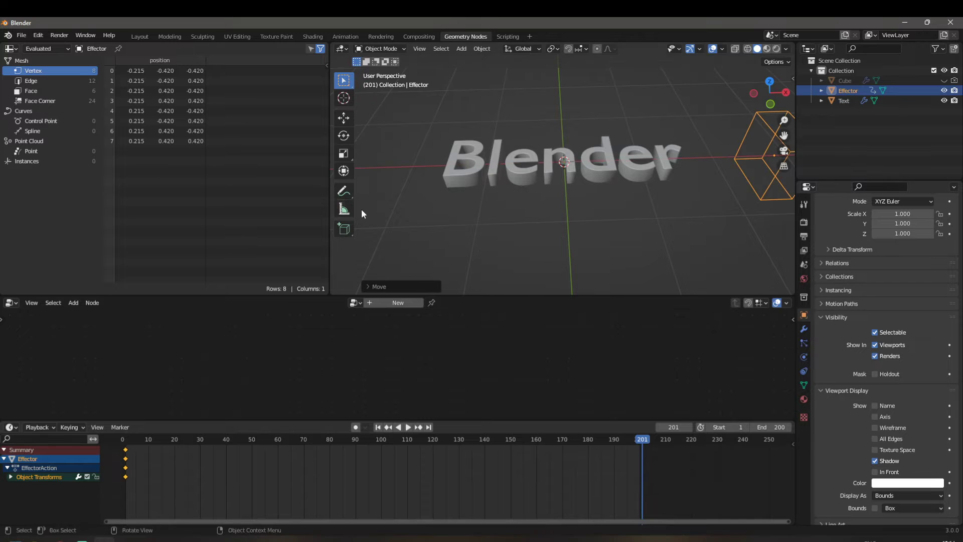
key(i)
click(573, 232)
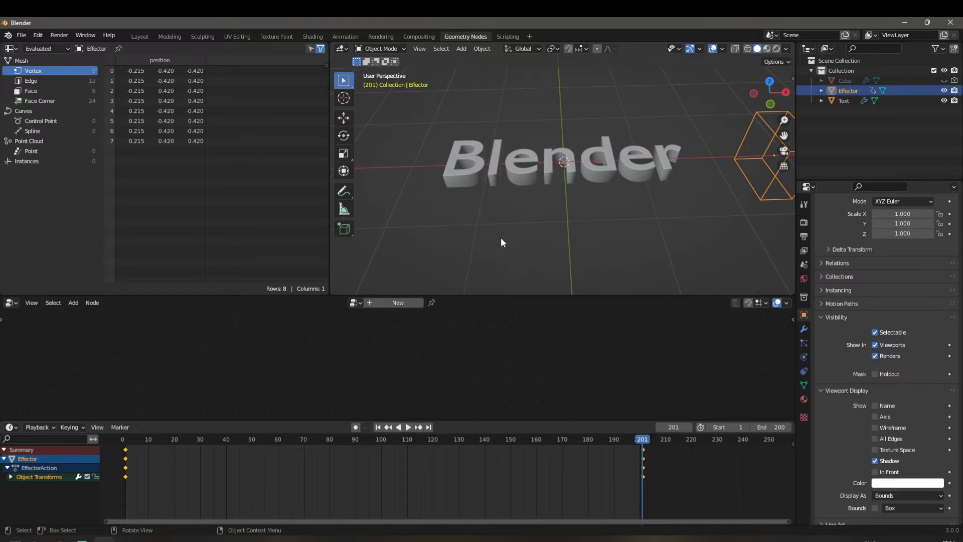
Deselect the Effector and play the animation to review the columns as the box passes through the text.
click(500, 238)
key(space)
middle_drag(498, 239, 484, 272)
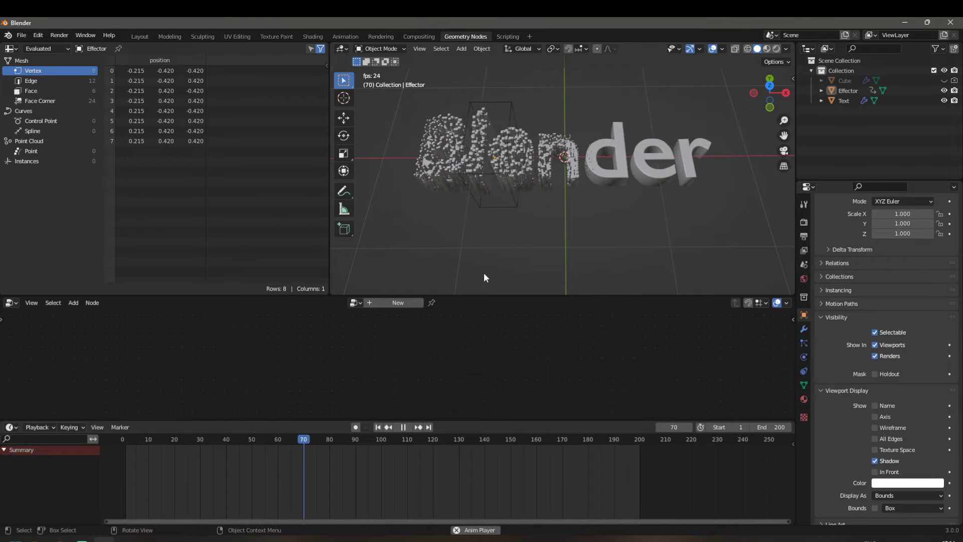
key(space)
key(shift)
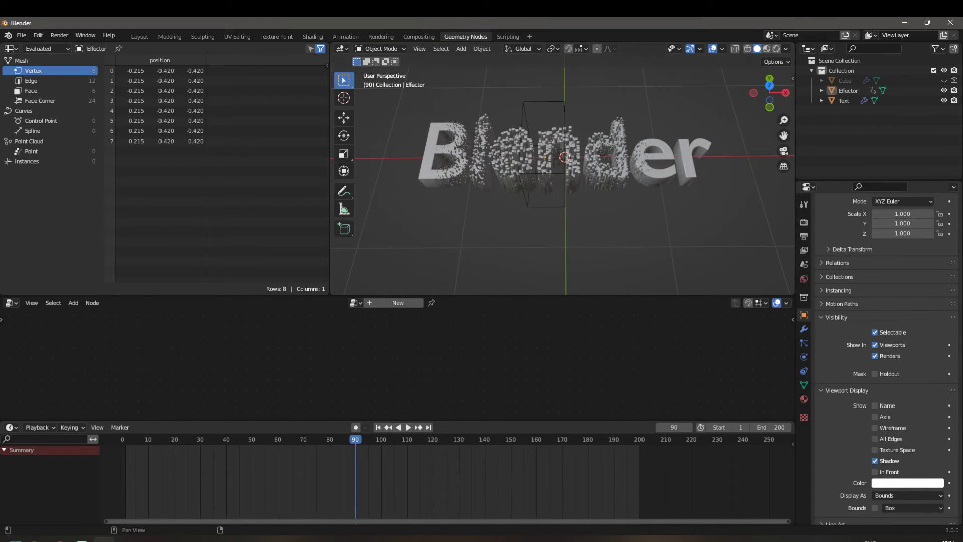
Change the Spreadsheet area to a Shader Editor and hide its sidebar.
click(11, 48)
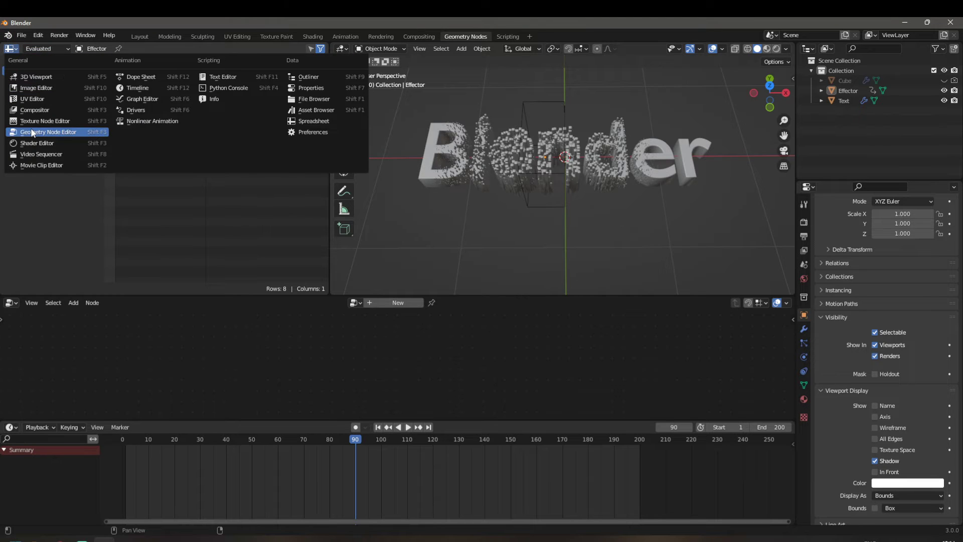
click(52, 144)
key(n)
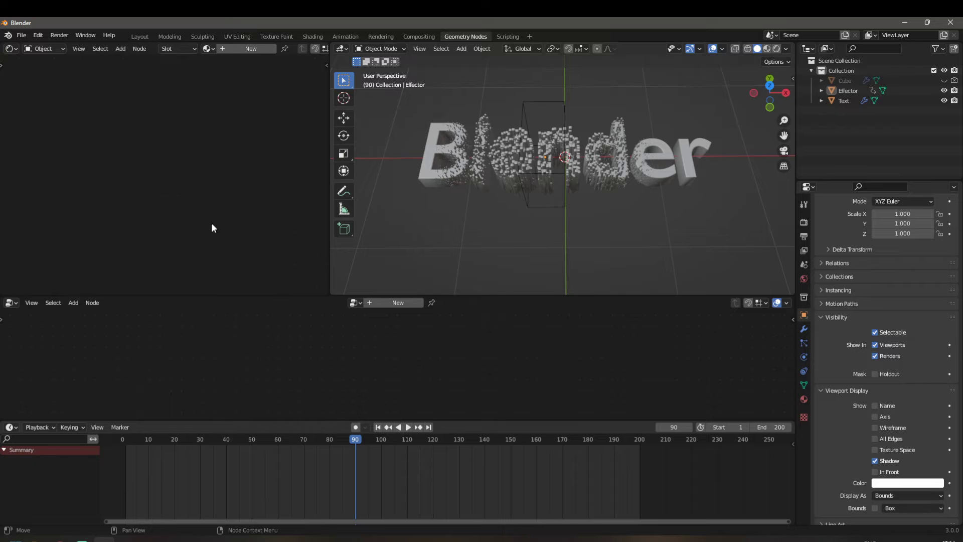
Select the hidden Cube column and make it visible in the viewport.
click(464, 154)
click(595, 231)
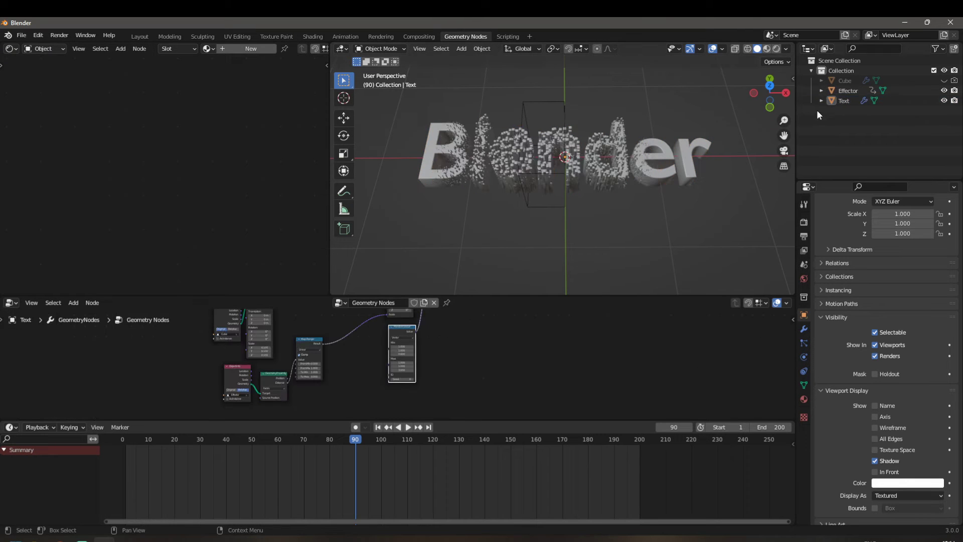
click(846, 79)
click(944, 80)
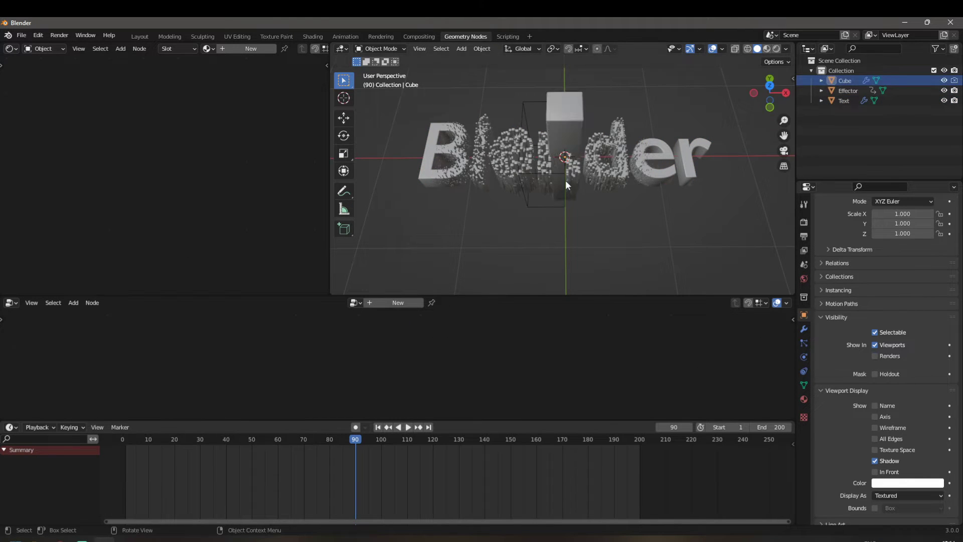
middle_drag(564, 179, 575, 122)
middle_drag(514, 263, 577, 283)
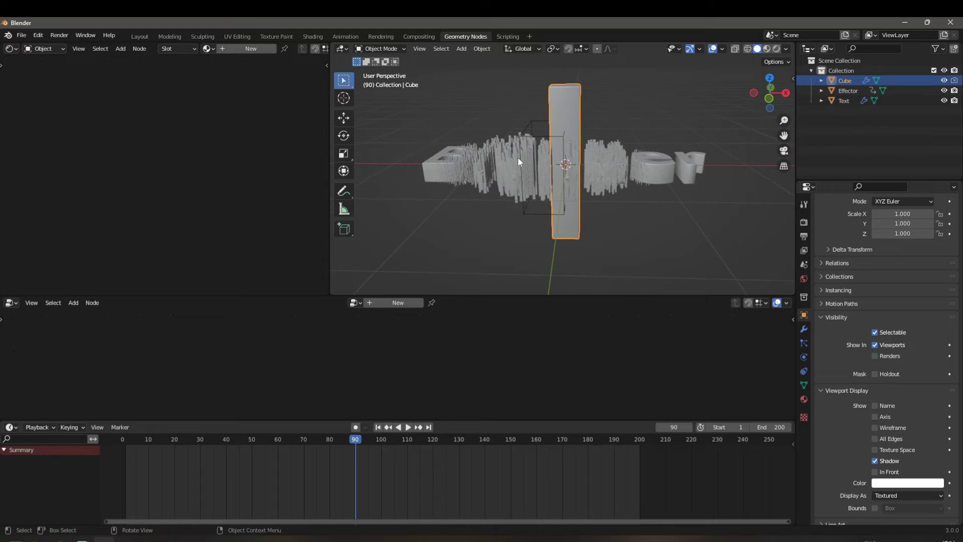
In Edit Mode, add a centred loop cut across the Cube column and bevel it into two loops near the ends.
scroll(517, 156, up, 4)
key(Tab)
scroll(566, 179, down, 3)
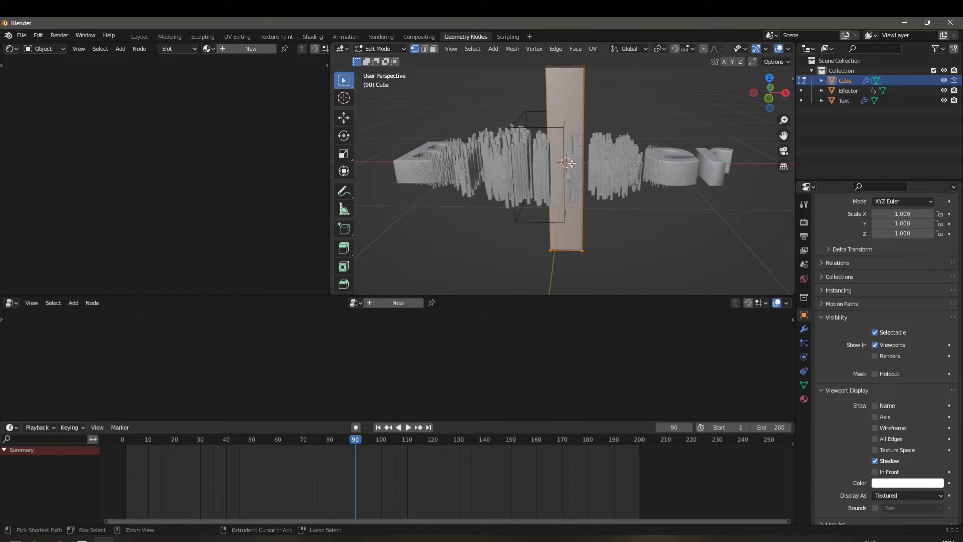
key(ctrl+r)
click(571, 162)
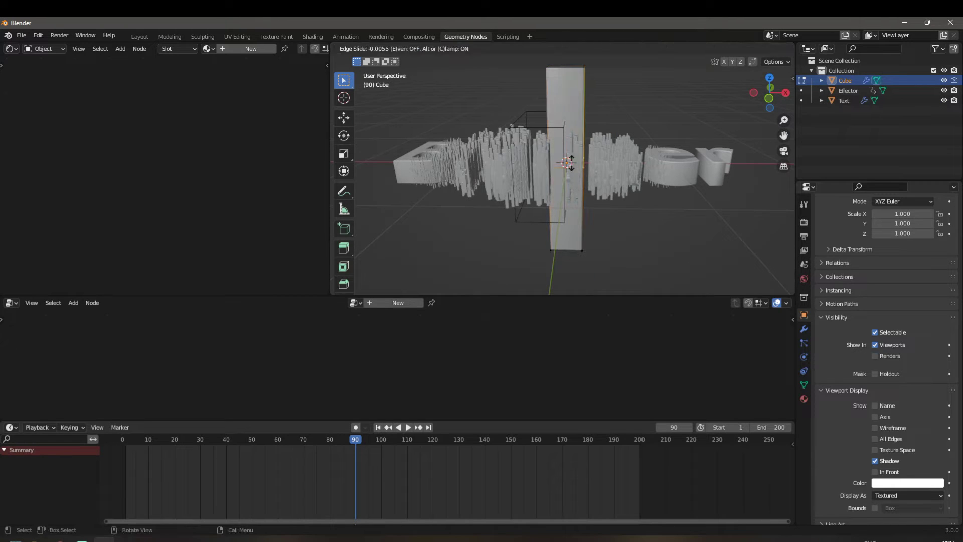
right_click(570, 163)
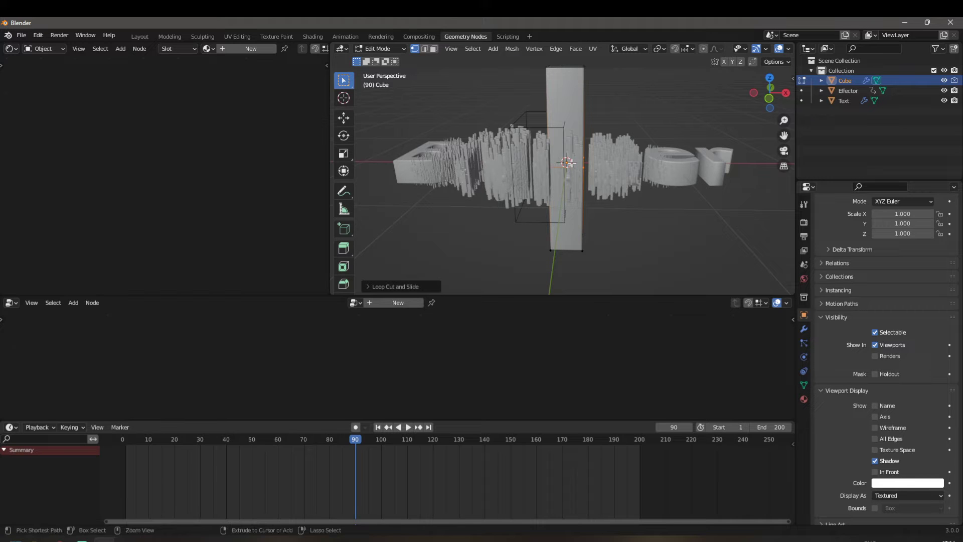
key(ctrl+b)
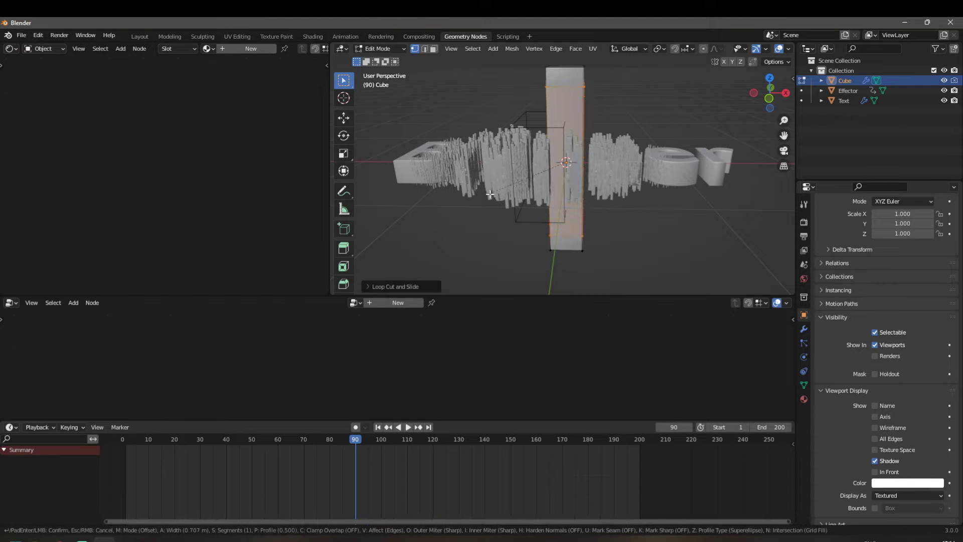
click(495, 192)
In face select mode, select the face loops around both the upper and lower ends of the column.
middle_drag(617, 202, 585, 248)
key(Tab)
key(Tab)
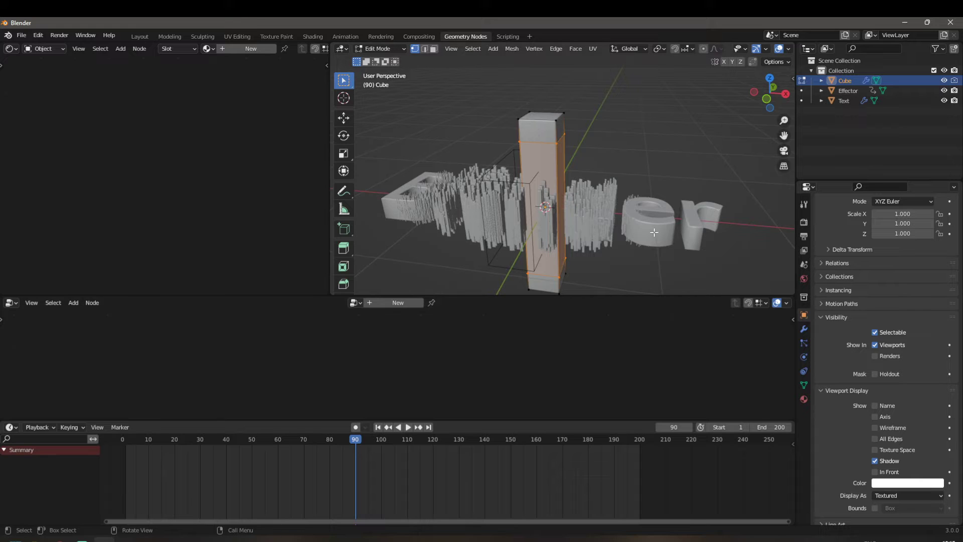
scroll(539, 178, up, 1)
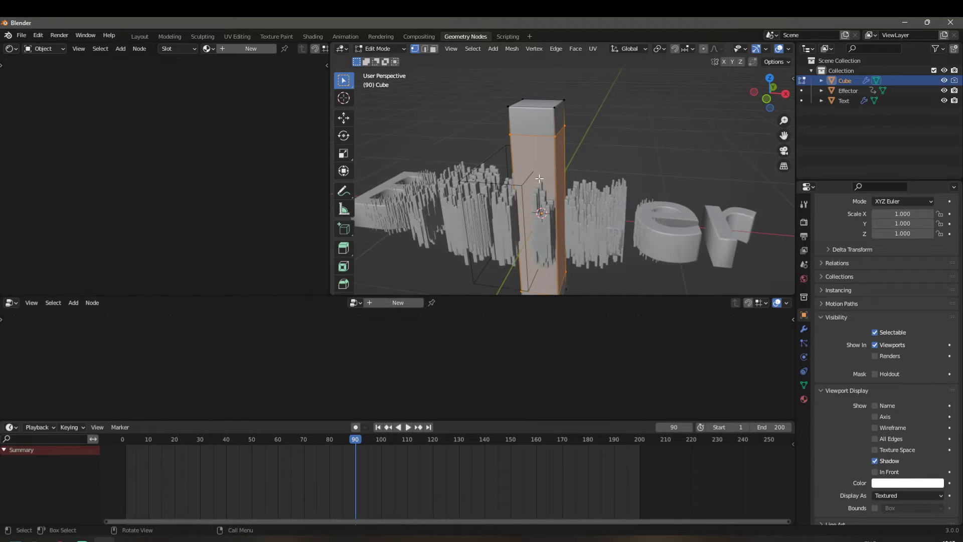
click(554, 122)
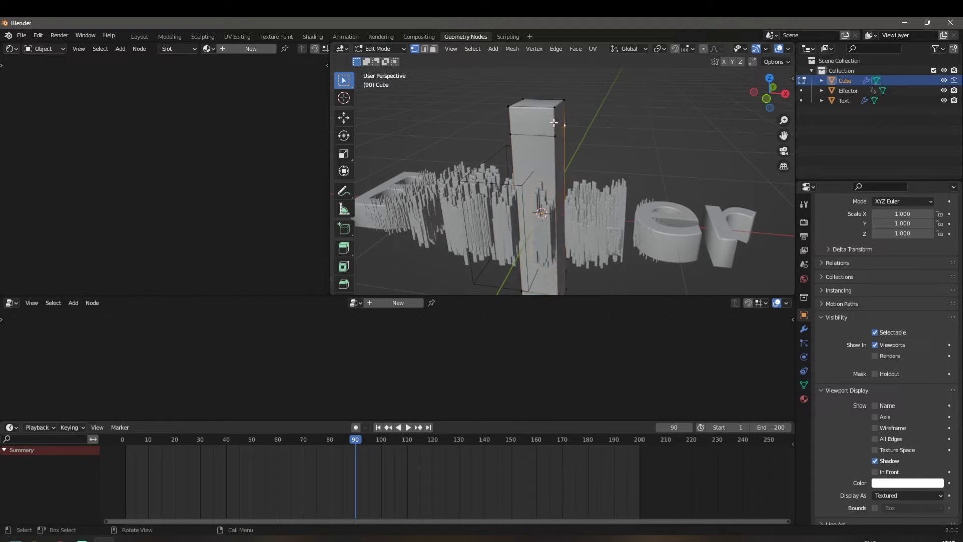
key(3)
alt+click(554, 122)
shift+middle_drag(575, 240, 573, 182)
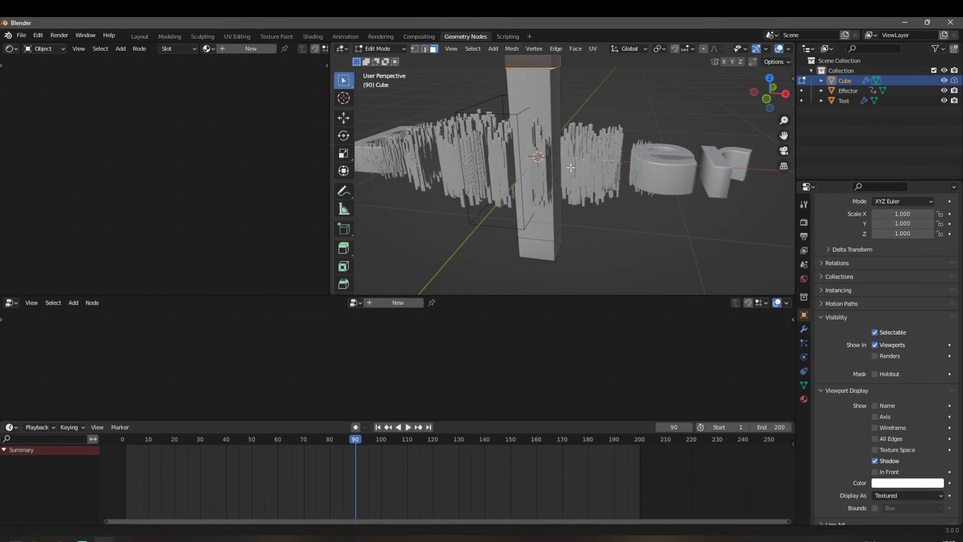
alt+shift+click(550, 250)
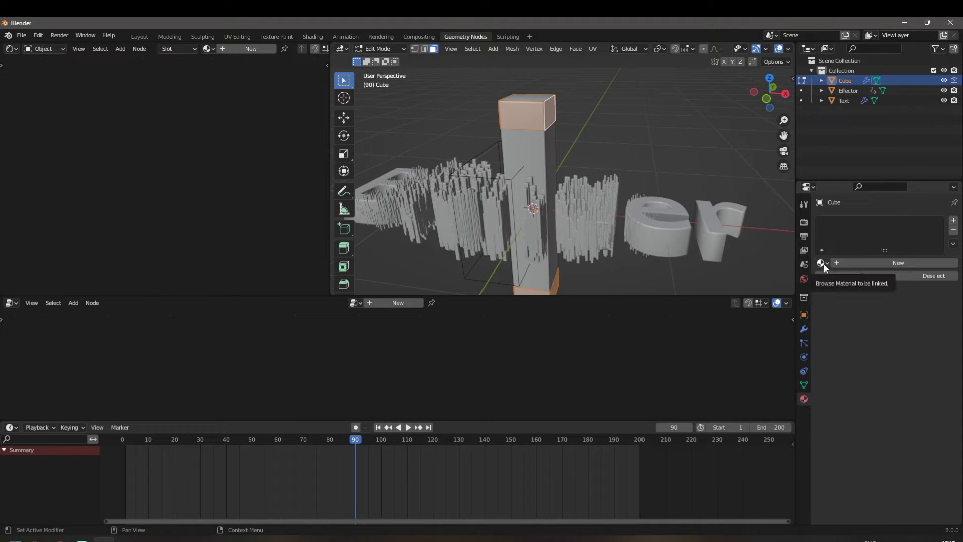
Add two material slots with new materials to the Cube column and name the second material Emission.
click(878, 261)
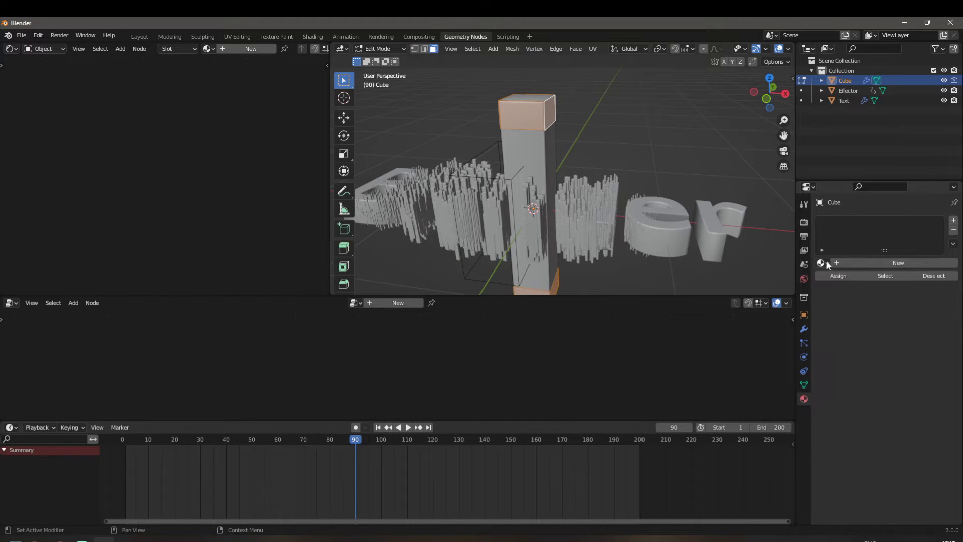
click(953, 221)
click(862, 282)
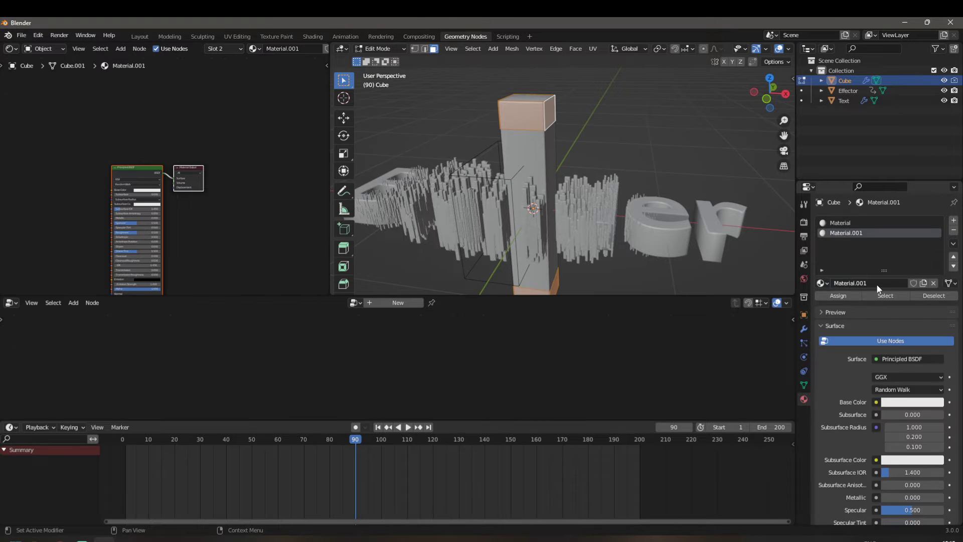
double_click(877, 283)
text(Emission)
key(Return)
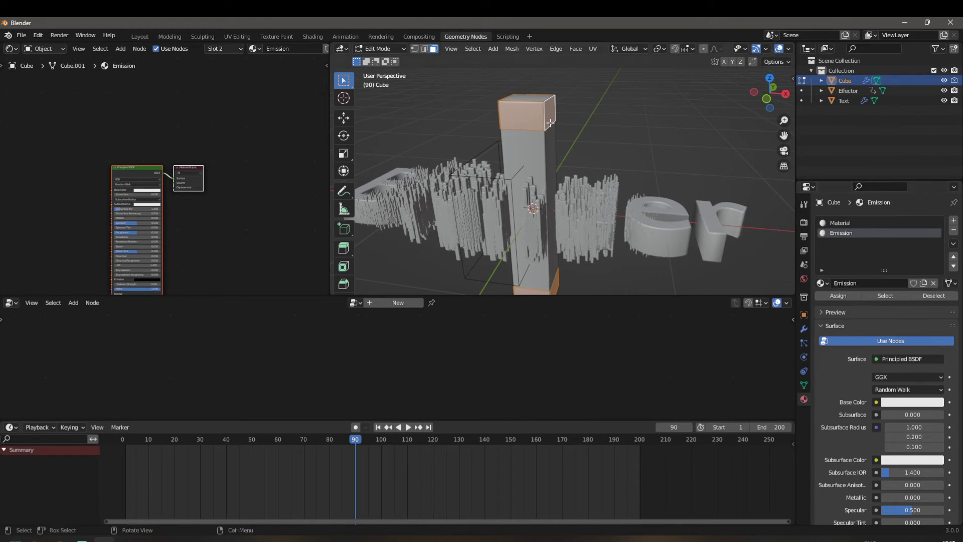
Assign the Emission material to the selected end faces of the Cube column and return to Object Mode.
click(844, 296)
scroll(560, 164, down, 2)
key(Tab)
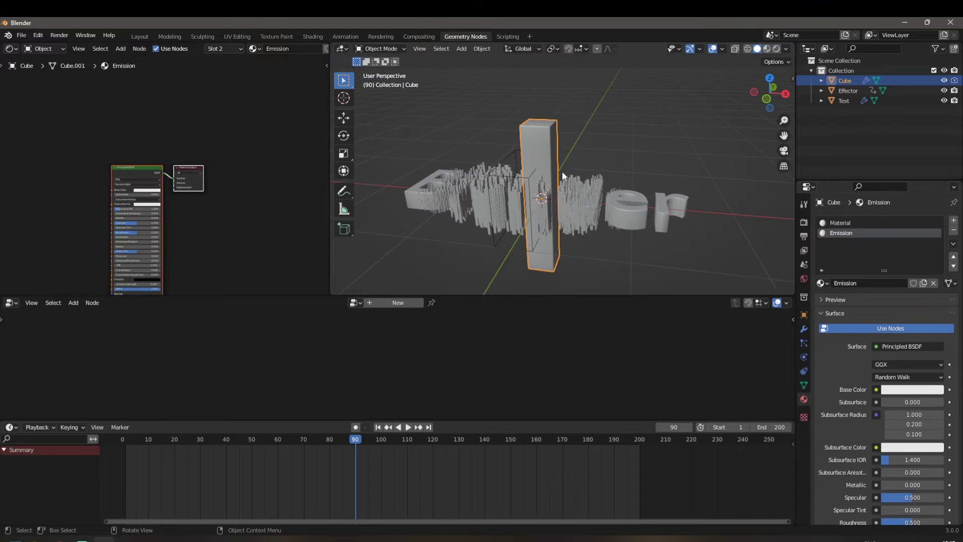
Enable Bloom and Screen Space Reflections in the Eevee settings and switch the render engine to Cycles with GPU Compute.
click(803, 222)
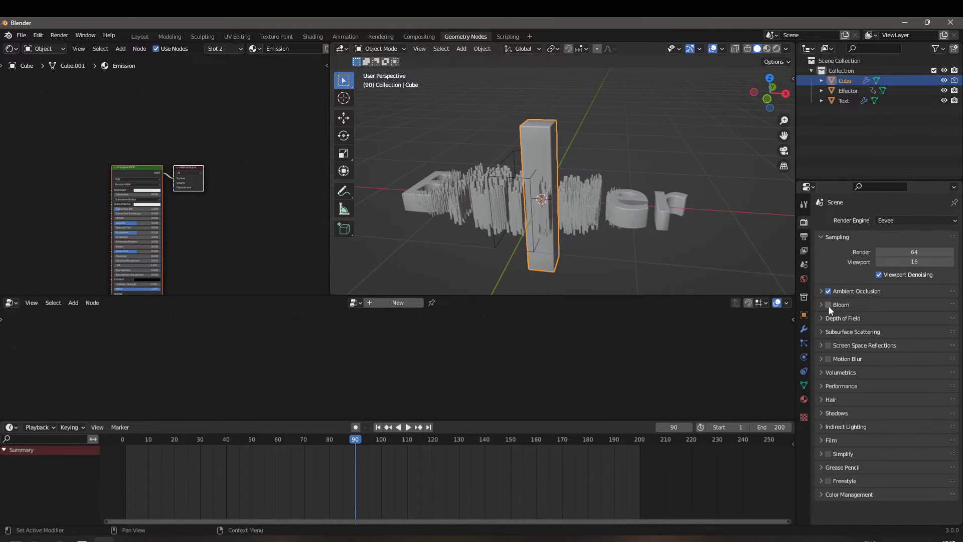
click(893, 219)
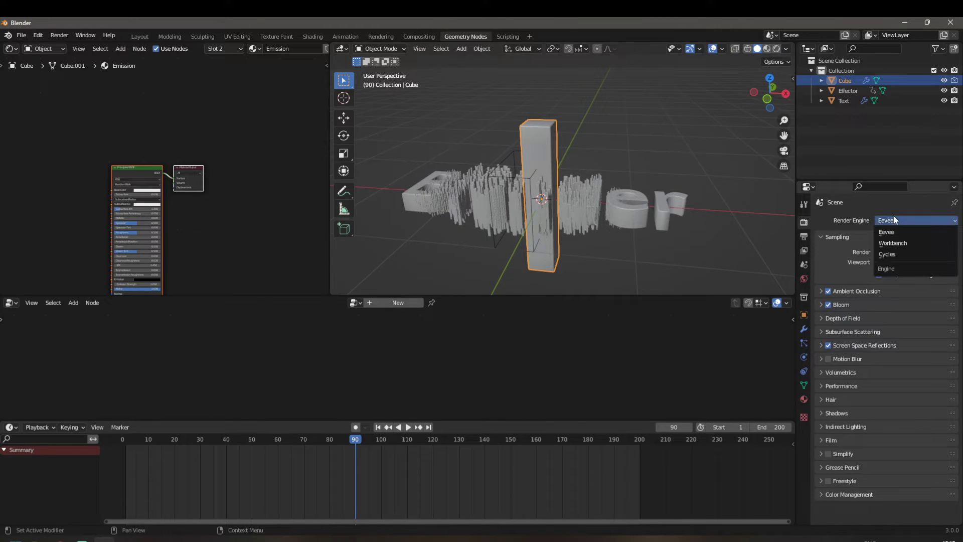
click(898, 254)
click(893, 245)
click(896, 267)
middle_drag(675, 240, 600, 239)
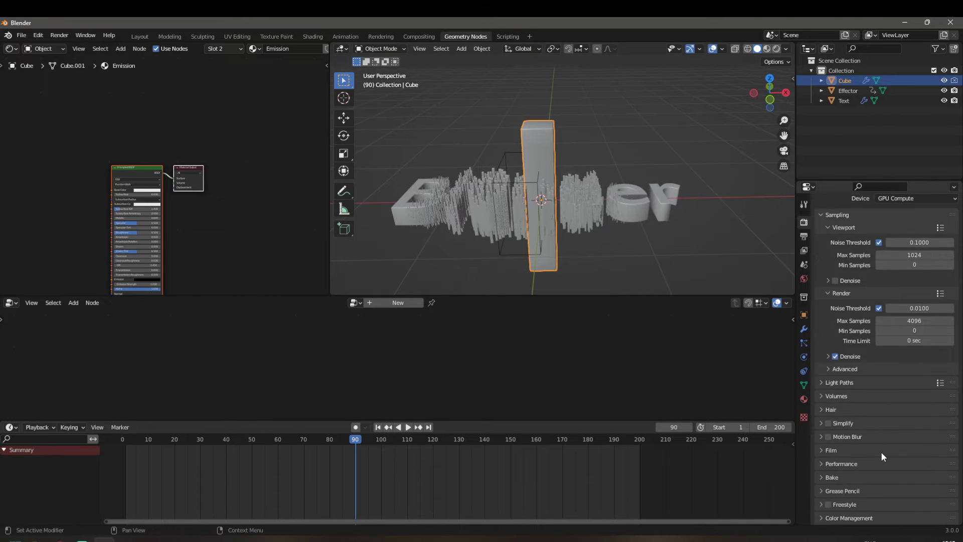
Show the Eevee render settings again and return the render engine to Cycles.
click(901, 221)
click(898, 232)
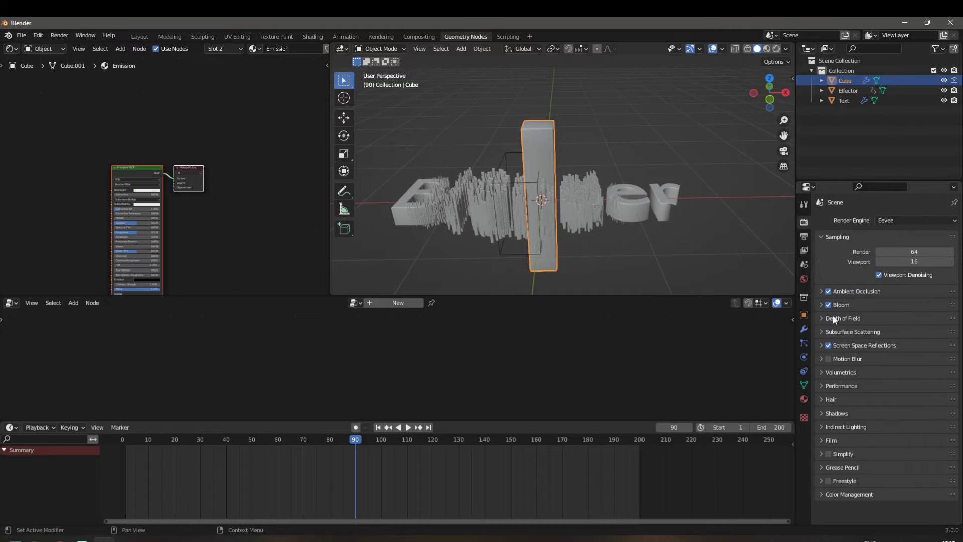
click(910, 224)
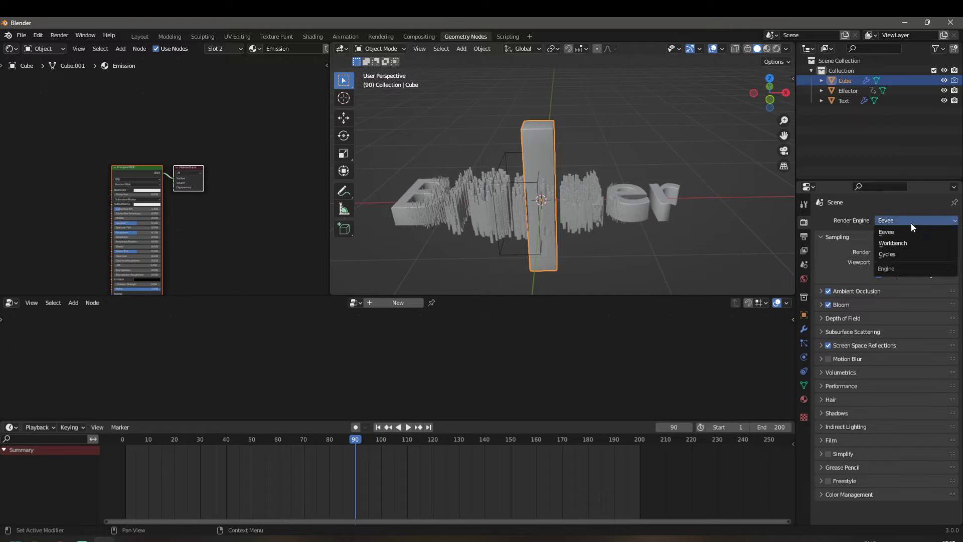
click(898, 254)
Set the colour management Look to Very High Contrast in the render settings.
scroll(870, 451, down, 2)
click(848, 517)
scroll(866, 463, down, 5)
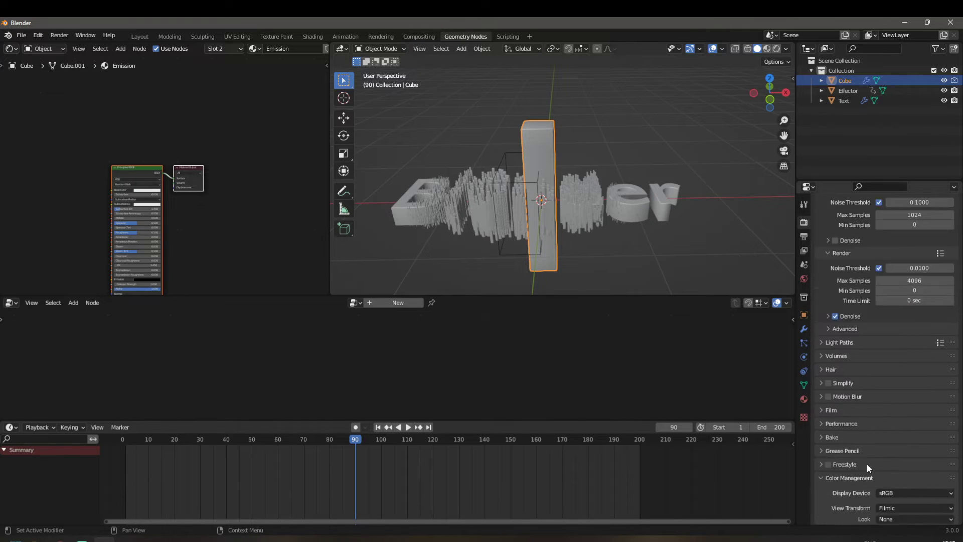
click(899, 464)
click(906, 442)
Display the 3D viewport in Rendered shading and view the text from above.
middle_drag(611, 279, 735, 72)
click(776, 49)
middle_drag(566, 227, 583, 257)
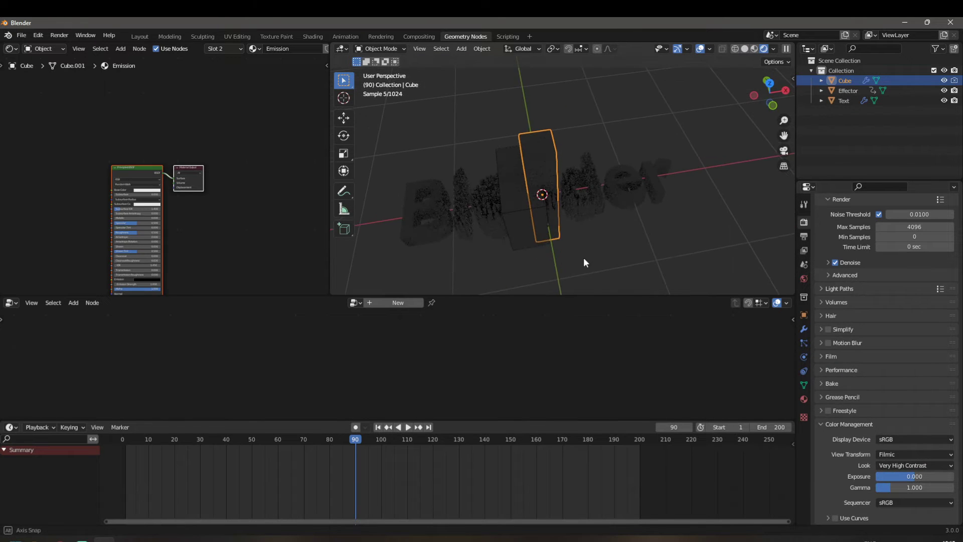
Use an Environment Texture as the World background colour and load the abandoned_greenhouse HDRI image.
click(803, 279)
click(876, 283)
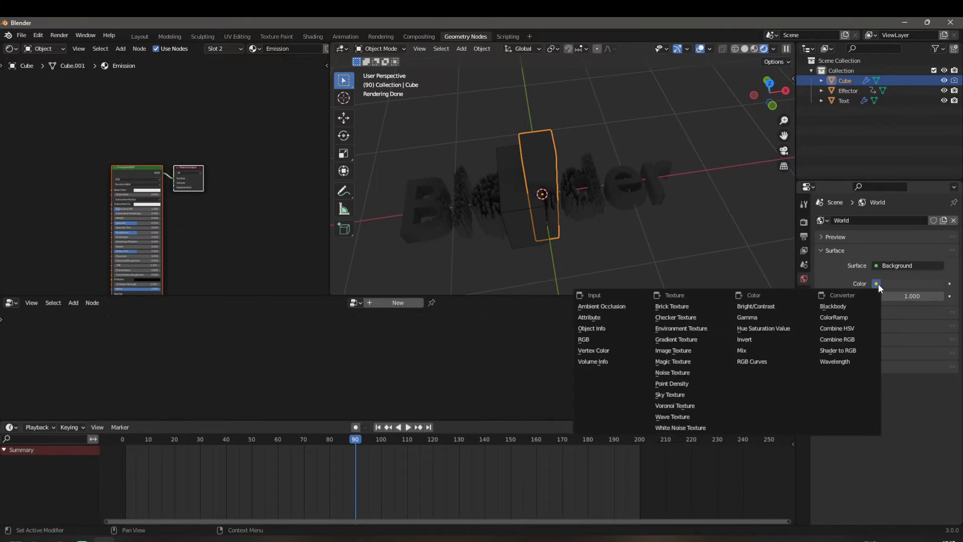
click(682, 328)
click(923, 296)
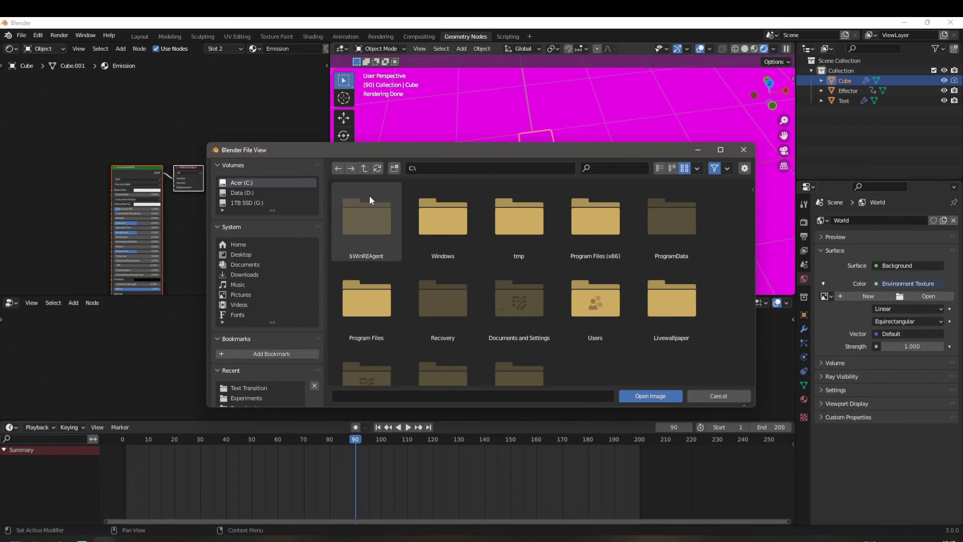
click(247, 202)
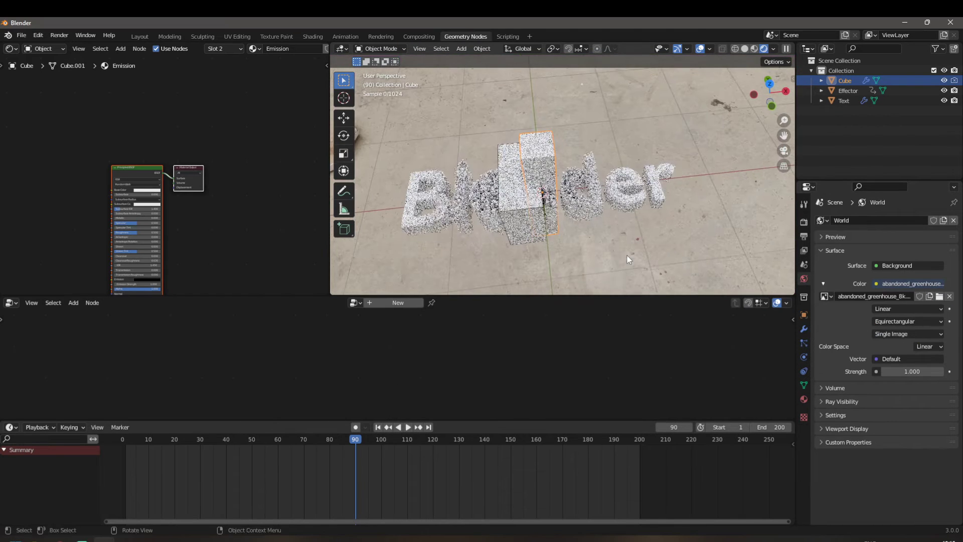
Enable Motion Blur and make the film background Transparent in the Cycles render settings.
click(803, 222)
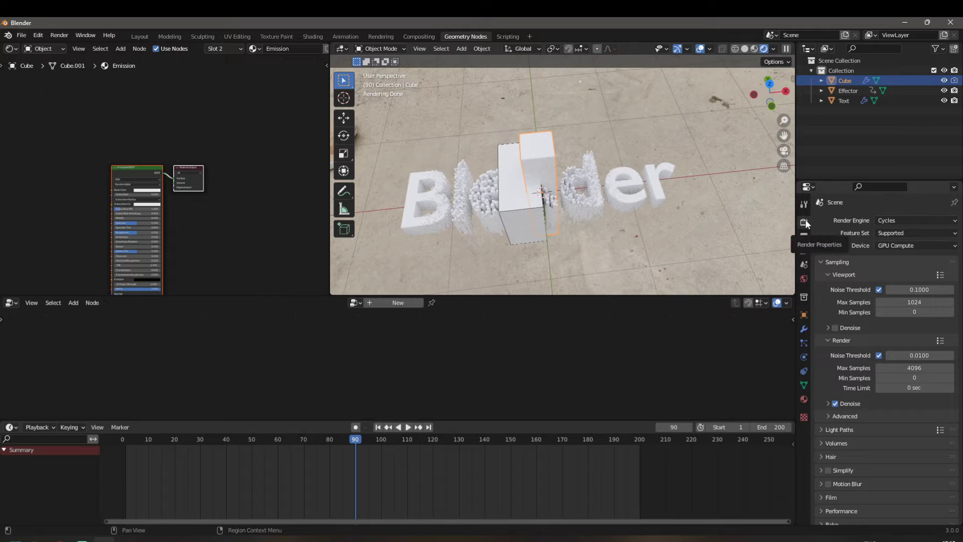
scroll(834, 427, down, 4)
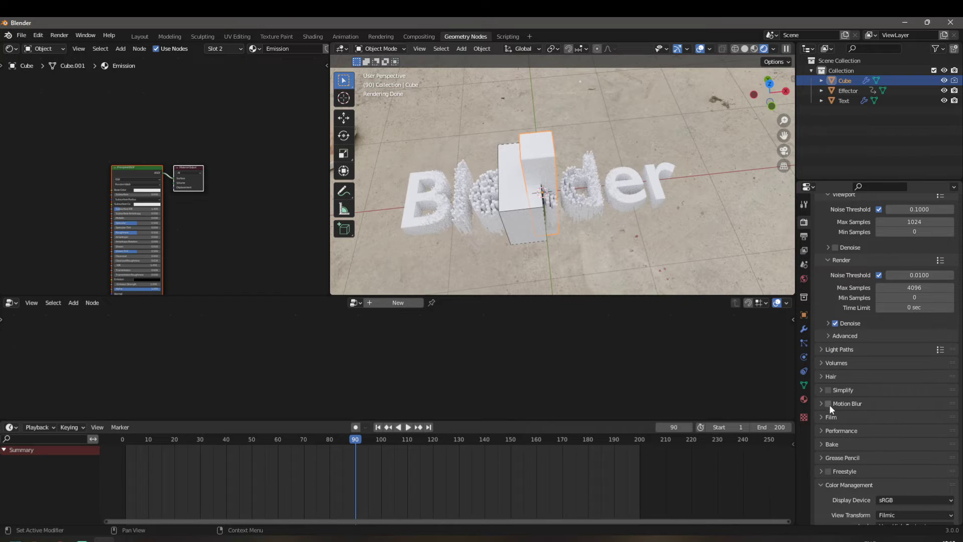
click(836, 416)
scroll(853, 407, down, 5)
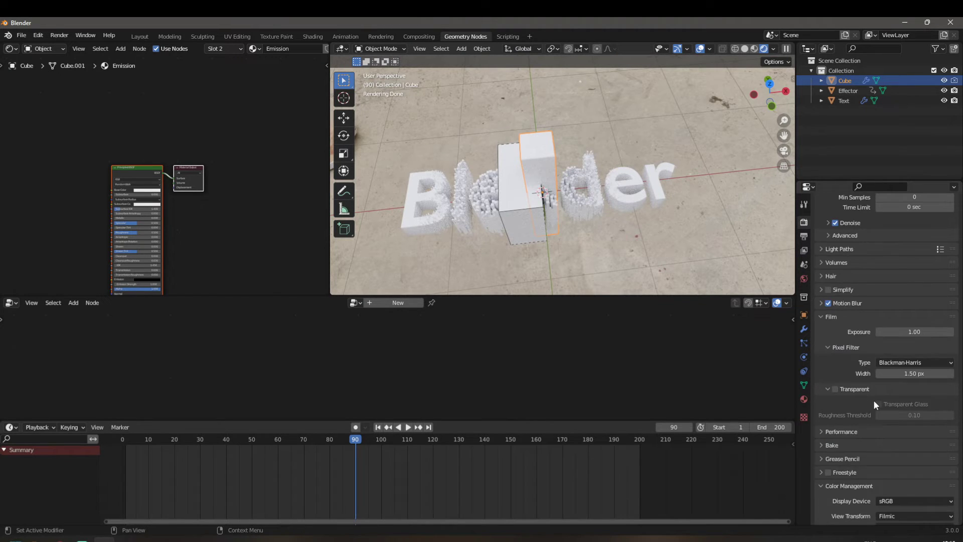
click(835, 389)
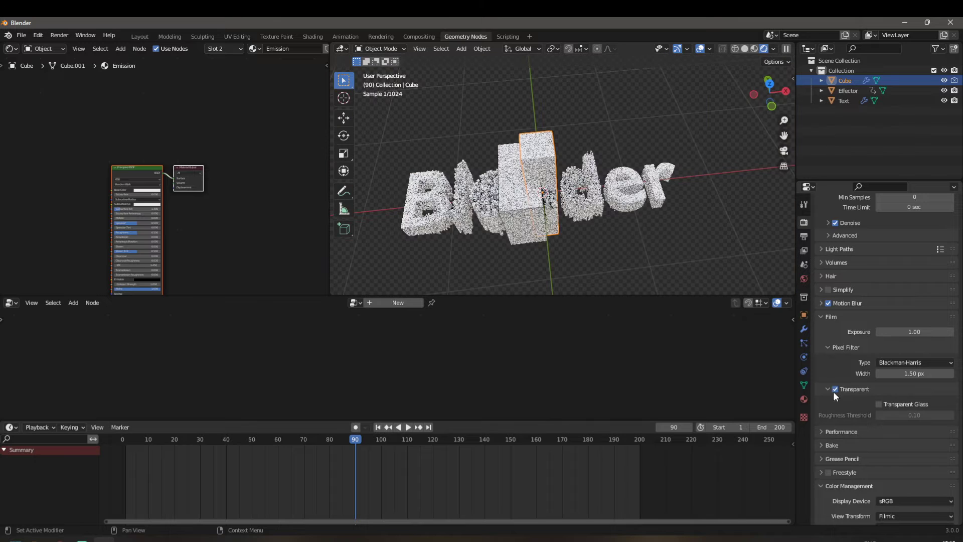
Inspect the rendered text and columns against the transparent background from several distances and angles.
click(408, 238)
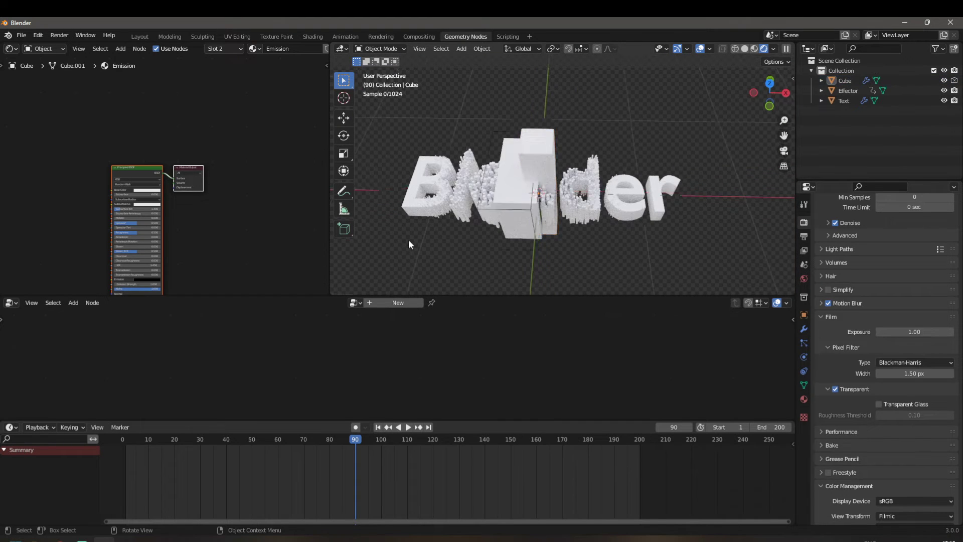
scroll(408, 239, up, 3)
middle_drag(406, 246, 528, 251)
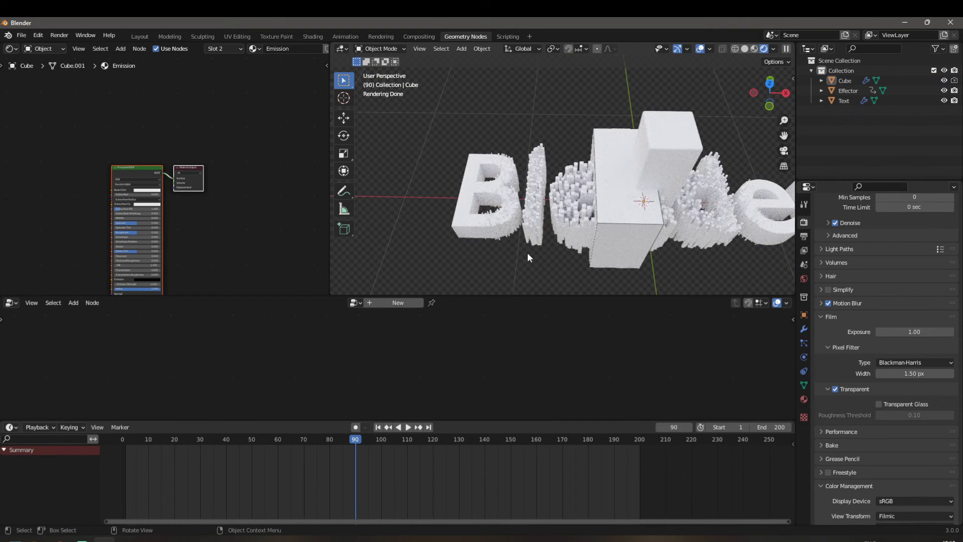
click(664, 165)
middle_drag(649, 215, 577, 225)
scroll(515, 218, down, 5)
middle_drag(515, 218, 501, 235)
Add a plane, scale it up beyond the length of the text, and lower it along Z as a floor.
key(shift+a)
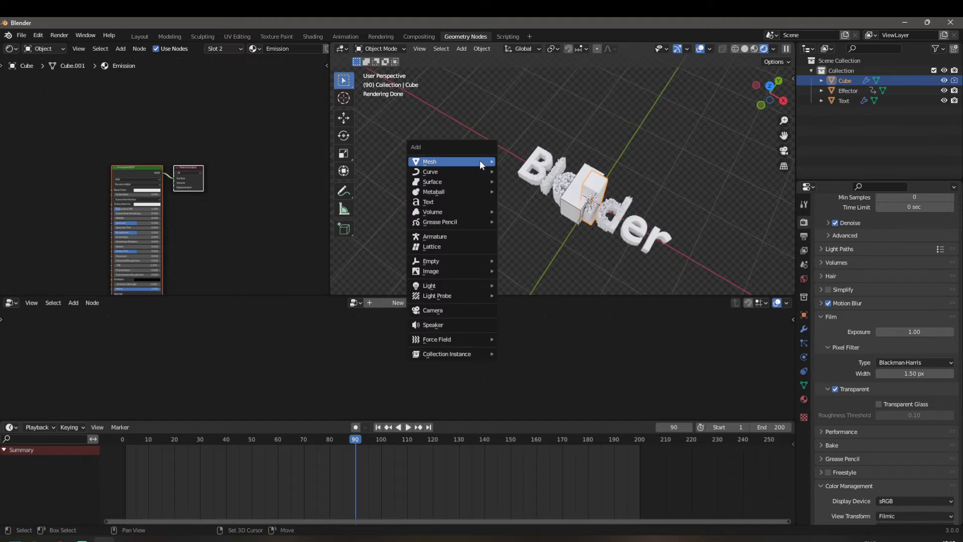
mouse_move(480, 162)
click(526, 163)
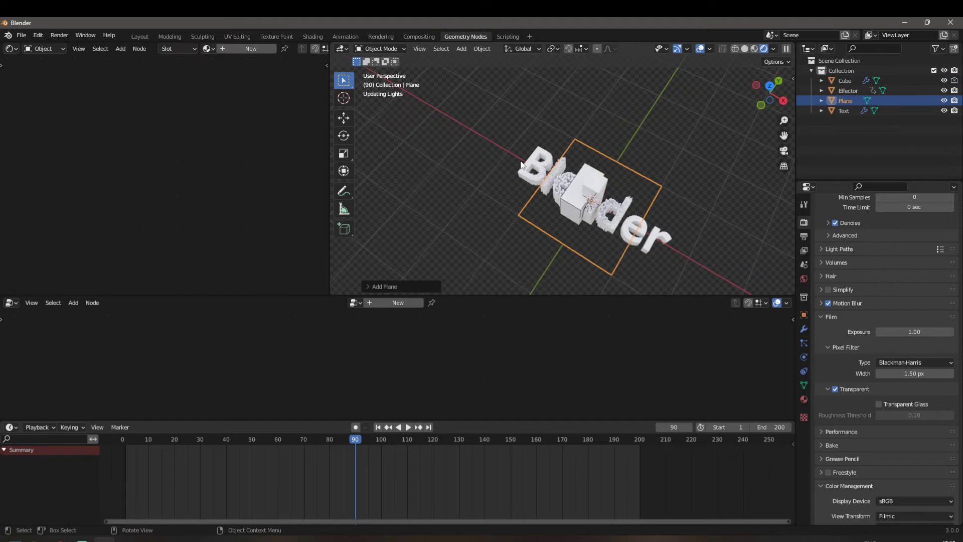
key(s)
click(512, 201)
key(g)
key(z)
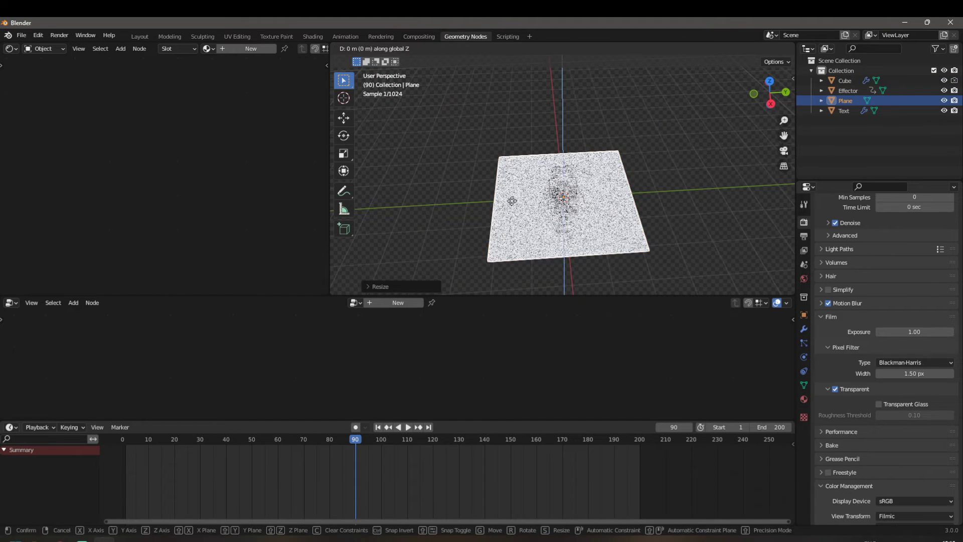
click(512, 200)
In edge select mode, extrude the plane's edge behind the text about 3.6 m up along Z to form a back wall.
key(Tab)
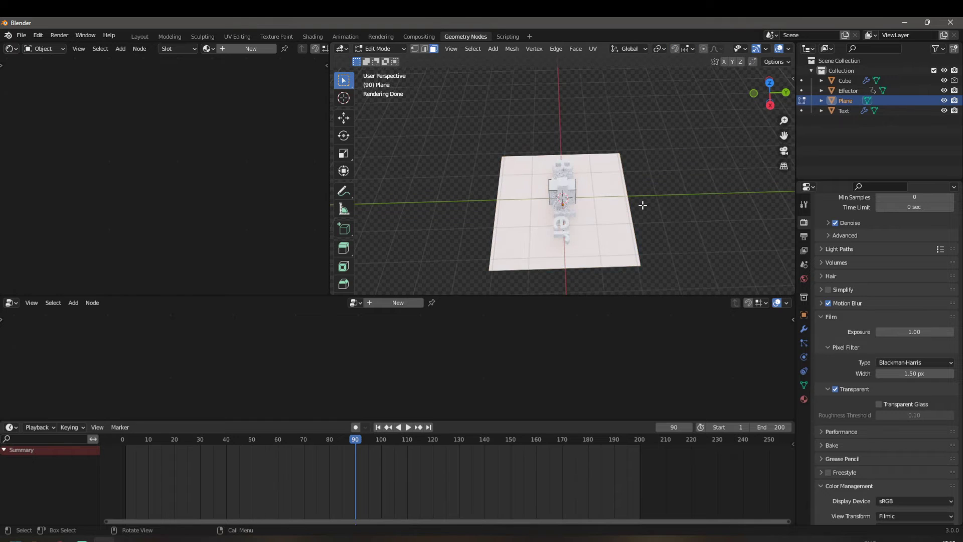
key(2)
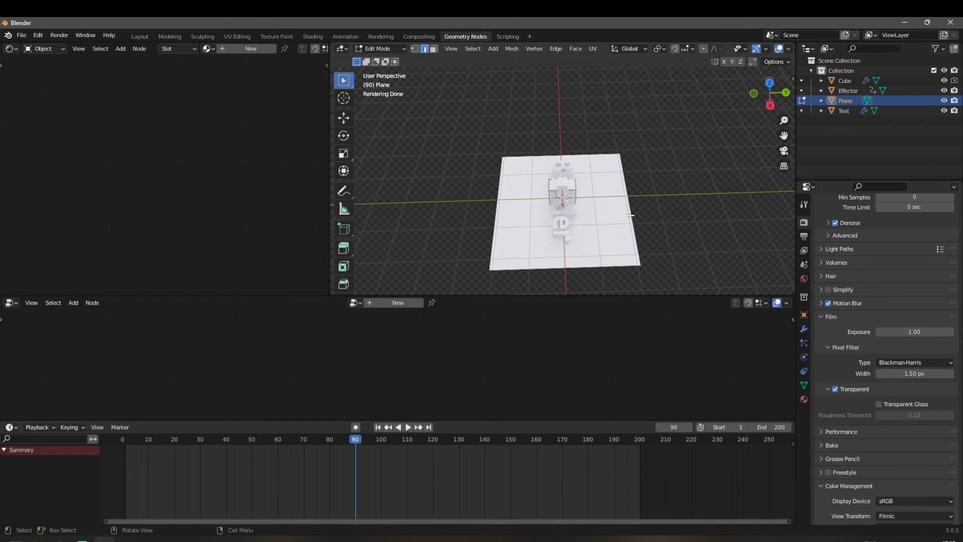
click(634, 214)
key(e)
key(z)
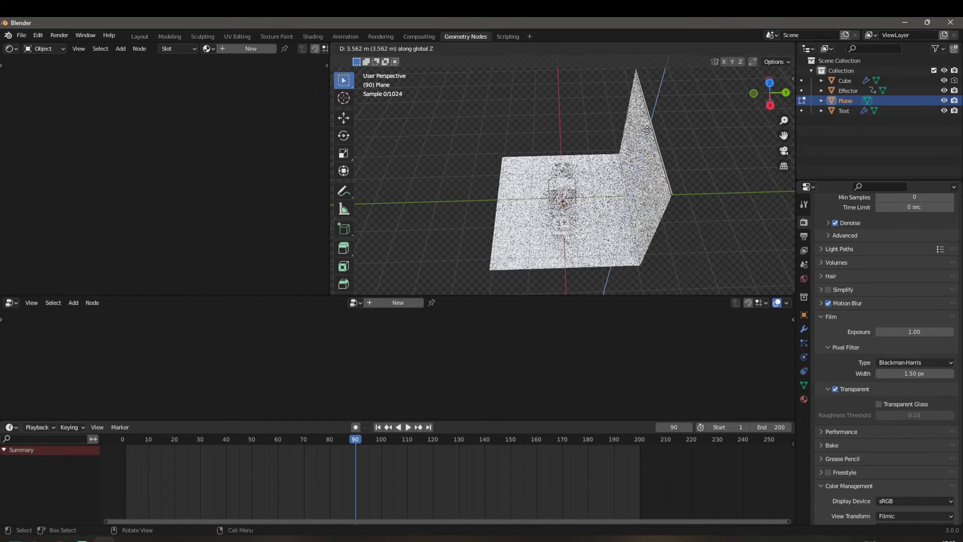
click(644, 129)
Bevel the corner edge between floor and back wall about 0.7 m wide with 9 segments and return to Object Mode.
click(619, 207)
key(ctrl+b)
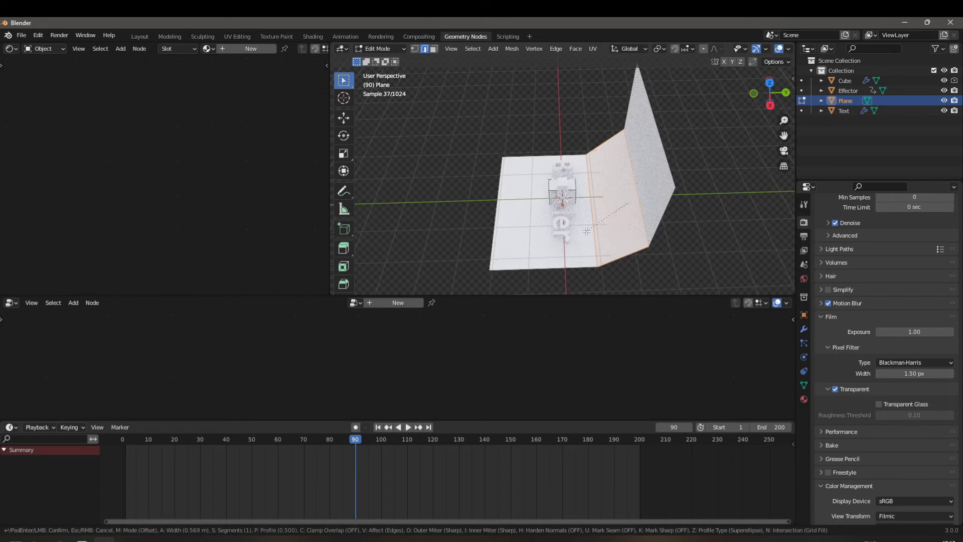
scroll(587, 240, up, 7)
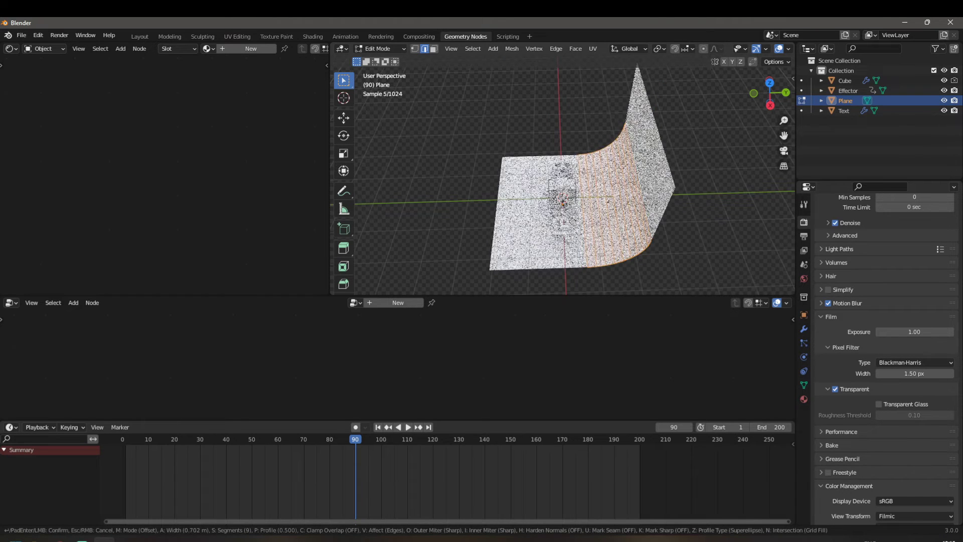
click(589, 252)
key(Tab)
Apply Shade Smooth to the curved backdrop plane.
middle_drag(589, 252, 579, 232)
right_click(559, 227)
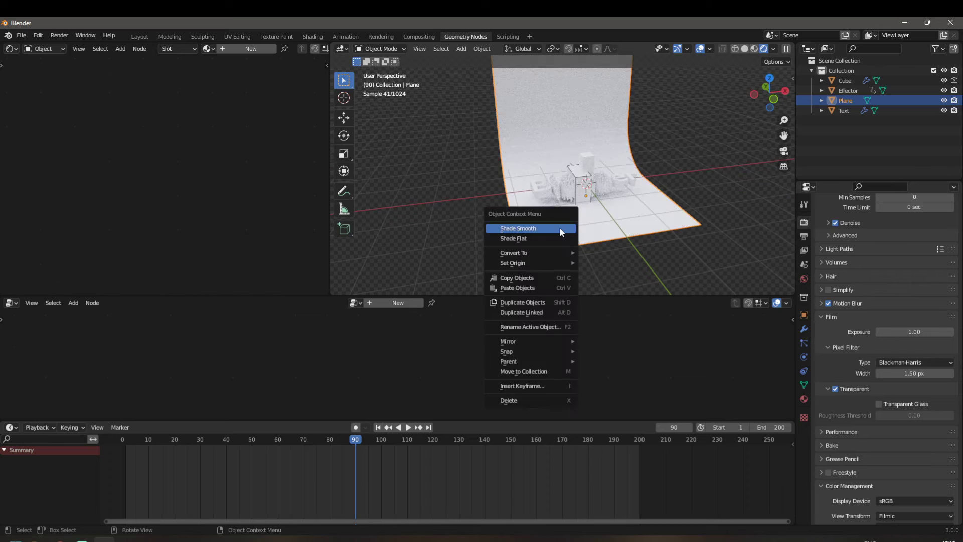
scroll(617, 245, up, 3)
middle_drag(615, 263, 585, 243)
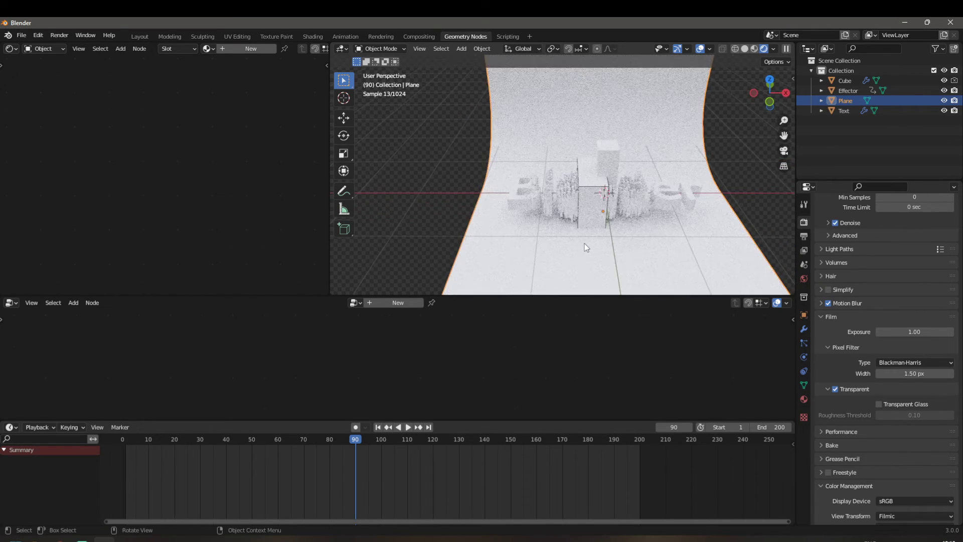
Select the Cube column and hide it in the viewport.
click(611, 199)
click(595, 209)
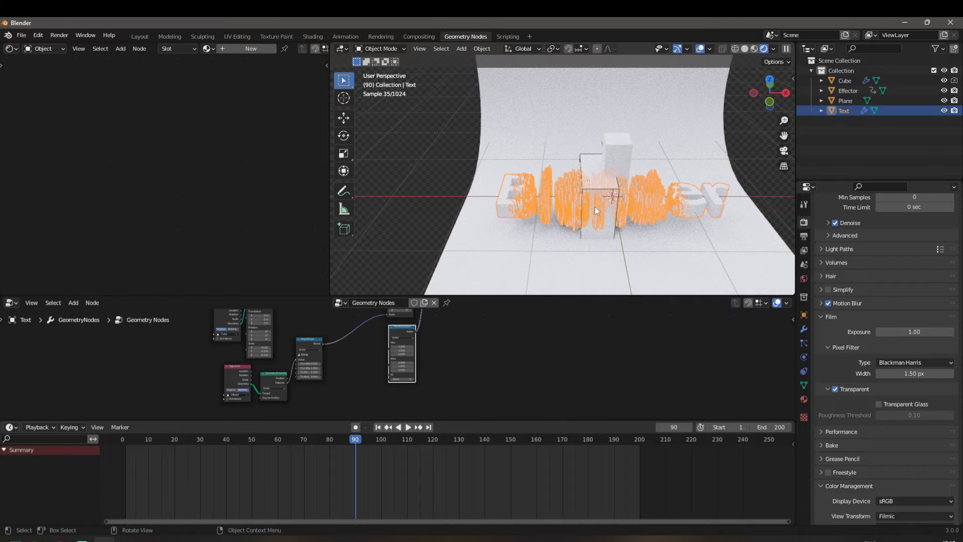
click(589, 167)
click(618, 151)
click(943, 81)
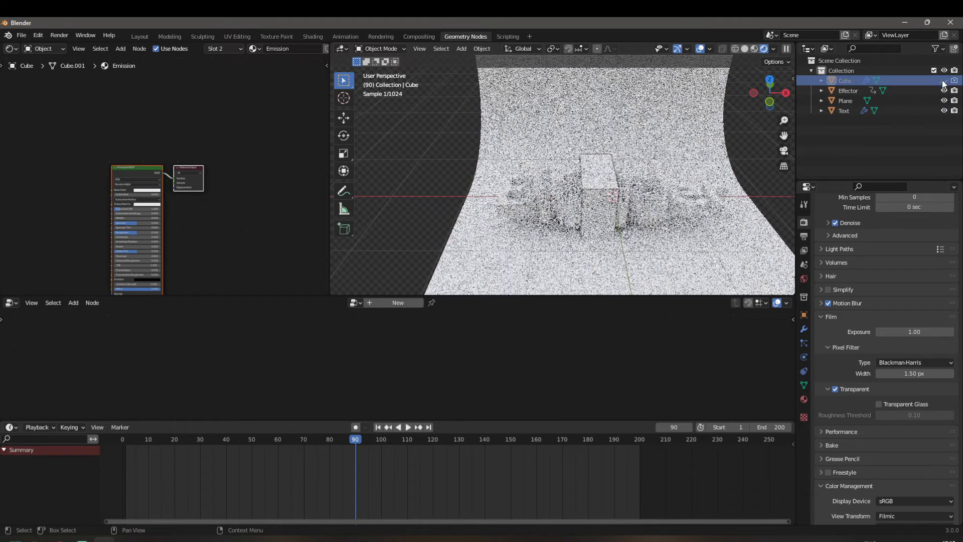
Turn off all Ray Visibility options of the Effector box: Camera, Diffuse, Glossy, Transmission, Volume Scatter and Shadow.
click(591, 192)
click(596, 192)
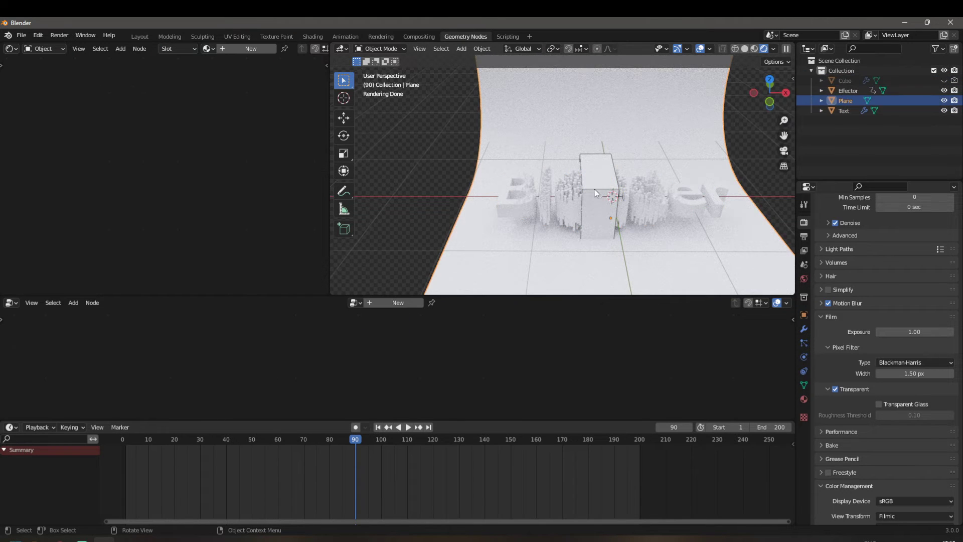
middle_drag(596, 192, 597, 158)
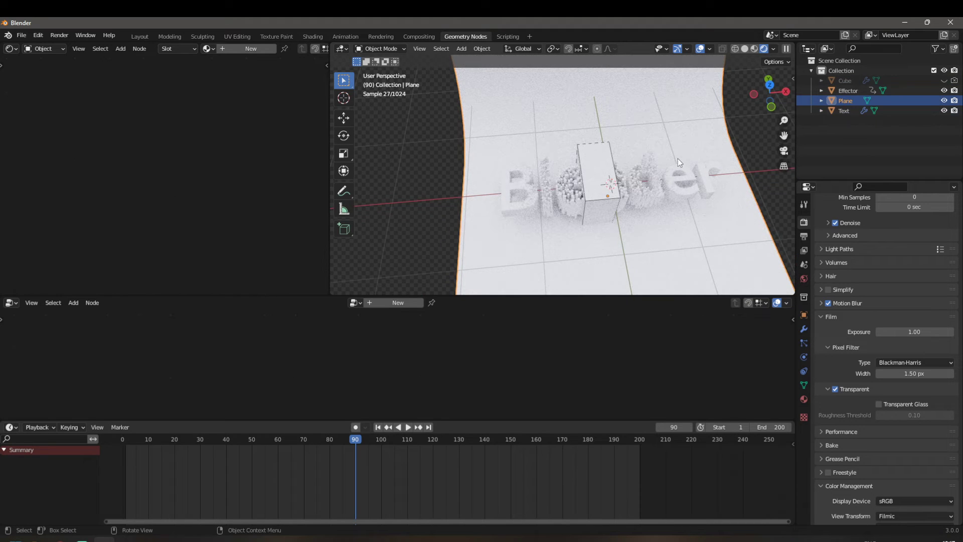
click(848, 90)
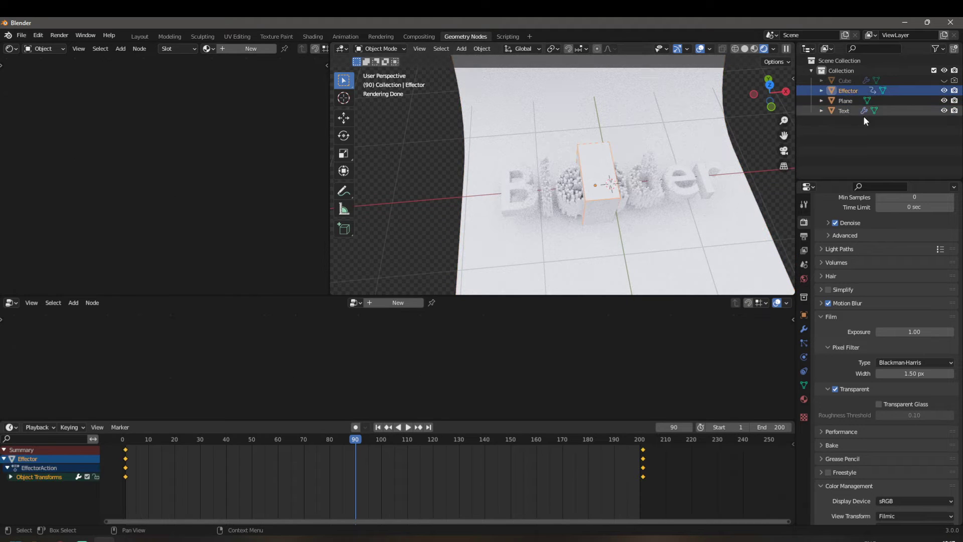
click(806, 315)
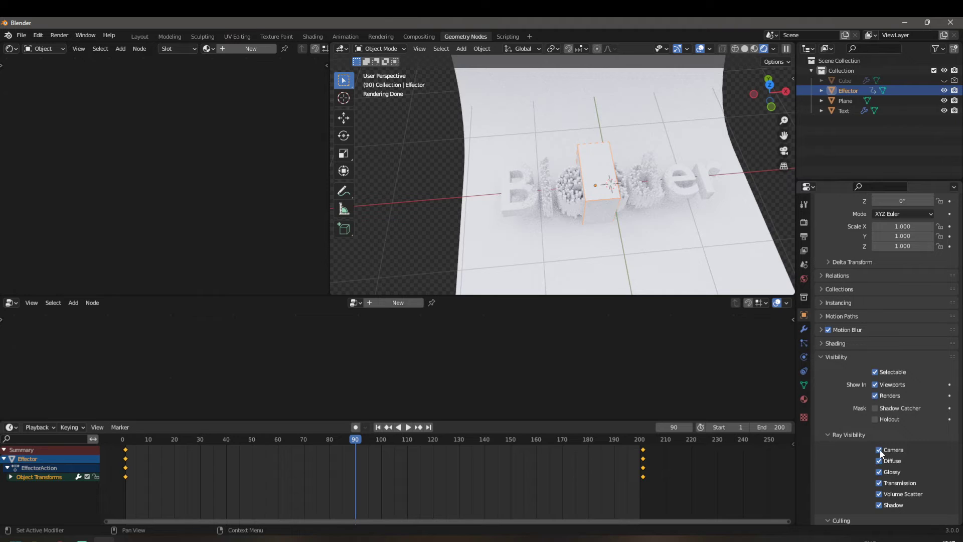
drag(878, 449, 878, 505)
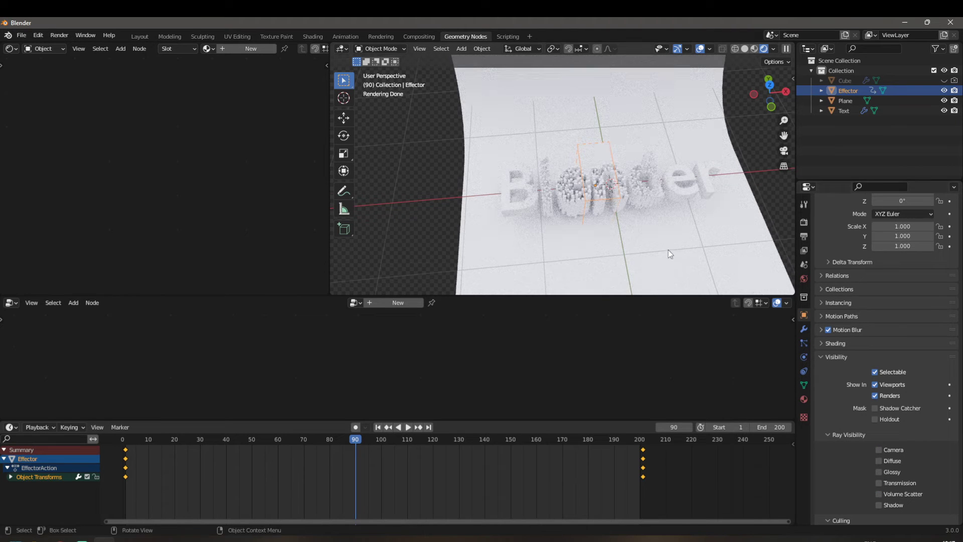
middle_drag(611, 274, 551, 197)
scroll(595, 269, up, 4)
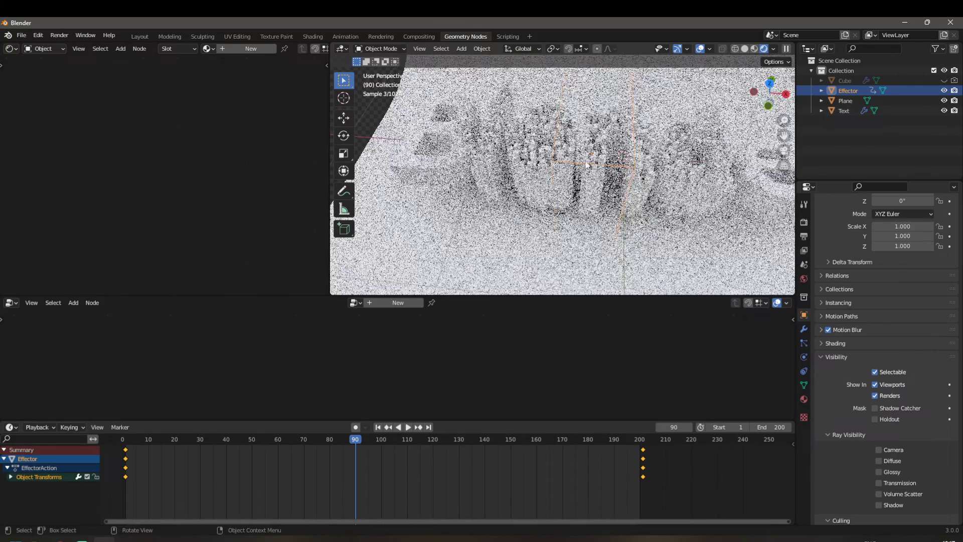
Move the Effector along the global X axis in the negative direction, to the "Bl" part of the text.
click(601, 170)
click(631, 170)
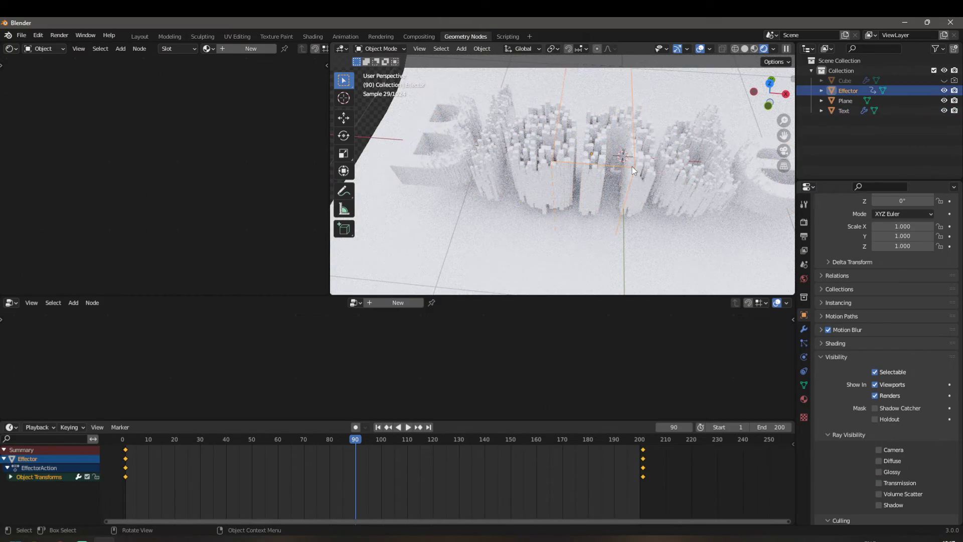
key(g)
key(x)
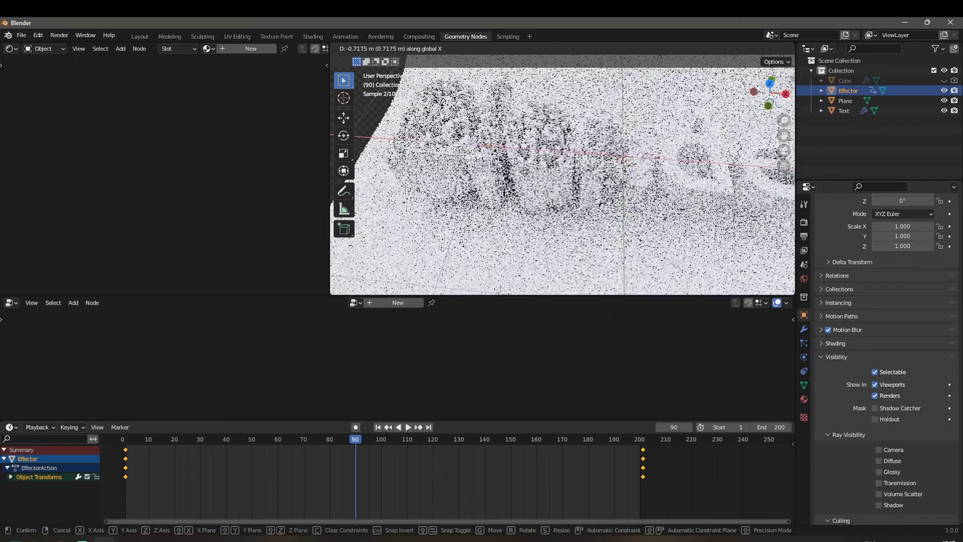
click(498, 157)
middle_drag(572, 206, 589, 184)
scroll(599, 219, down, 2)
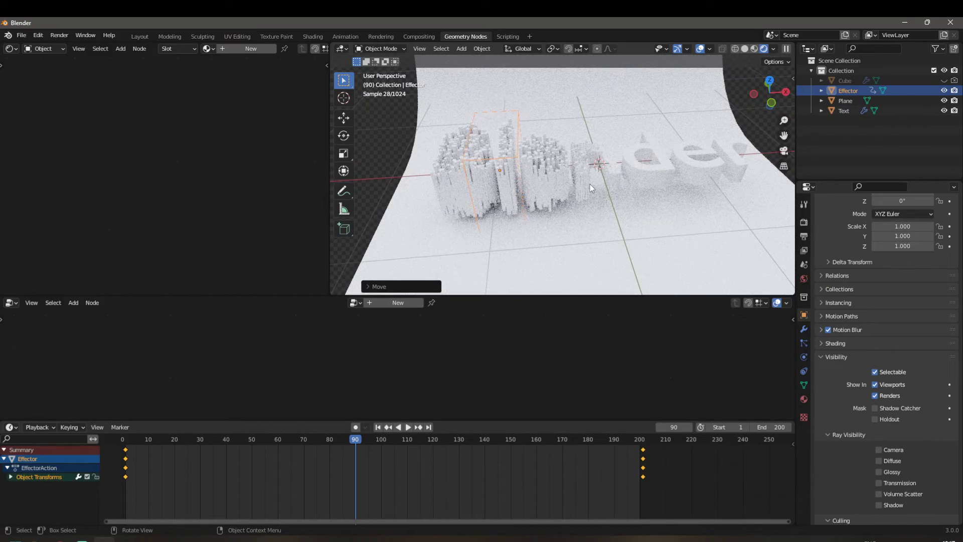
Create a new material on the backdrop plane and name it "Plane".
click(621, 242)
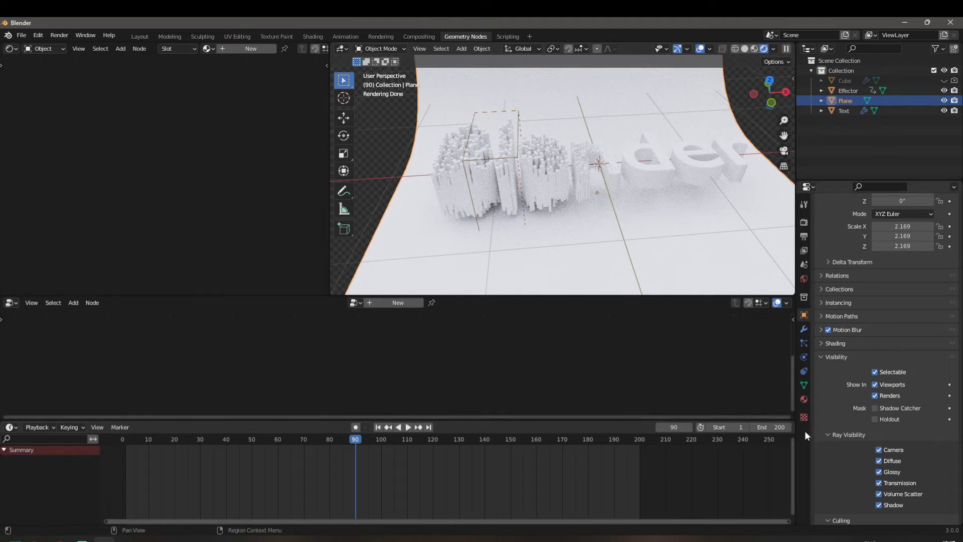
click(804, 399)
click(856, 262)
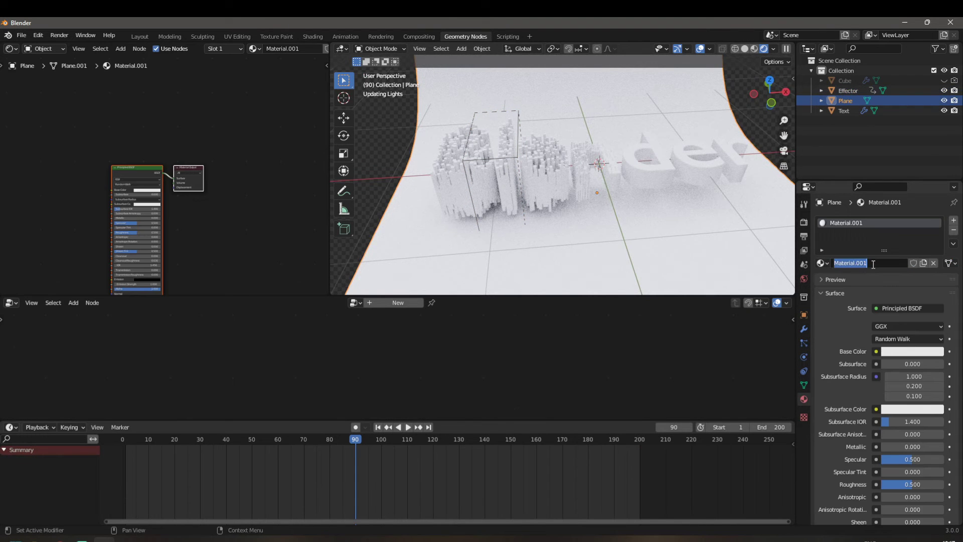
text(Plane)
key(Return)
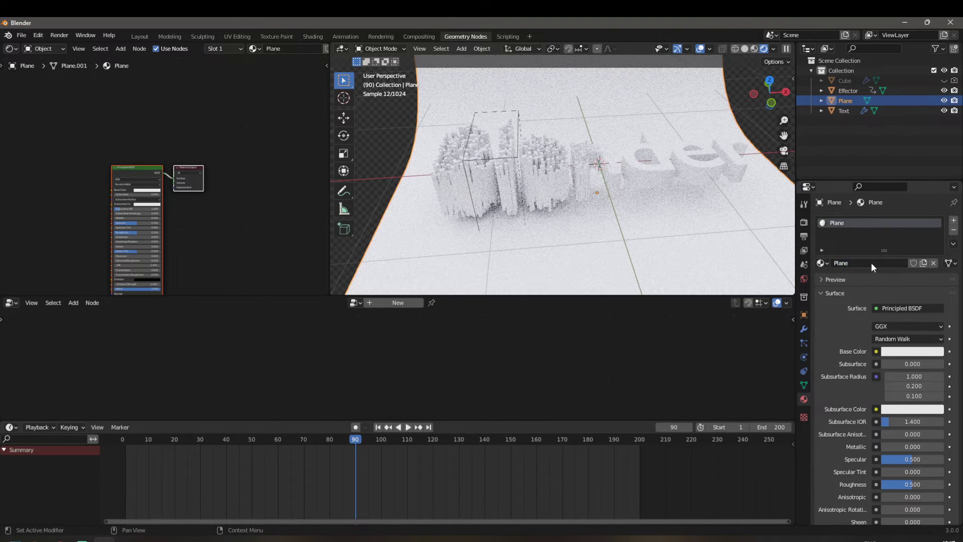
Set the Plane material's Metallic to 1.000 and Specular to 0.000, and darken its base color to near black.
drag(892, 445, 873, 459)
middle_drag(660, 224, 637, 220)
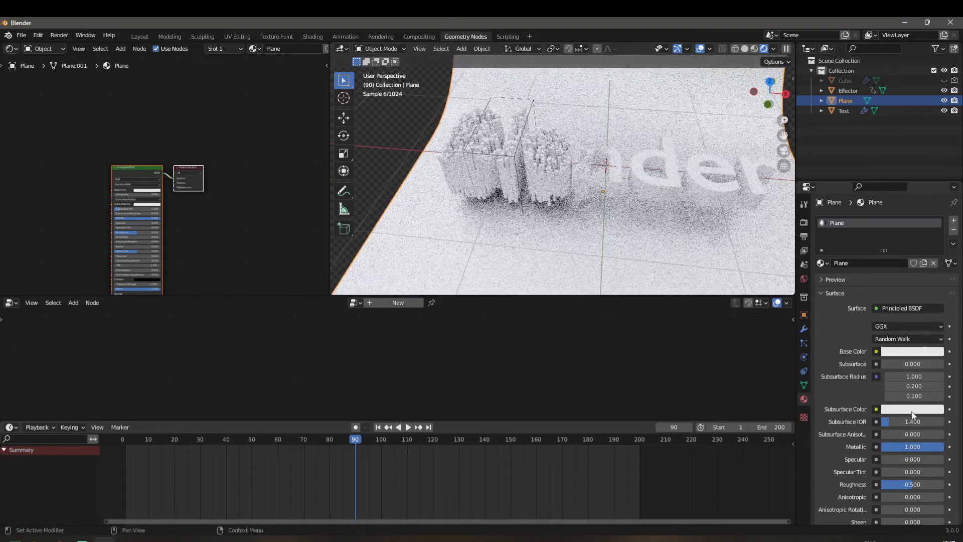
click(925, 352)
drag(937, 221, 936, 268)
middle_drag(585, 240, 591, 254)
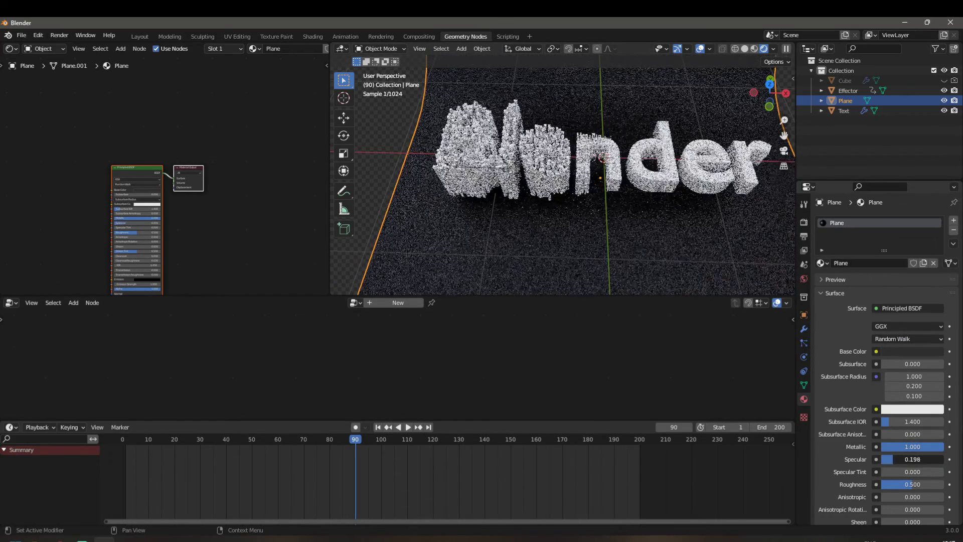
Raise the Plane material's Specular to about 0.437 and check the dark backdrop around the text.
drag(888, 459, 908, 459)
middle_drag(599, 230, 652, 234)
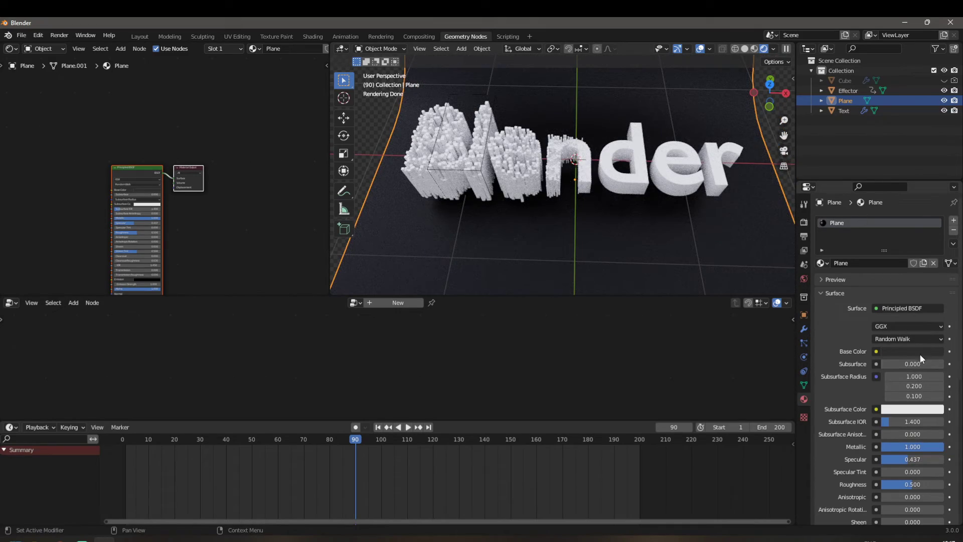
middle_drag(488, 216, 525, 222)
scroll(525, 222, down, 2)
scroll(504, 248, up, 4)
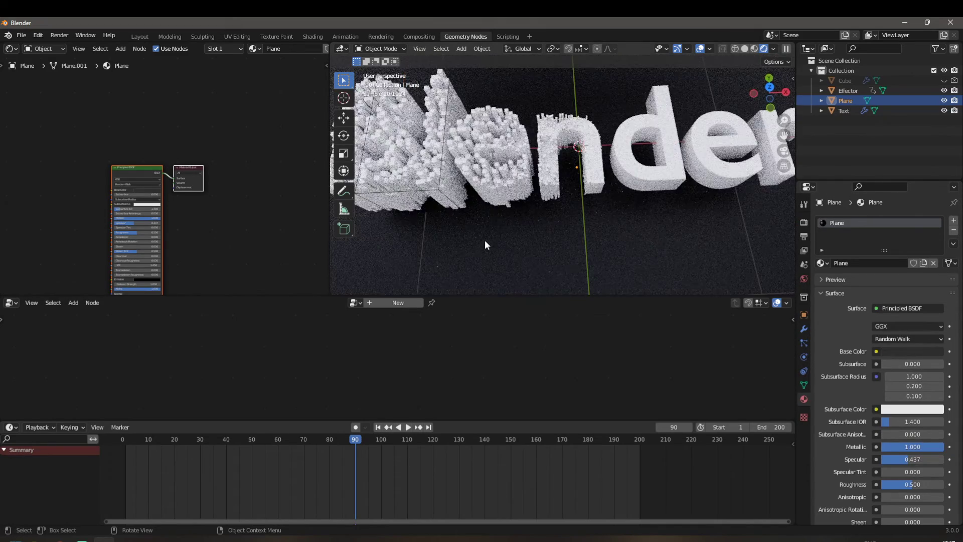
scroll(485, 241, down, 3)
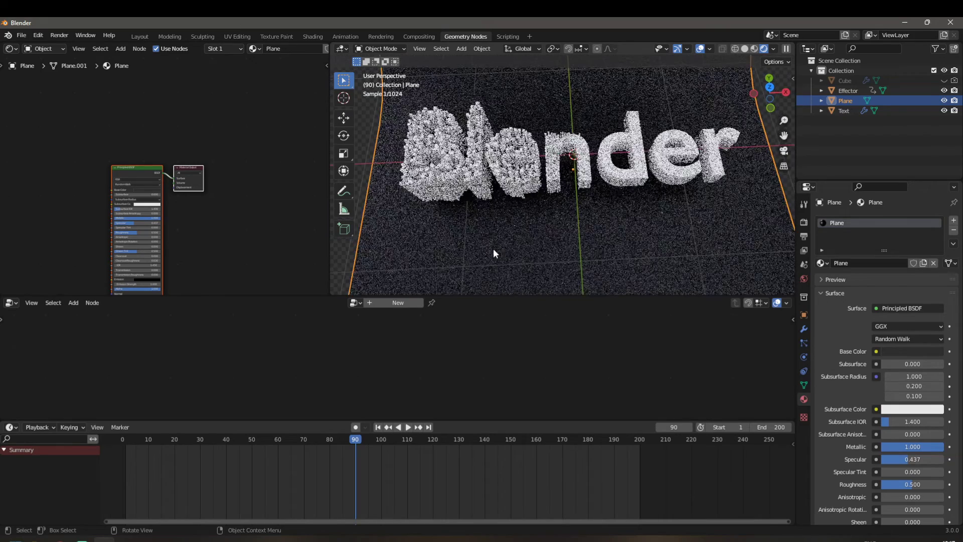
middle_drag(493, 249, 494, 216)
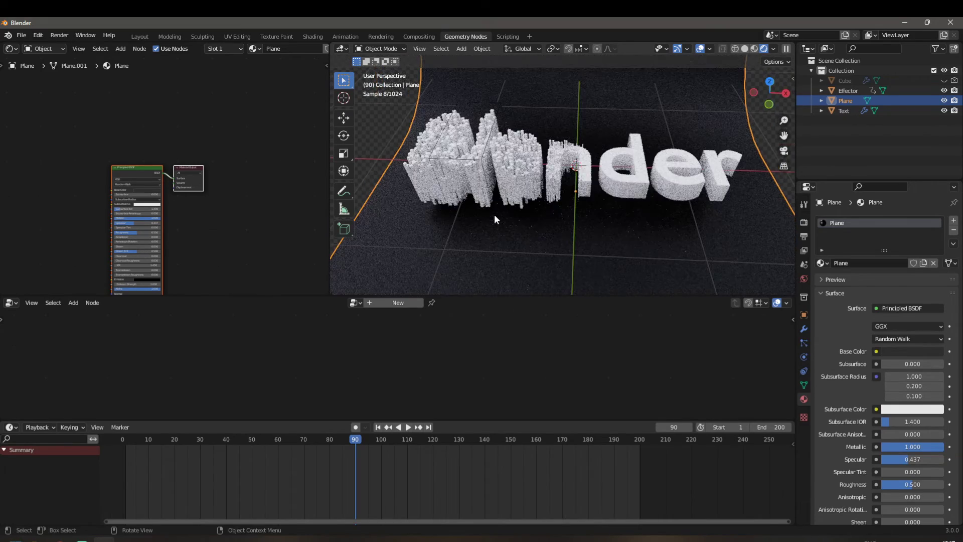
Delete the Principled BSDF node from the Cube's Emission material.
click(845, 80)
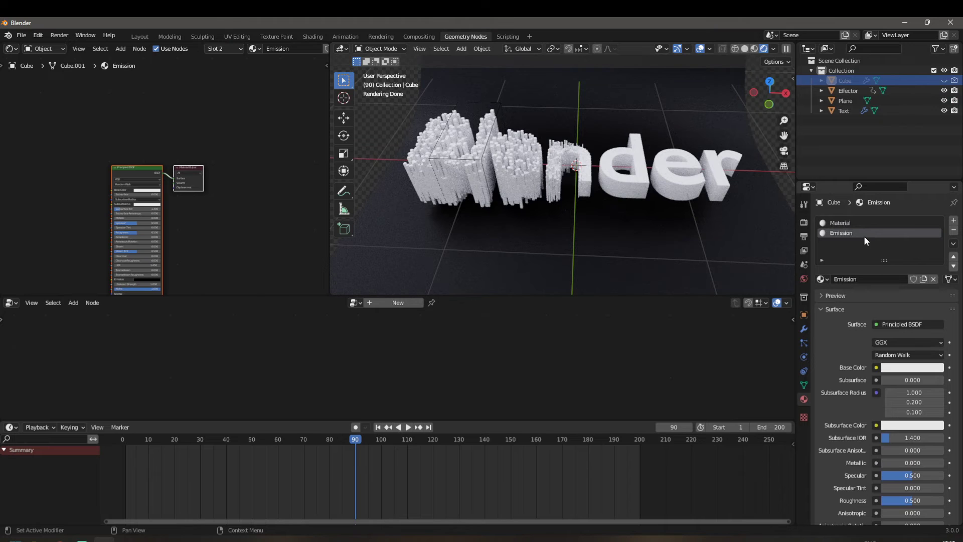
middle_drag(218, 244, 250, 245)
click(184, 175)
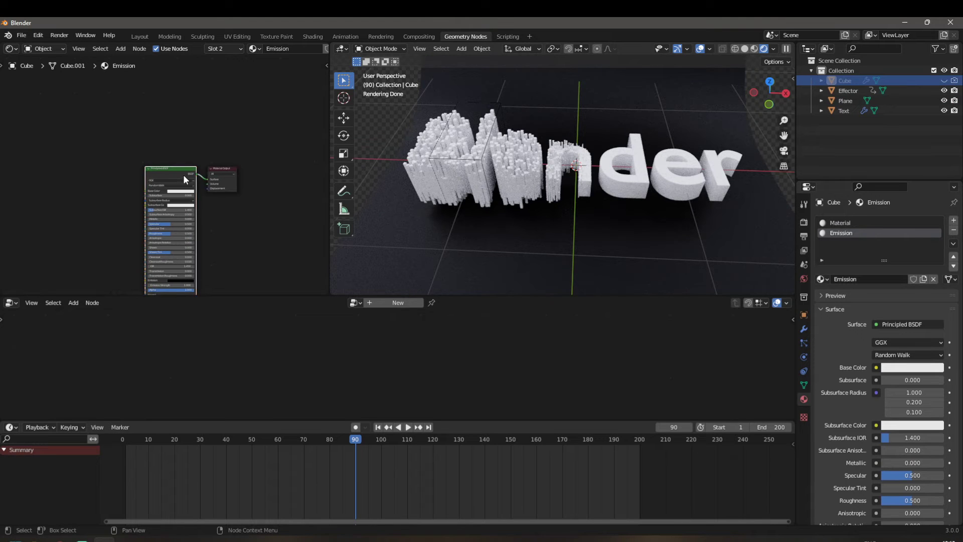
scroll(183, 175, up, 3)
key(Delete)
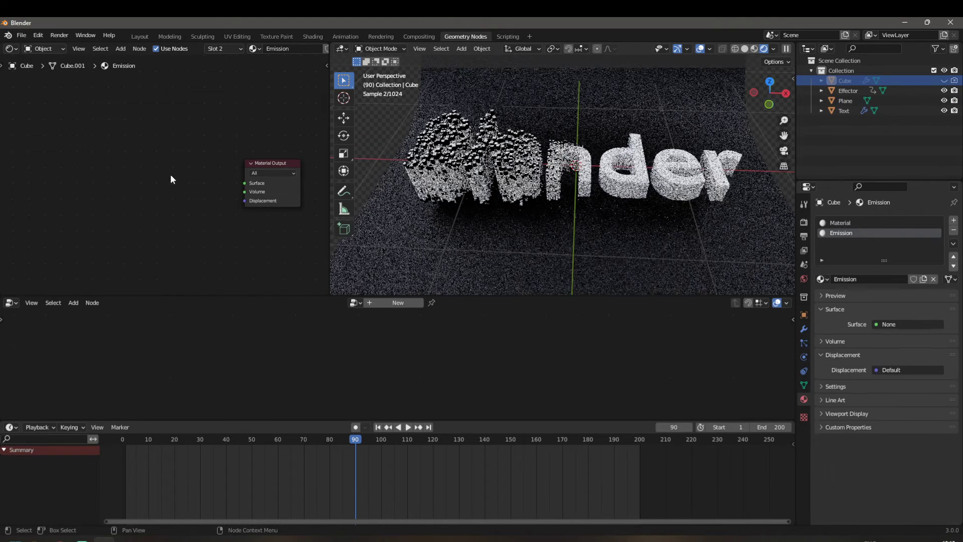
Add an Emission shader connected to the Material Output's Surface input and set its Strength to 5.
key(shift+a)
click(170, 174)
text(emis)
key(Return)
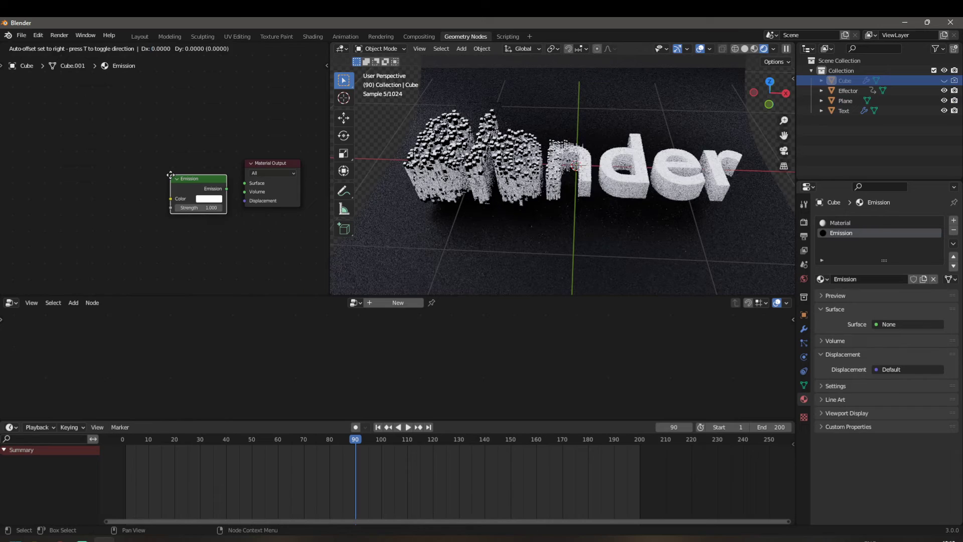
click(153, 189)
scroll(207, 236, up, 2)
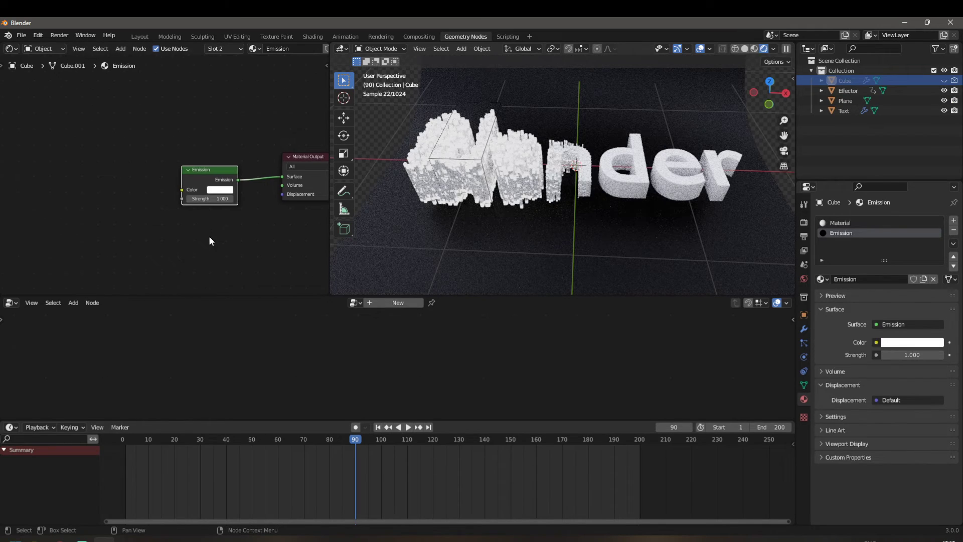
click(230, 208)
text(5)
key(Return)
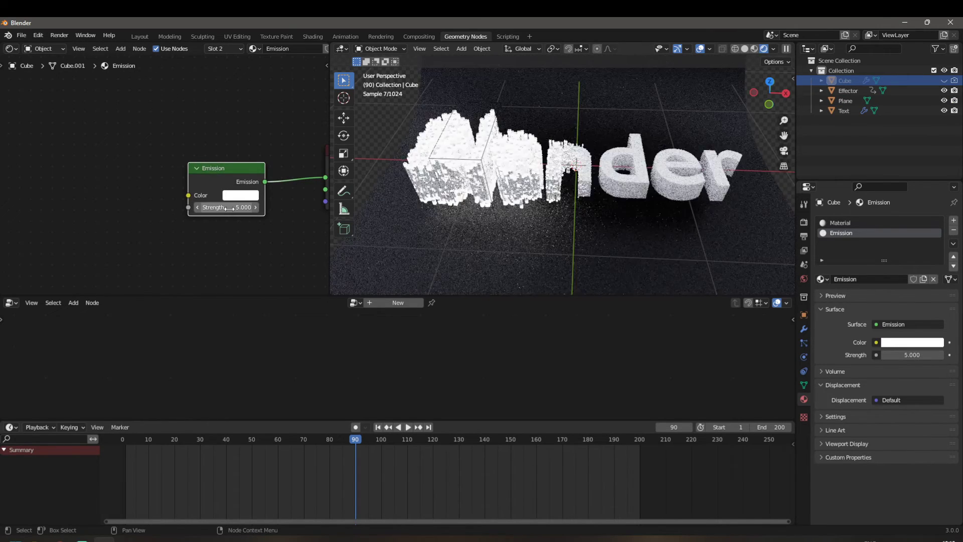
Add a Noise Texture node ahead of the Emission shader and connect its Color output to the Emission Color.
middle_drag(115, 229, 130, 233)
key(shift+a)
click(98, 170)
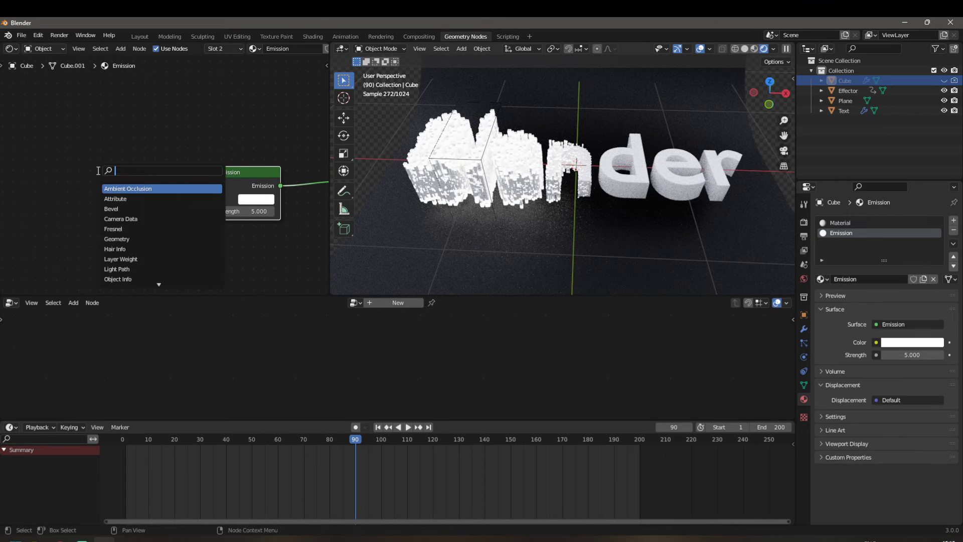
text(noise)
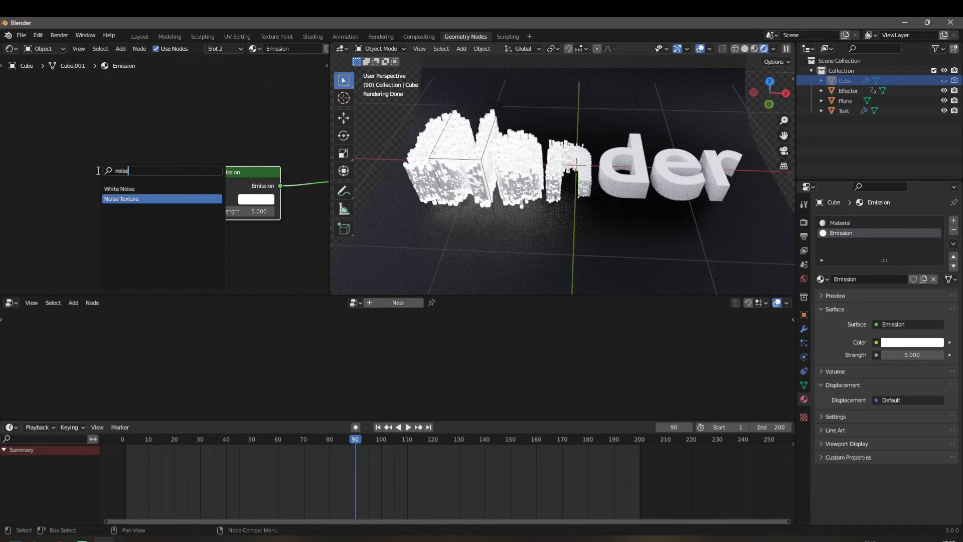
key(Return)
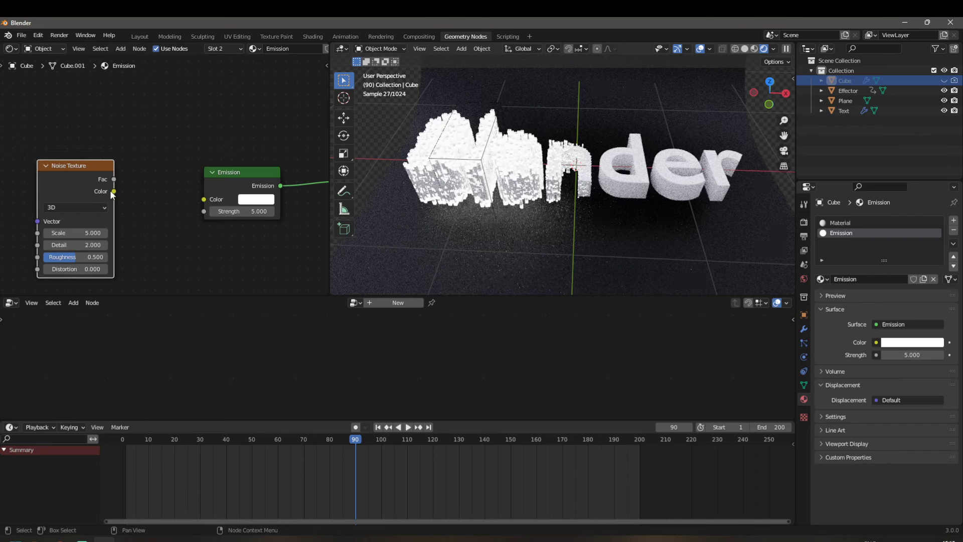
drag(112, 194, 212, 200)
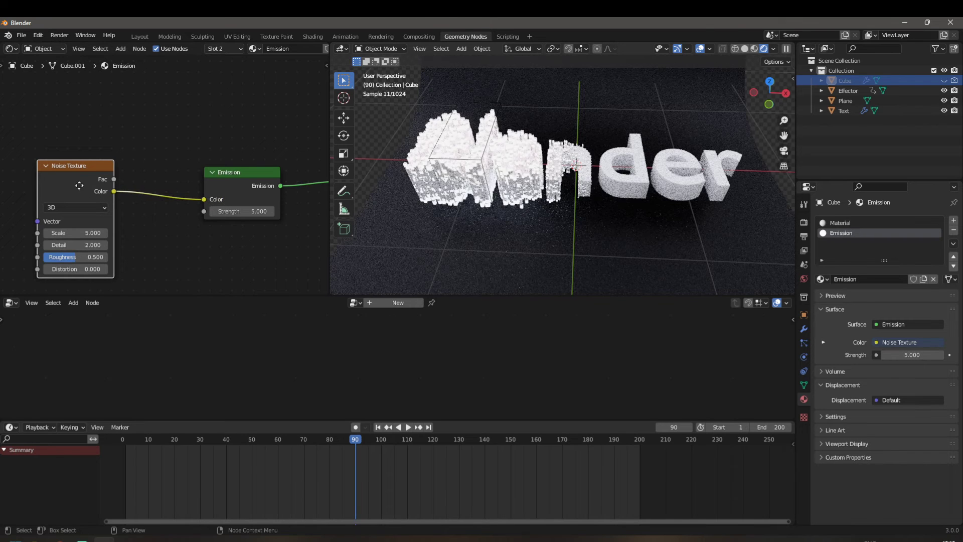
click(63, 194)
Insert a Hue Saturation Value node on the link between the Noise Texture and the Emission shader.
key(shift+a)
click(161, 131)
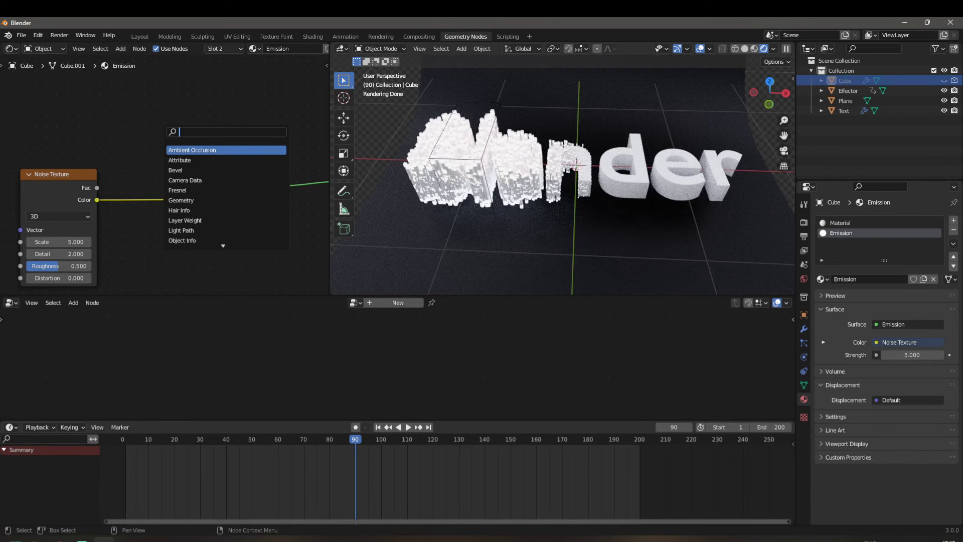
text(hue)
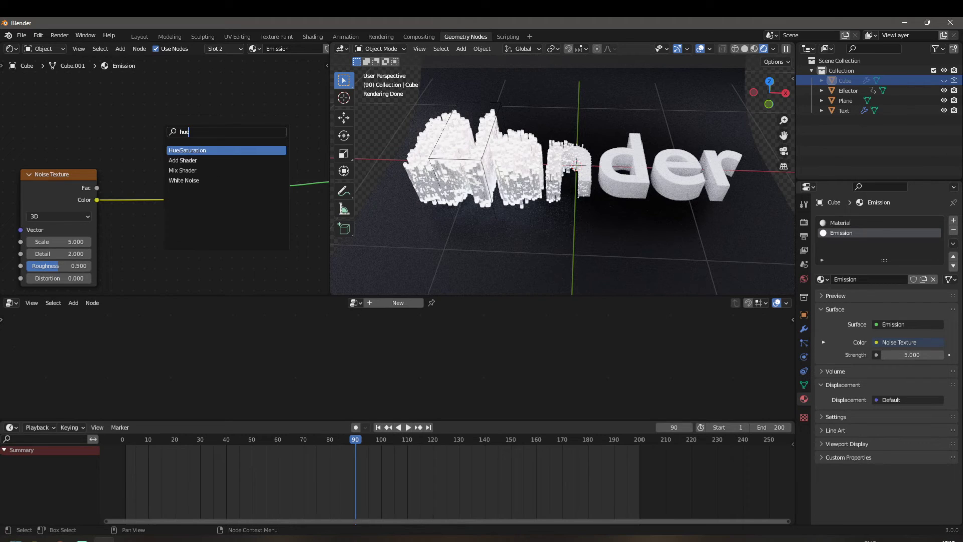
key(Return)
click(145, 150)
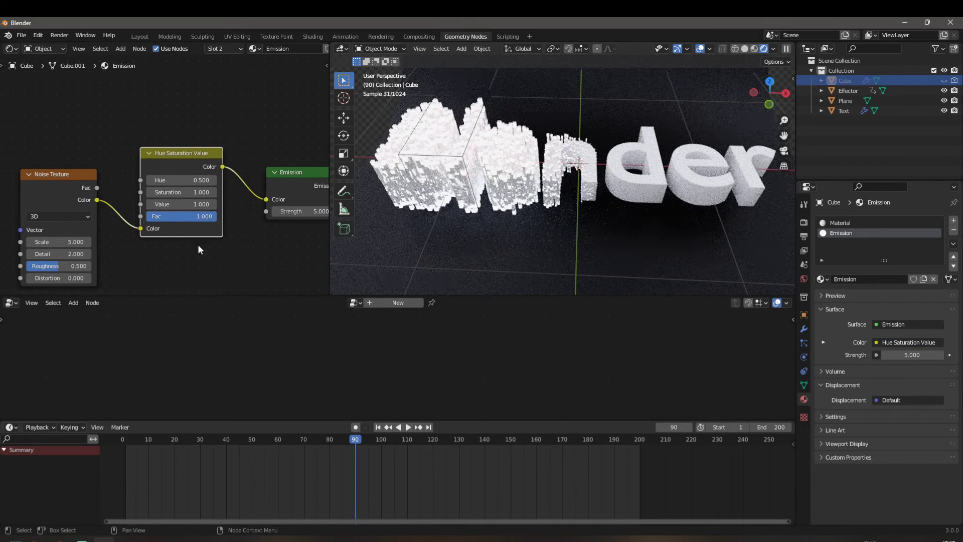
Set the Hue Saturation Value node's Saturation to 5.
scroll(154, 229, up, 1)
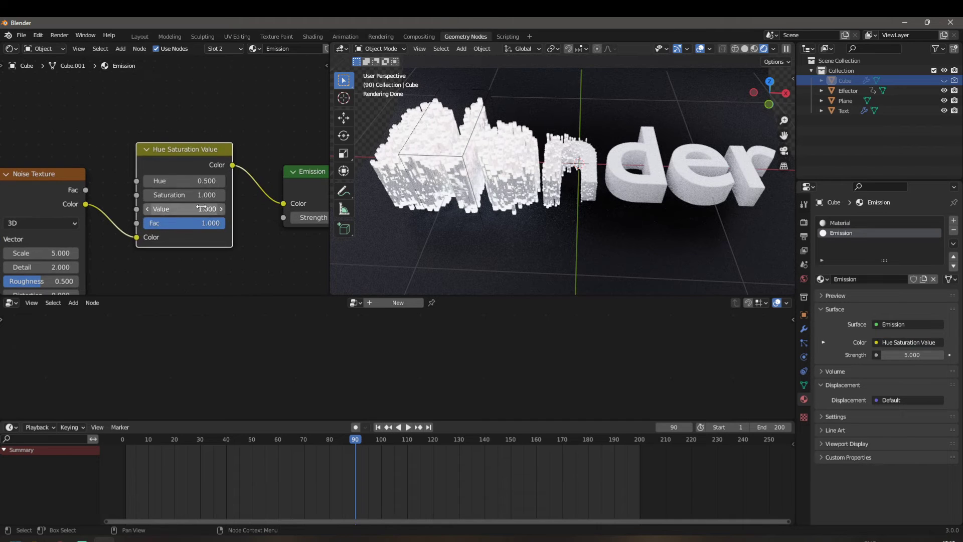
click(222, 197)
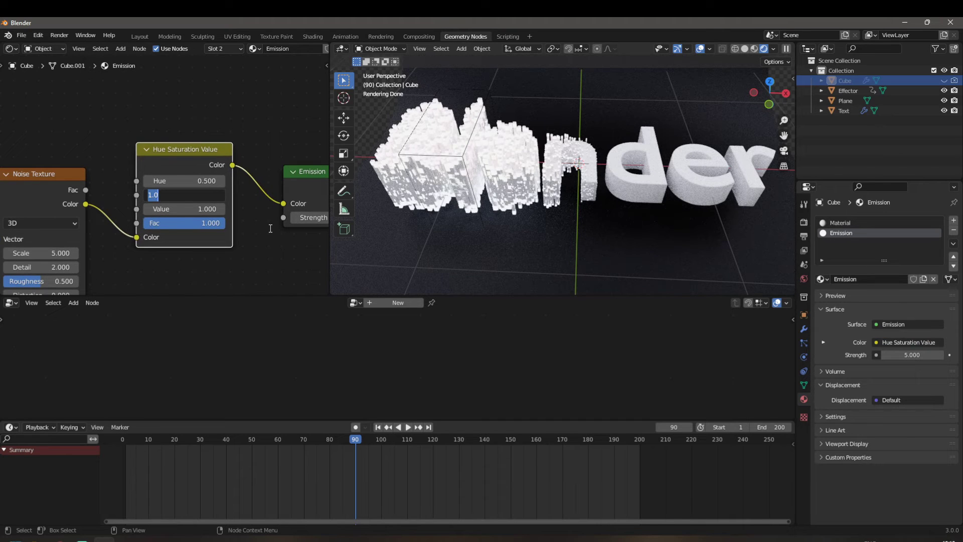
text(5)
key(Return)
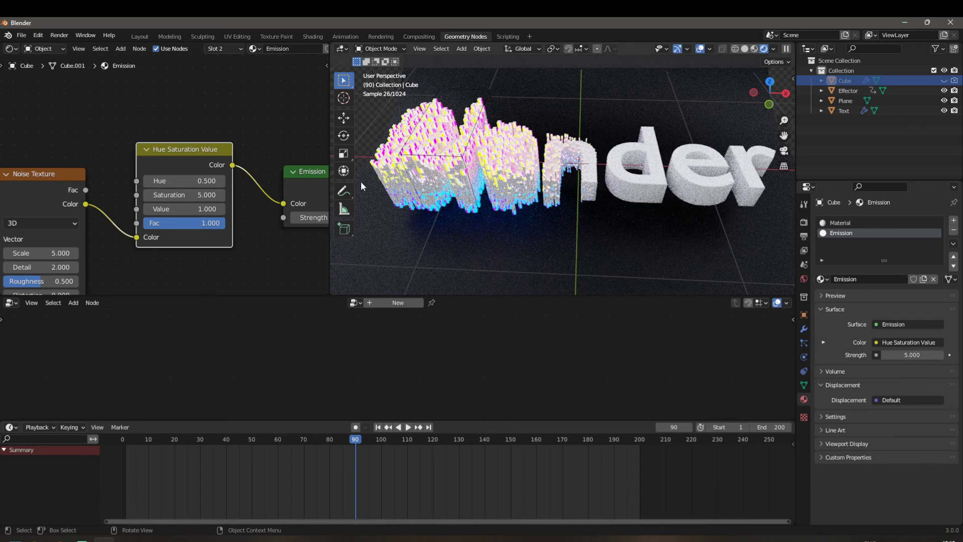
Set the Noise Texture's Scale to 0.5 and Detail to 8.
scroll(170, 269, down, 4)
middle_drag(161, 270, 221, 252)
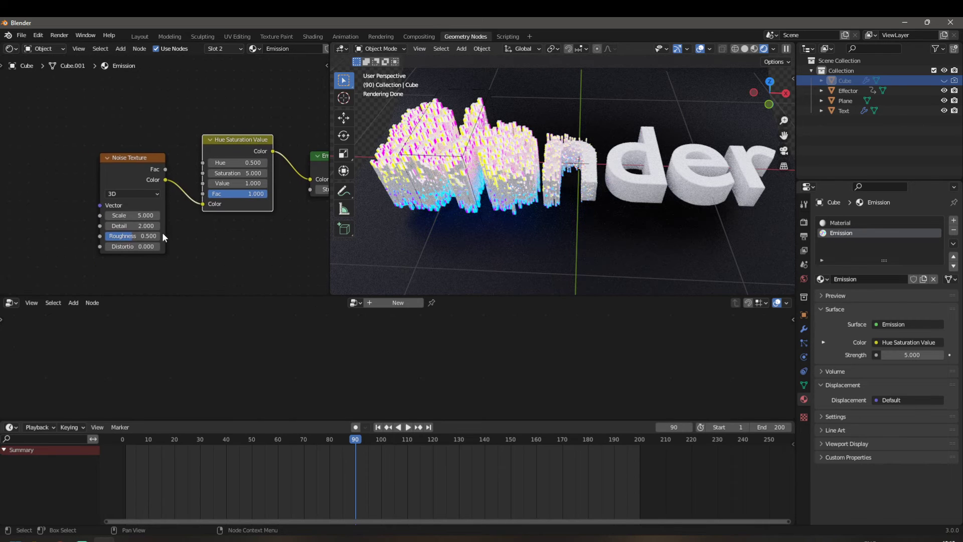
click(139, 217)
text(0.5)
key(Return)
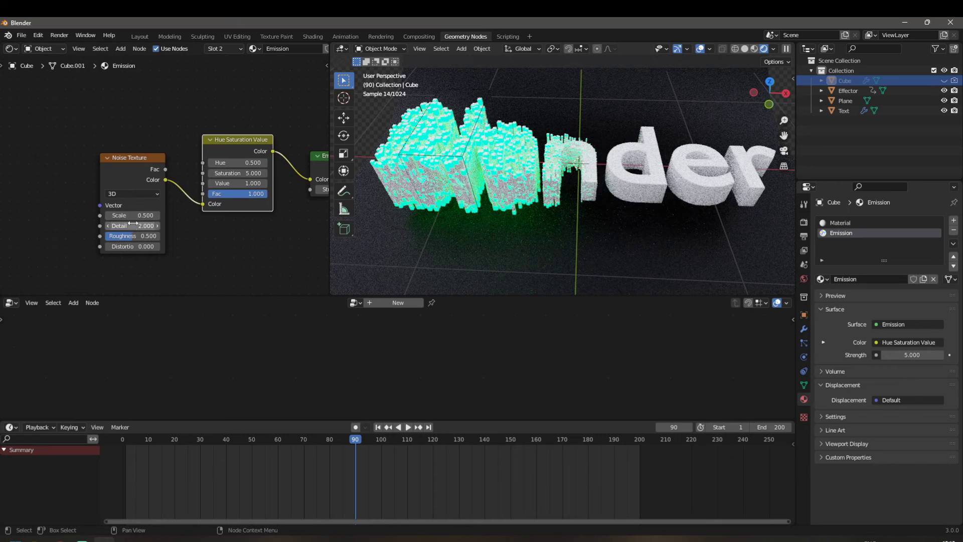
click(128, 227)
text(8)
key(Return)
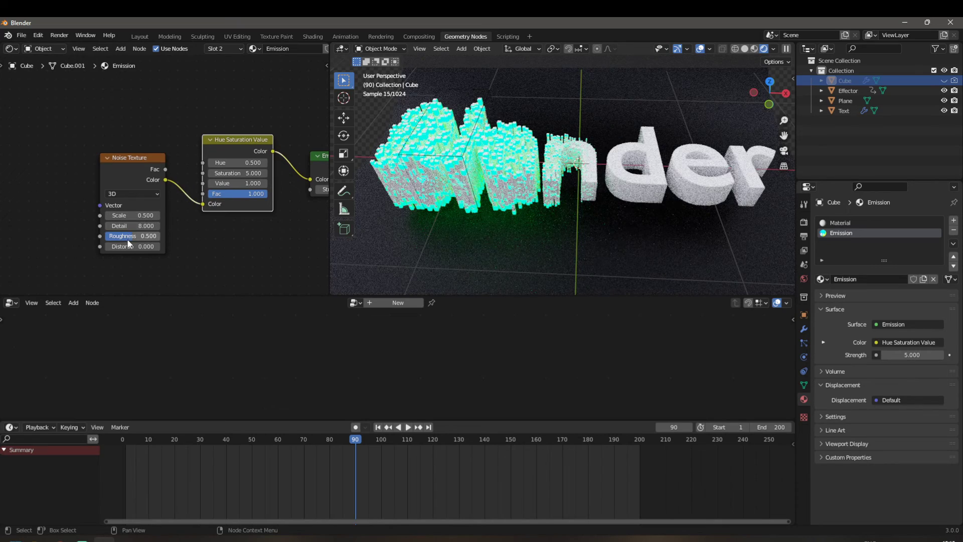
Set the Noise Texture's Roughness to 0 and Distortion to 0.1.
click(125, 237)
text(0)
key(Return)
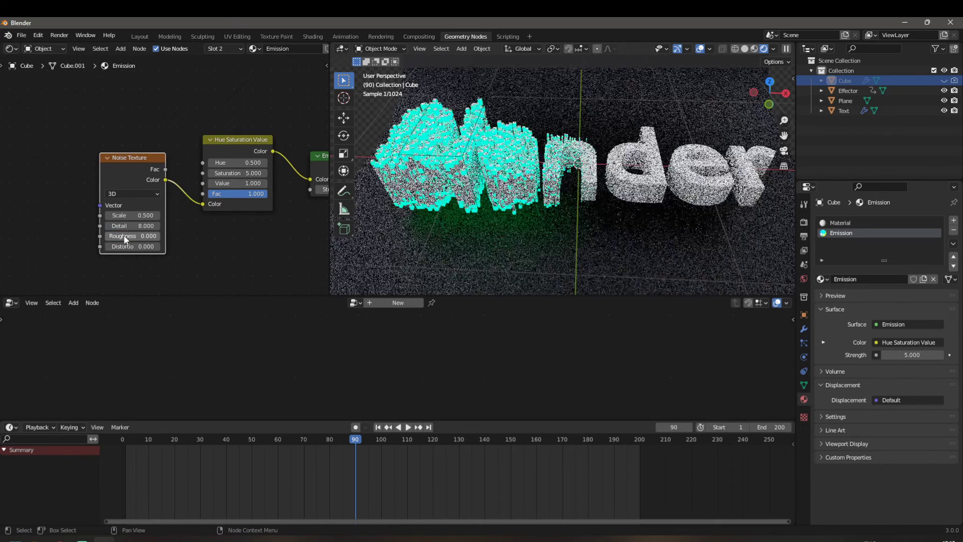
click(139, 247)
text(0.1)
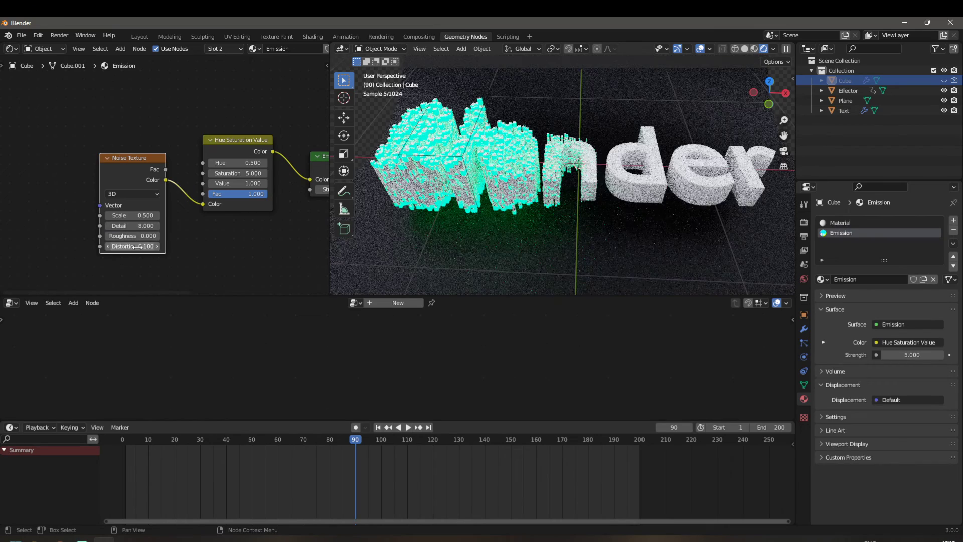
key(Return)
Add Texture Coordinate and Mapping nodes to the Noise Texture and feed the Object coordinates into the Mapping Vector.
key(ctrl+t)
scroll(135, 159, down, 4)
middle_drag(161, 132, 236, 146)
click(83, 203)
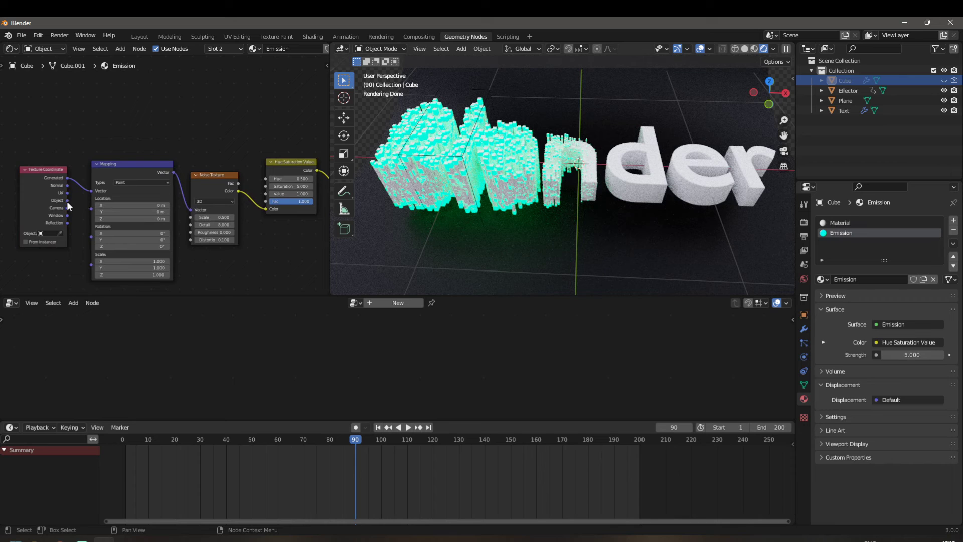
drag(67, 201, 92, 191)
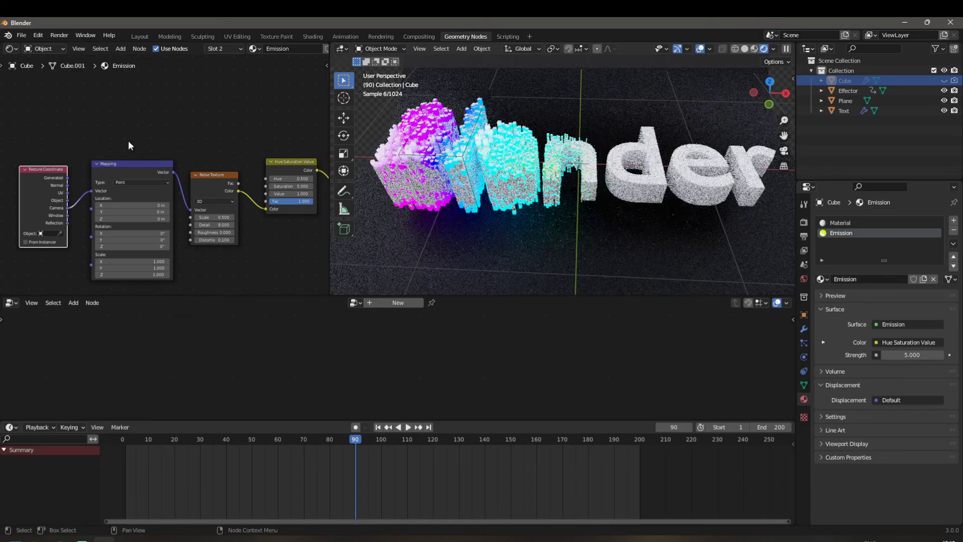
Play the animation from a higher viewing angle to preview the colored columns growing across the text.
middle_drag(464, 225, 451, 254)
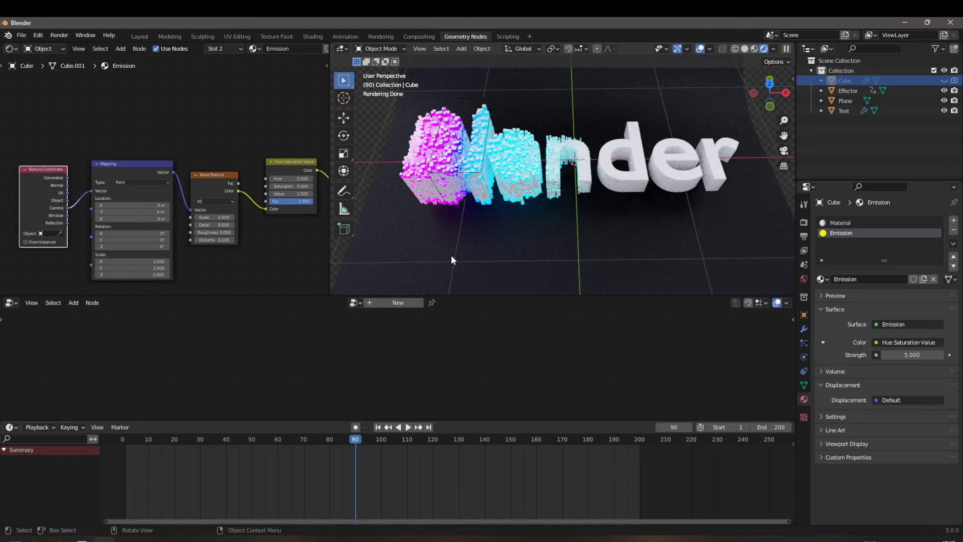
key(space)
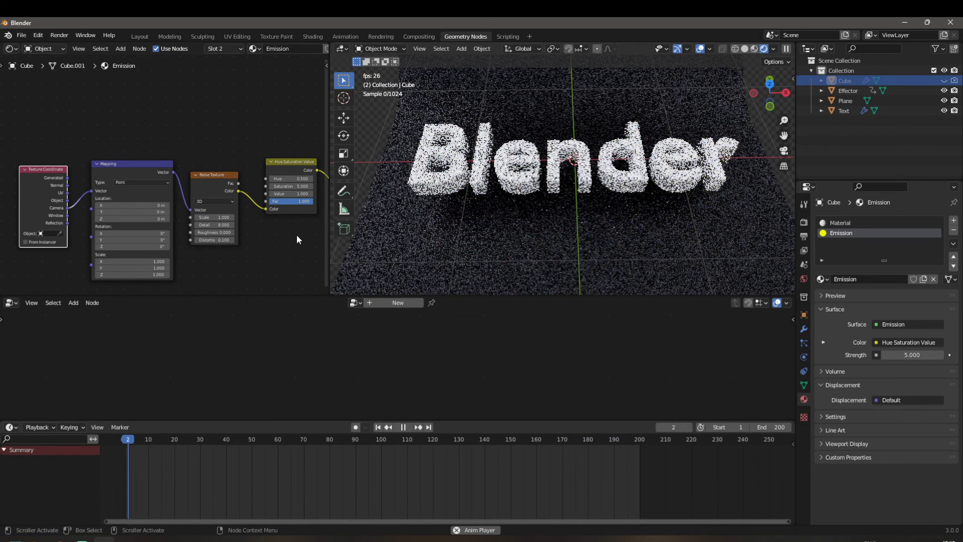
key(space)
Assign the existing Material to the Text object and set its Metallic, Specular and Roughness to 1.
click(528, 173)
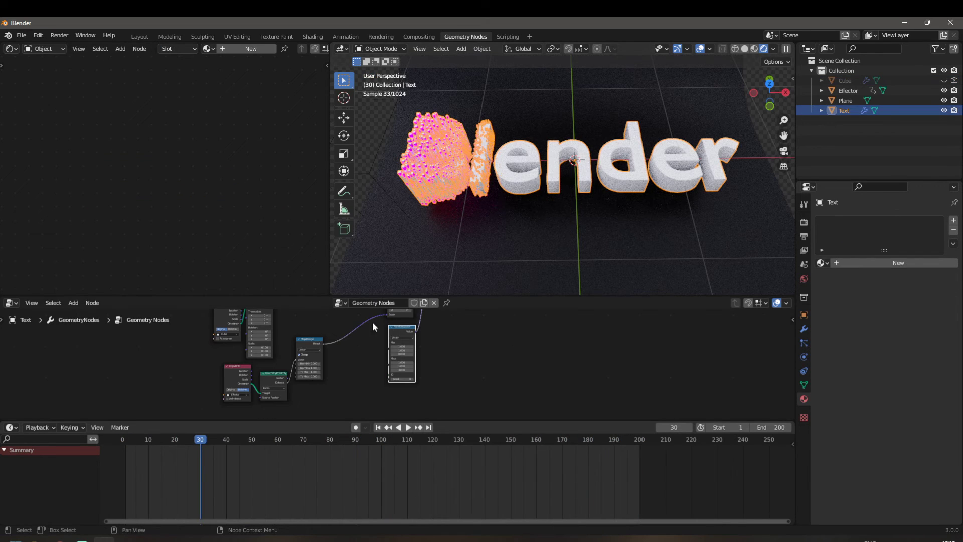
click(822, 263)
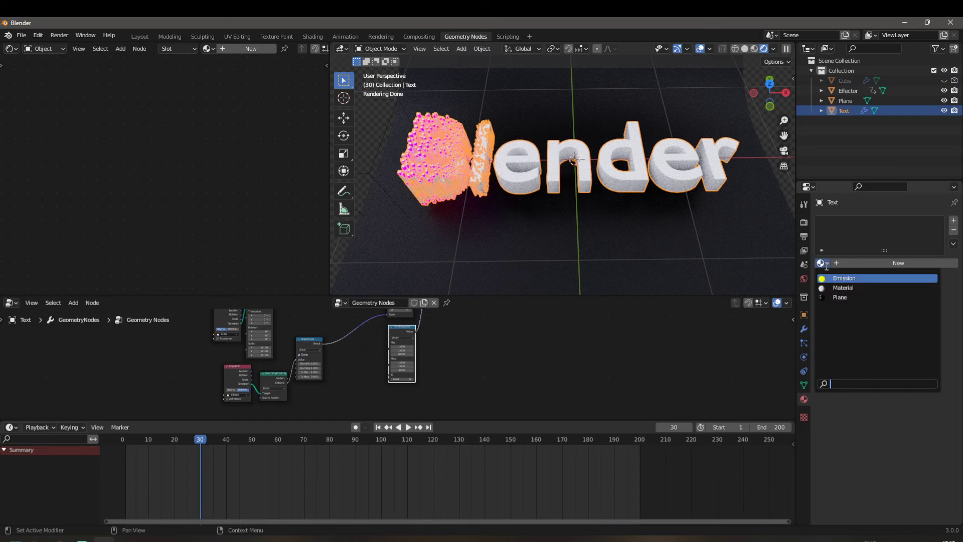
click(837, 288)
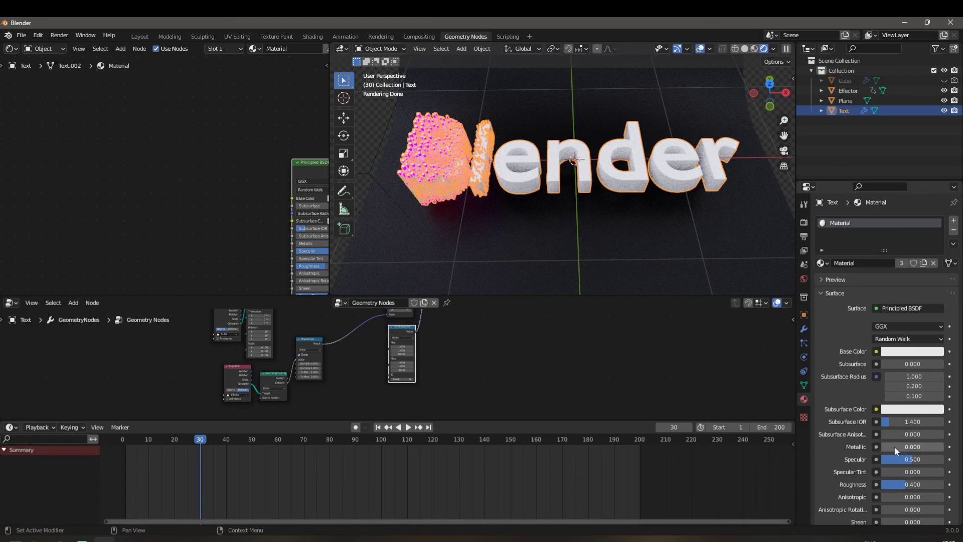
drag(895, 446, 943, 485)
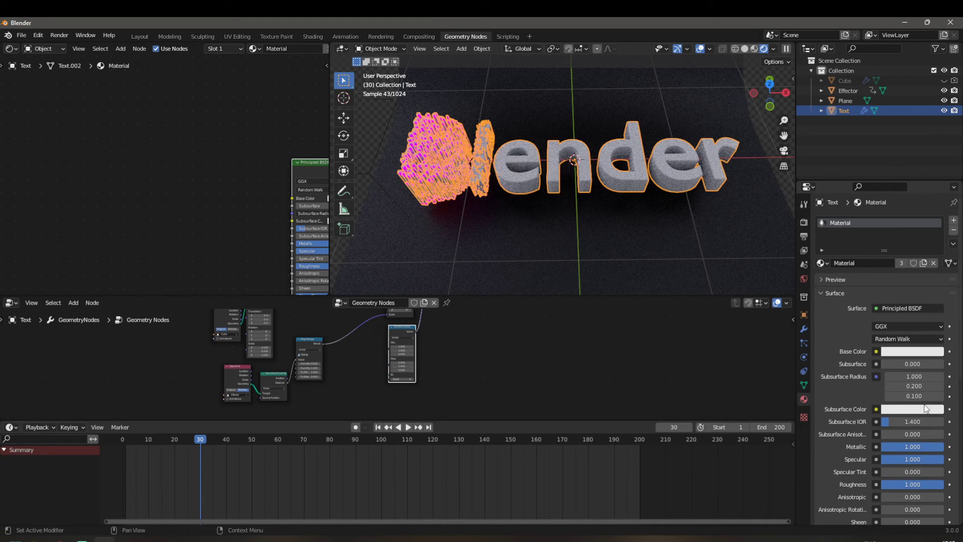
Darken the Base Color of the text's Material to gray.
click(912, 351)
drag(945, 259, 944, 306)
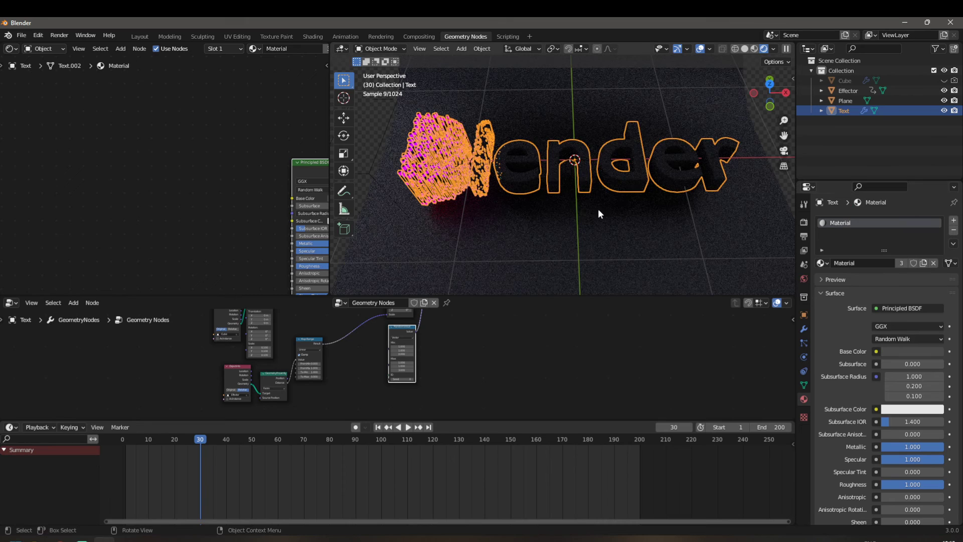
click(913, 351)
drag(938, 246, 938, 236)
Play the animation to check the darkened text with the glowing column ends and stop at frame 74.
click(389, 122)
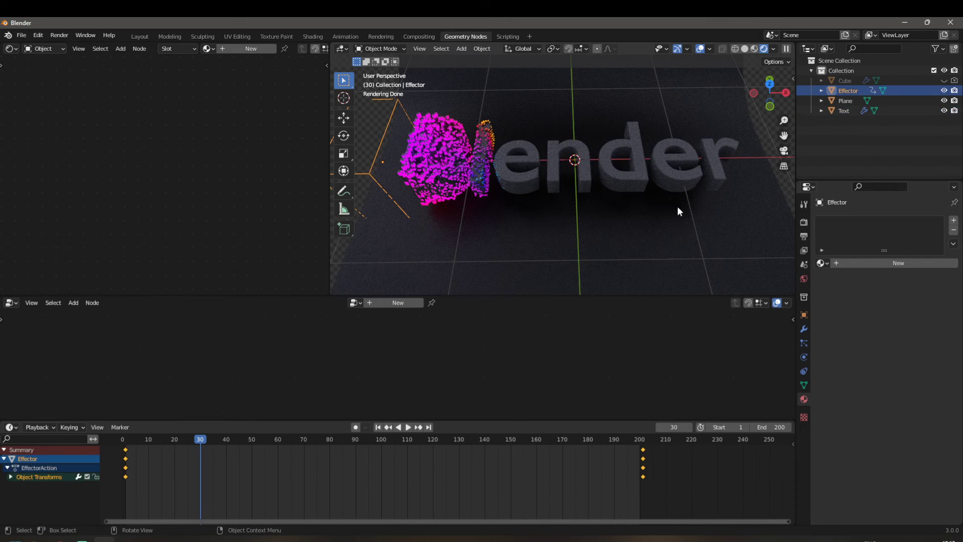
key(space)
click(760, 150)
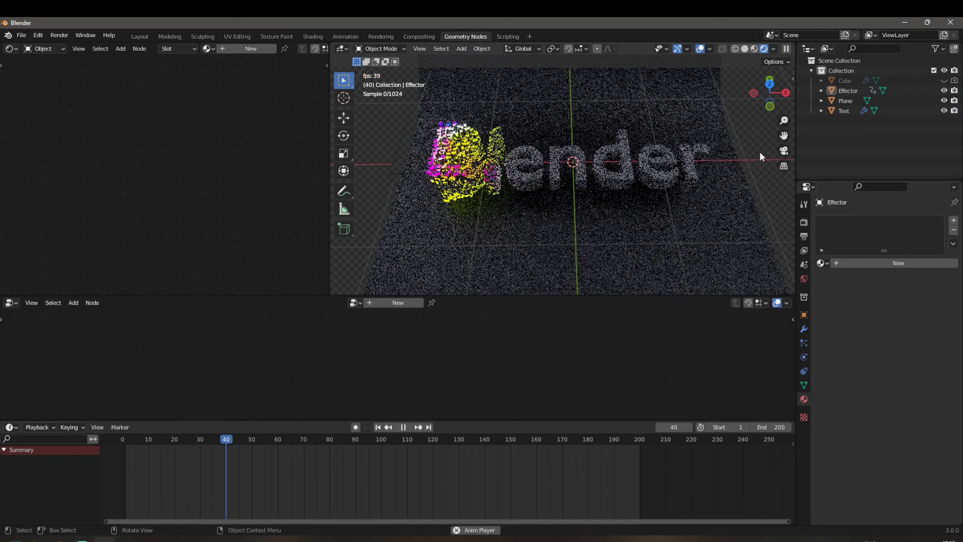
key(space)
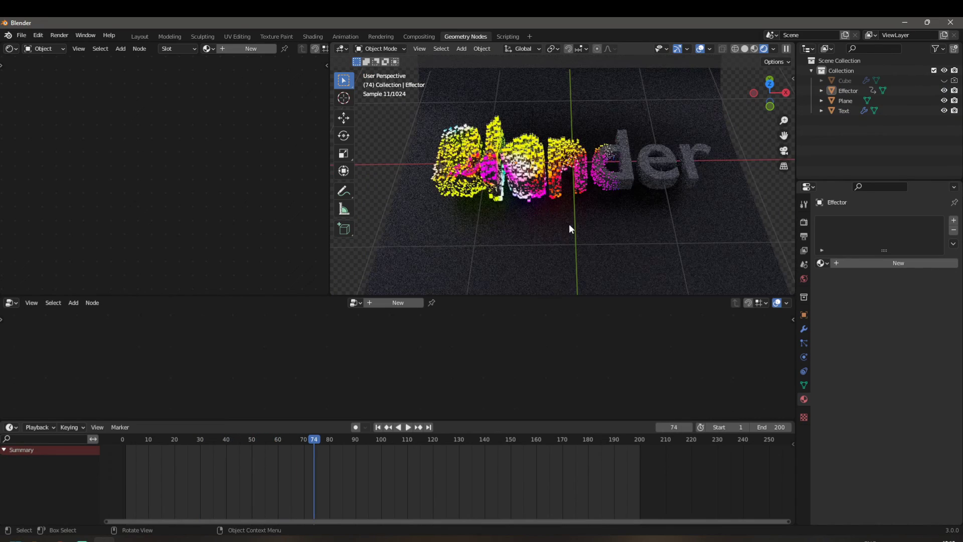
Add a plane as a light panel and raise it along Z above the text.
key(shift+a)
click(571, 203)
key(g)
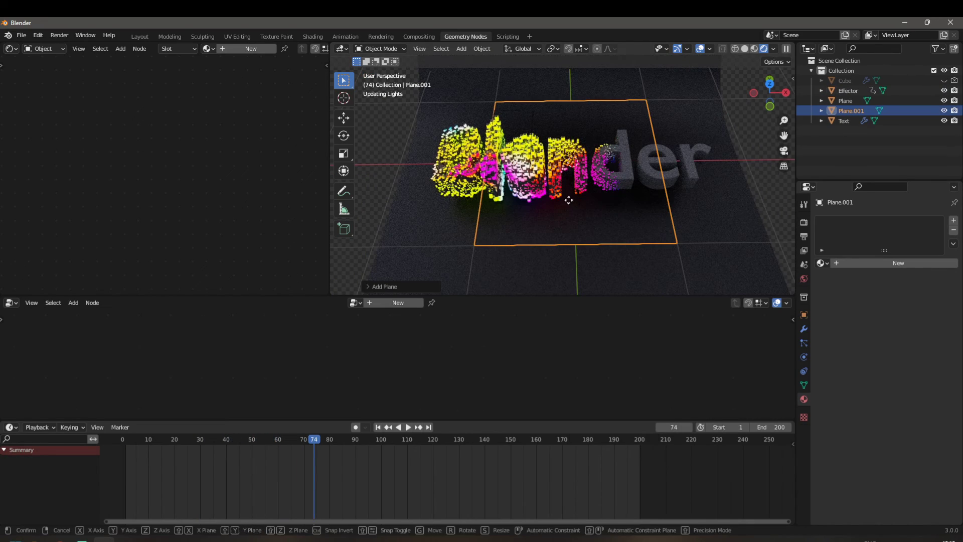
key(z)
click(577, 280)
middle_drag(580, 266, 572, 184)
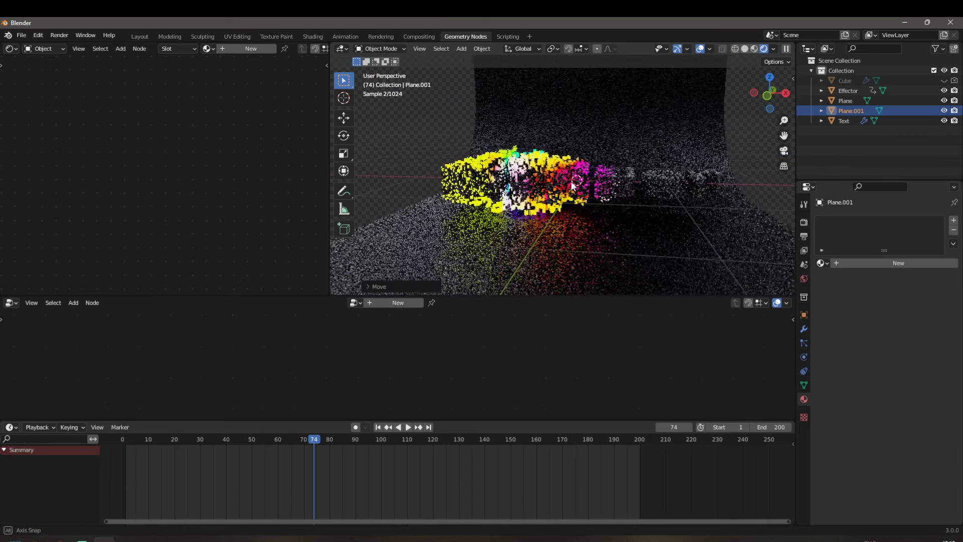
Create a new material on the added plane and name it Emiss.
click(892, 263)
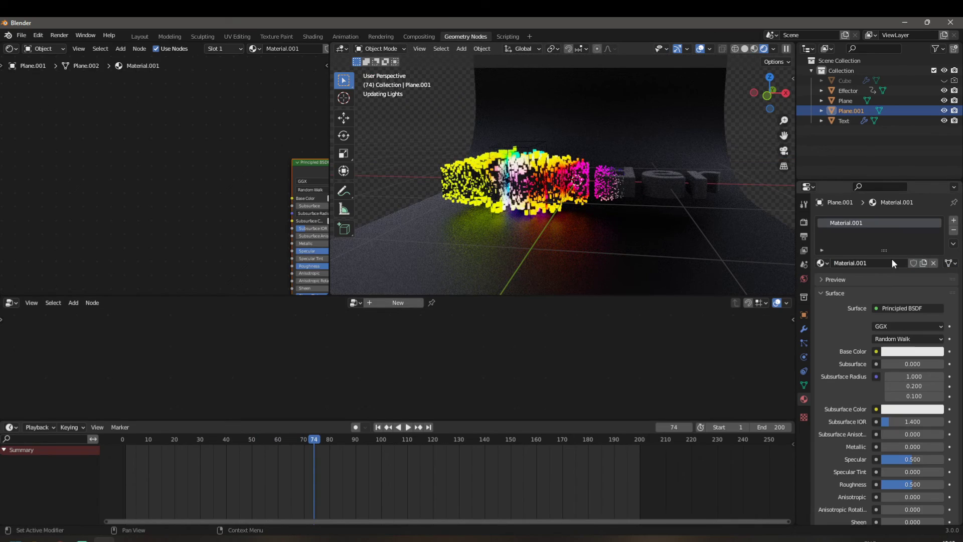
click(888, 263)
text(Emiss)
key(Return)
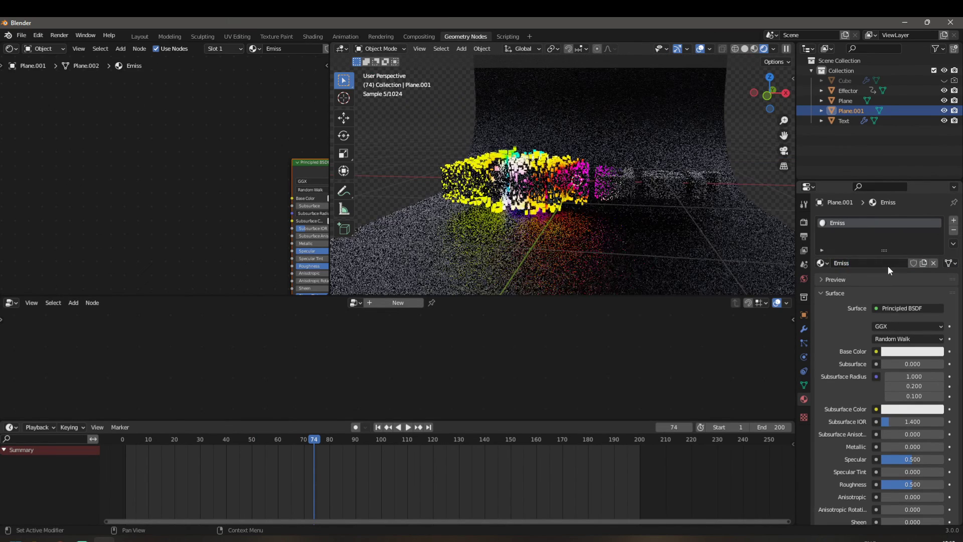
Change the Emiss material's surface shader to Emission with a Strength of 10.
click(892, 307)
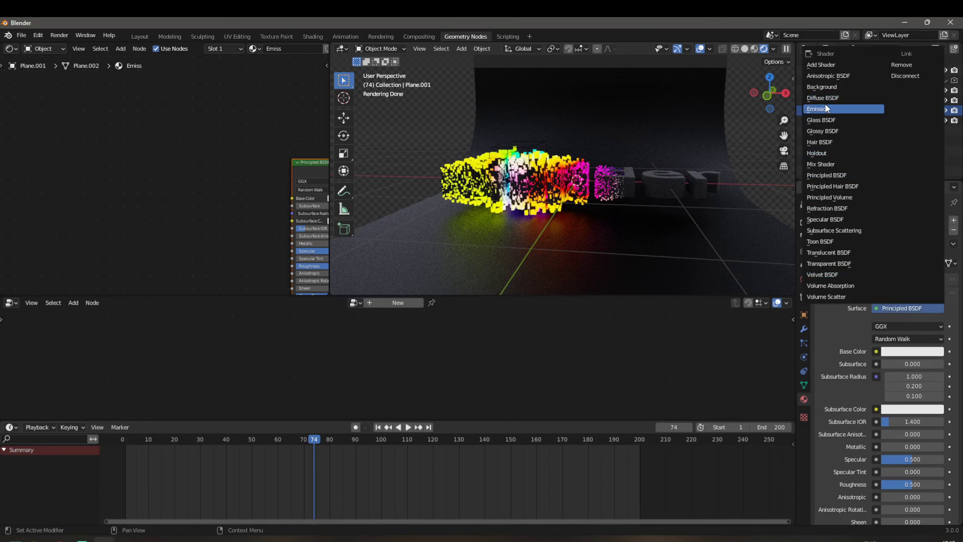
click(852, 109)
click(908, 338)
text(10)
key(Return)
middle_drag(737, 221, 495, 167)
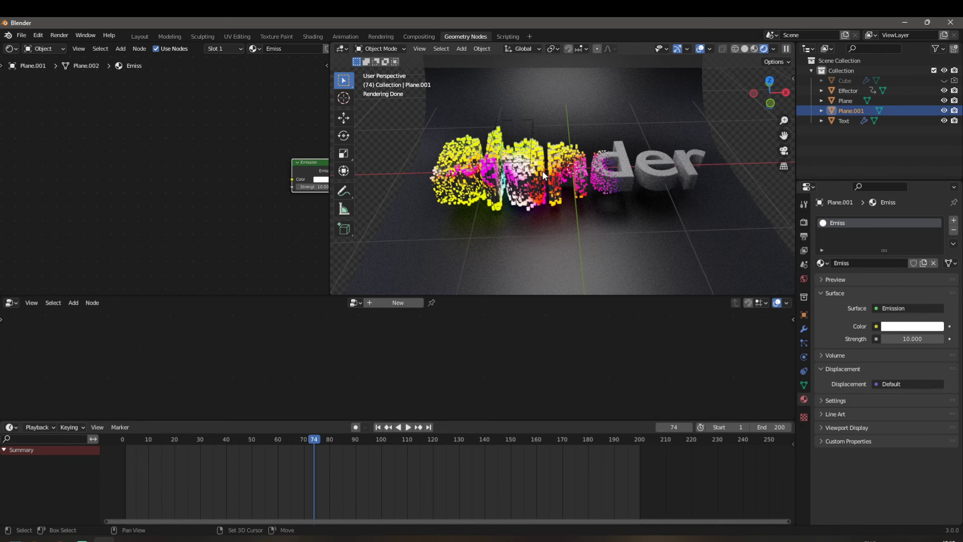
Add a cube and scale it up until it encloses the text and the light plane.
key(shift+a)
mouse_move(516, 162)
click(579, 174)
key(s)
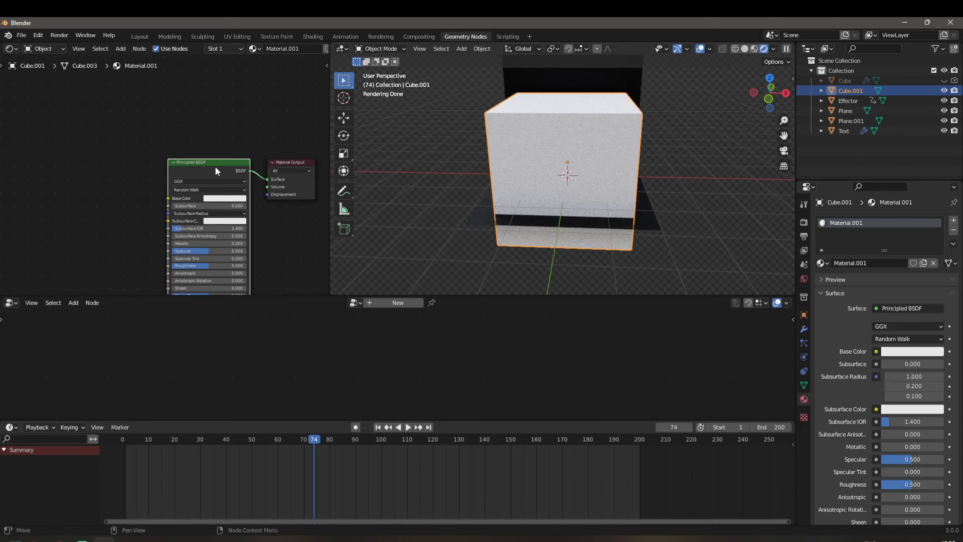
Replace the large cube's Principled BSDF with a Principled Volume node connected to the Material Output's Volume input.
key(x)
key(shift+a)
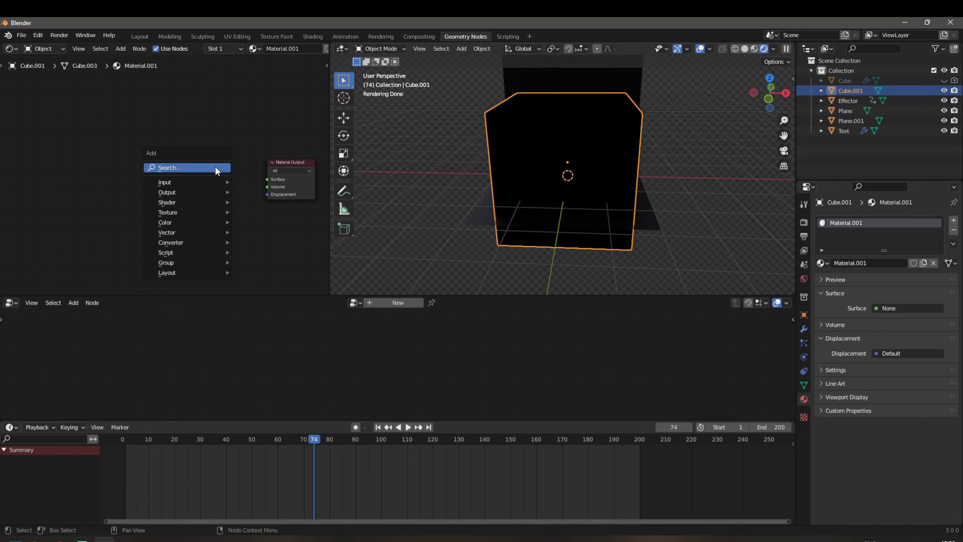
click(215, 167)
text(volu)
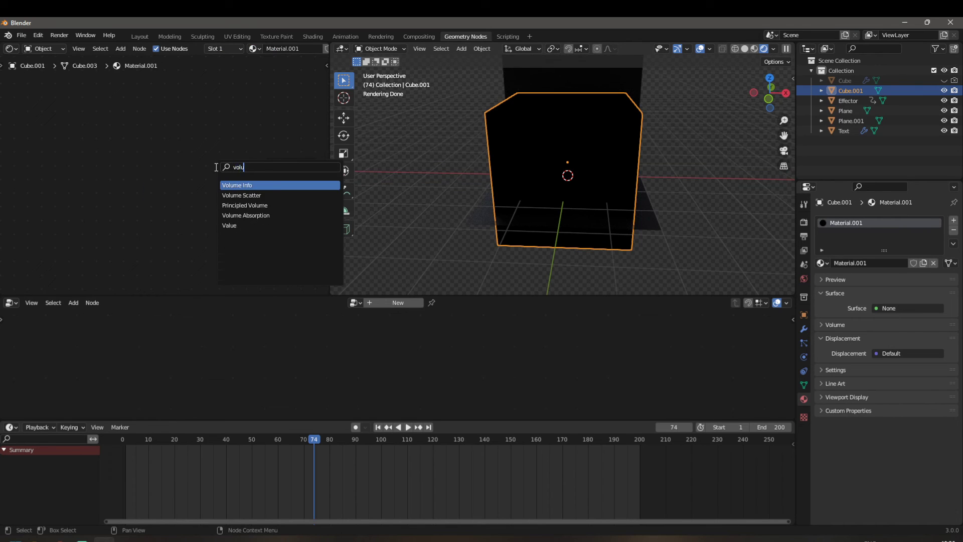
key(Down)
key(Down)
key(Return)
drag(216, 165, 266, 186)
Set the Principled Volume's Color to white and its Density to 0.01.
click(191, 174)
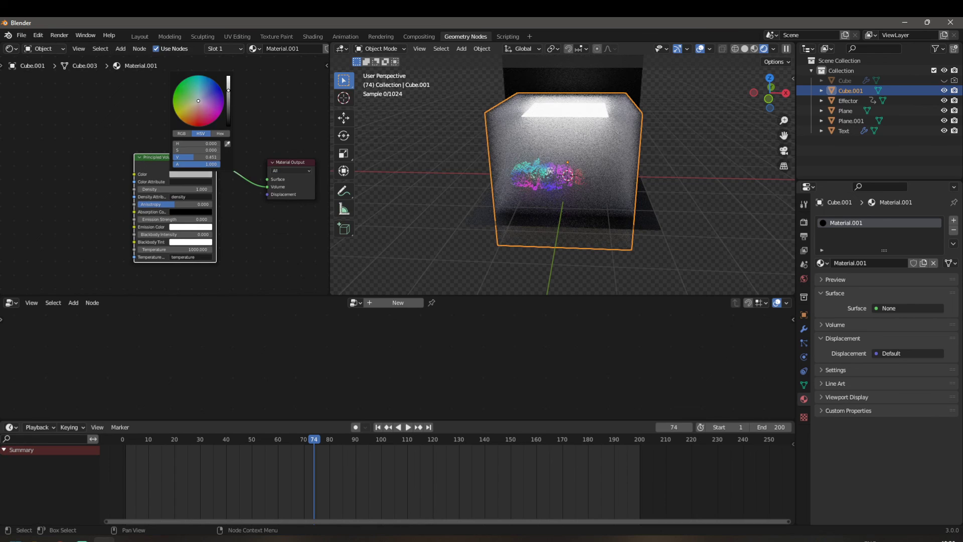
drag(229, 104, 229, 76)
click(200, 188)
text(0.0)
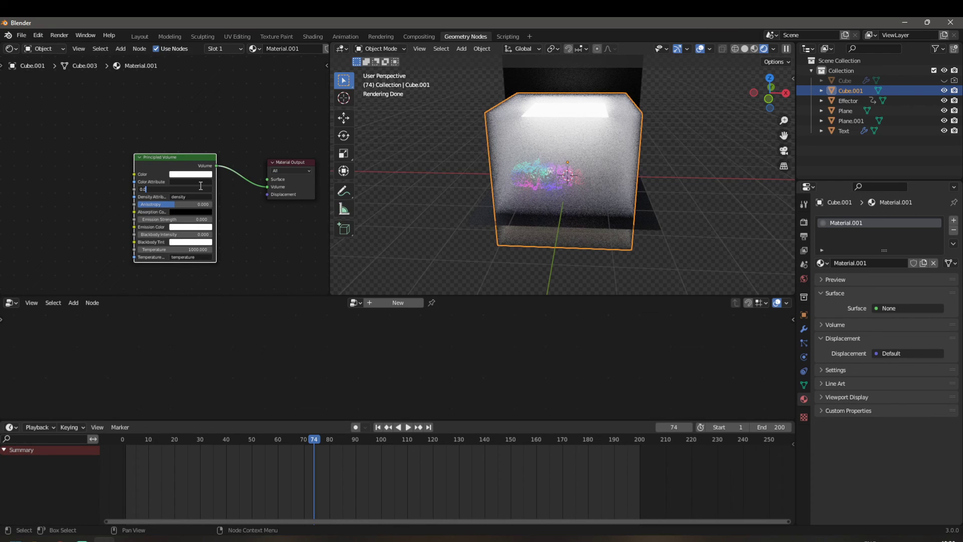
text(1)
key(Return)
scroll(561, 217, up, 8)
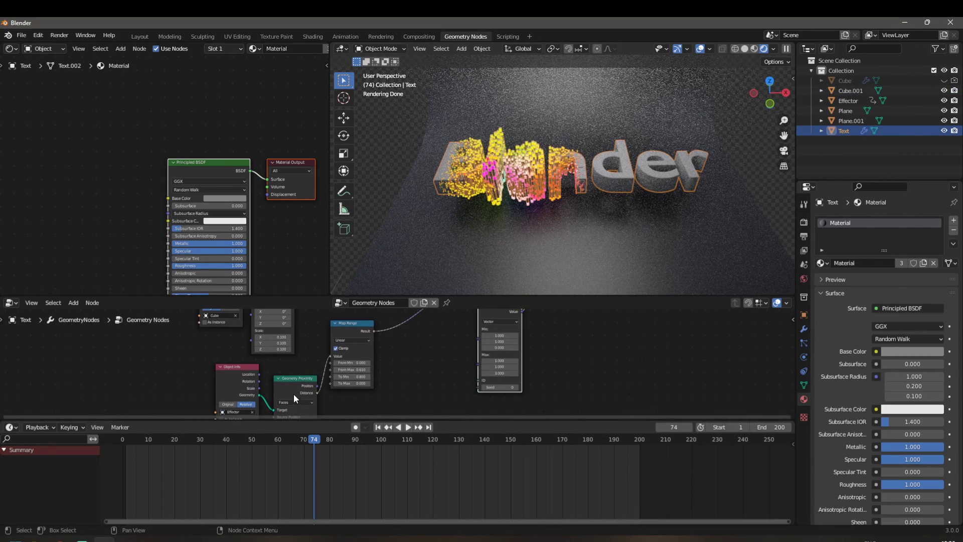
Select the Effector and examine the text, light plane and volume haze in the rendered scene.
click(398, 141)
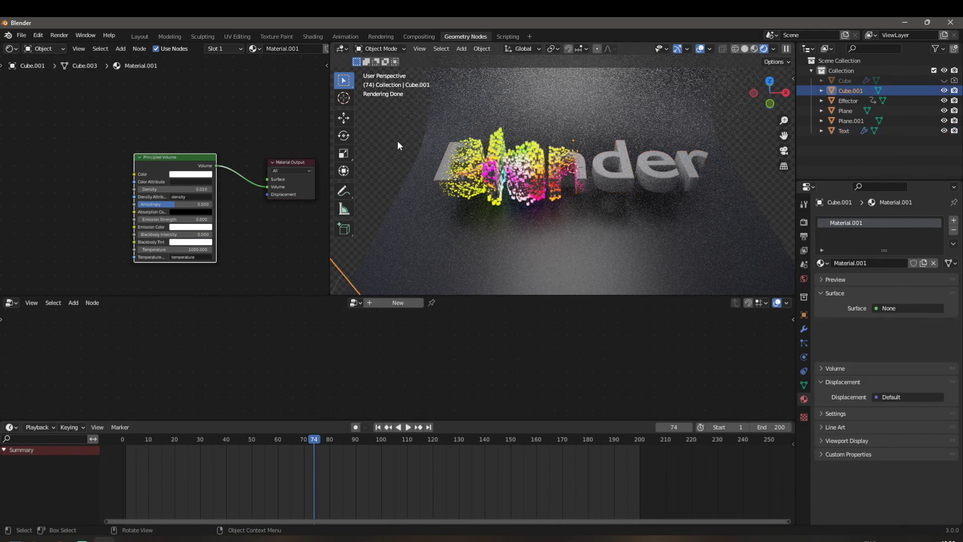
click(858, 101)
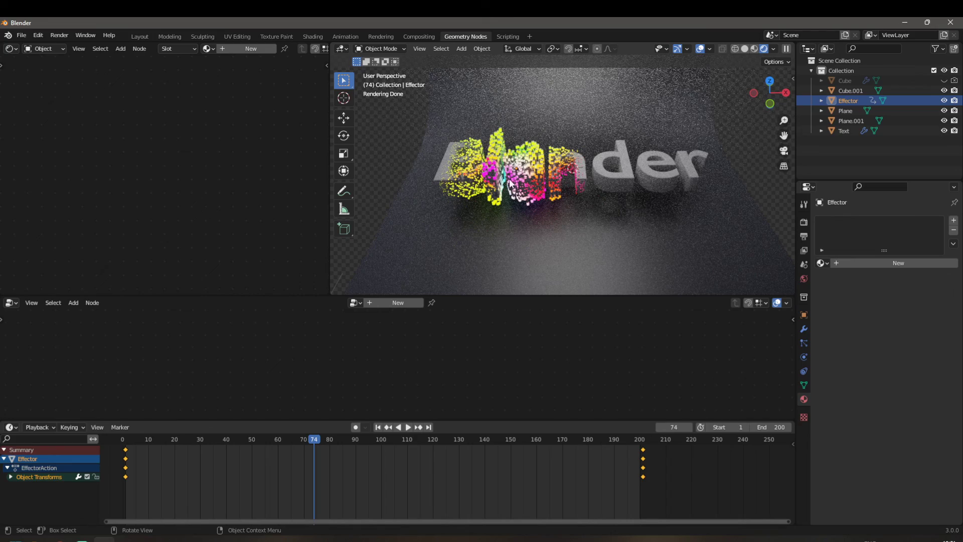
scroll(513, 178, up, 4)
scroll(521, 221, down, 6)
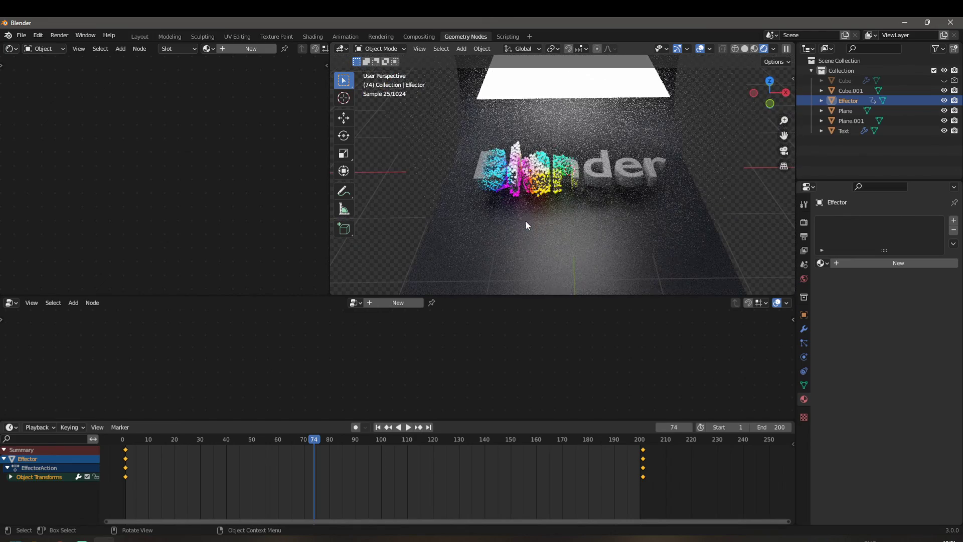
scroll(525, 221, up, 2)
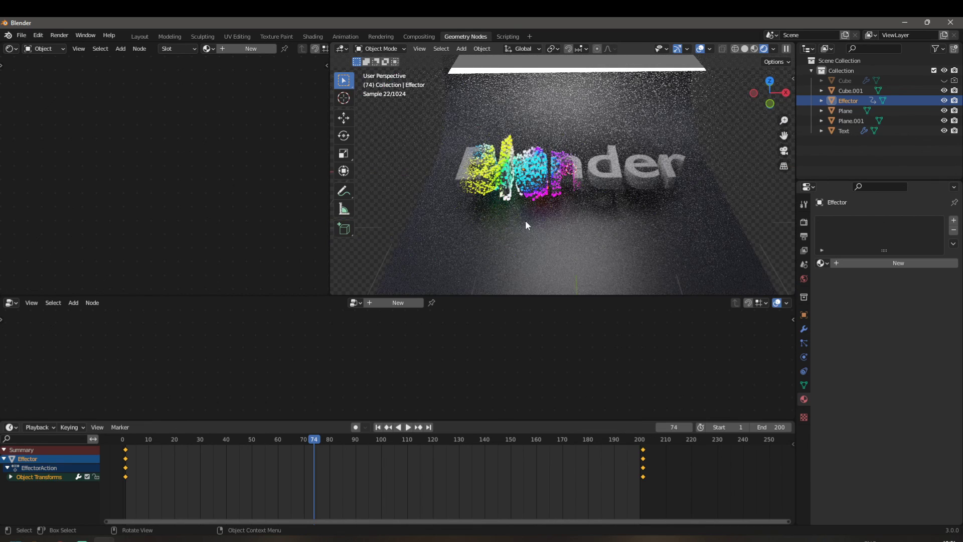
scroll(501, 217, down, 2)
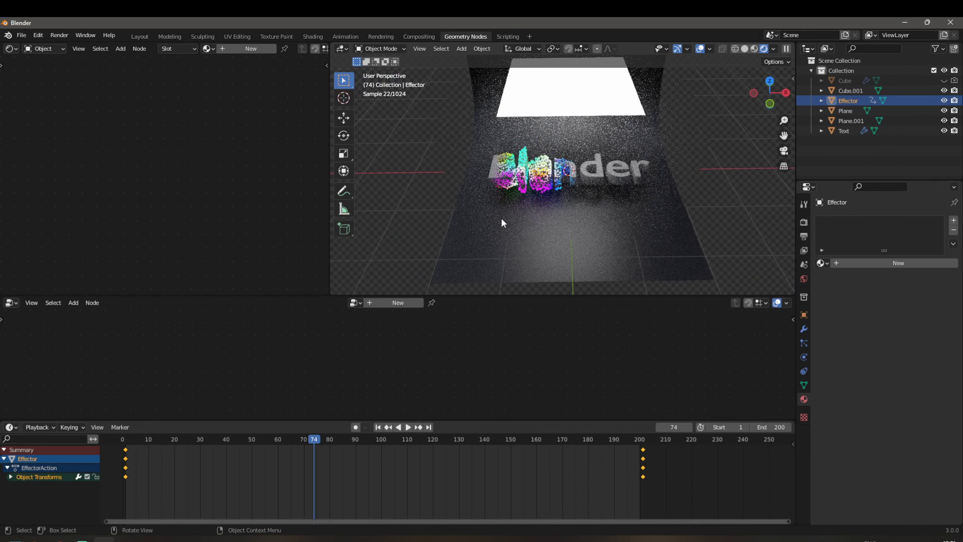
scroll(501, 216, up, 4)
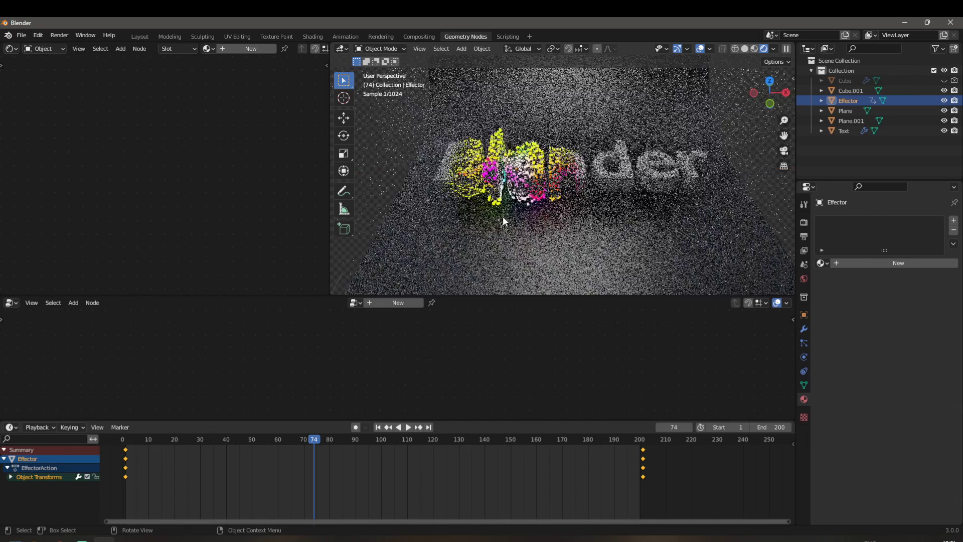